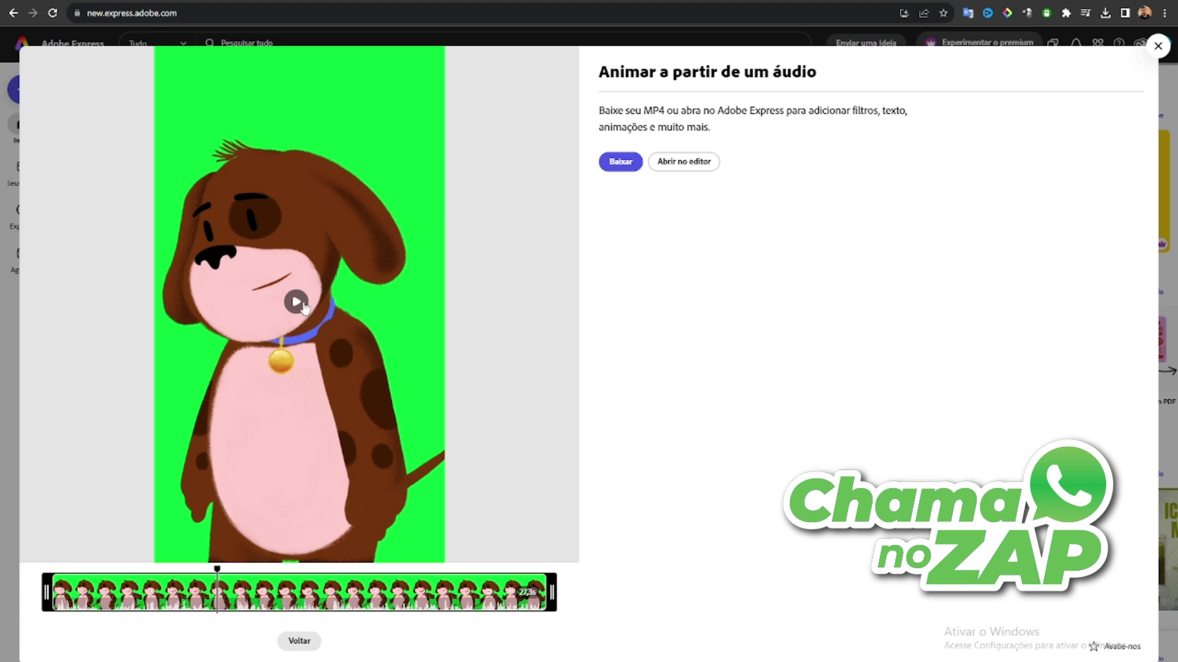
Step: Play back and pause the green-screen dog animation to preview its lip-sync to the audio
{"action": "left_click", "coordinate": [296, 302]}
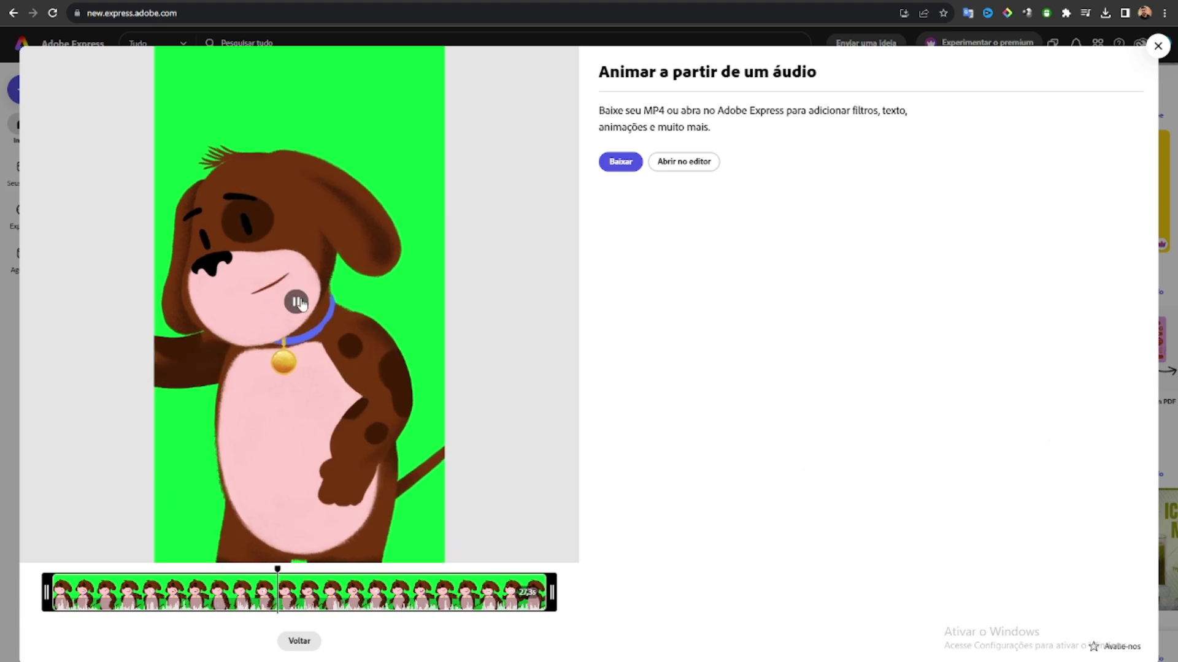
{"action": "left_click", "coordinate": [296, 302]}
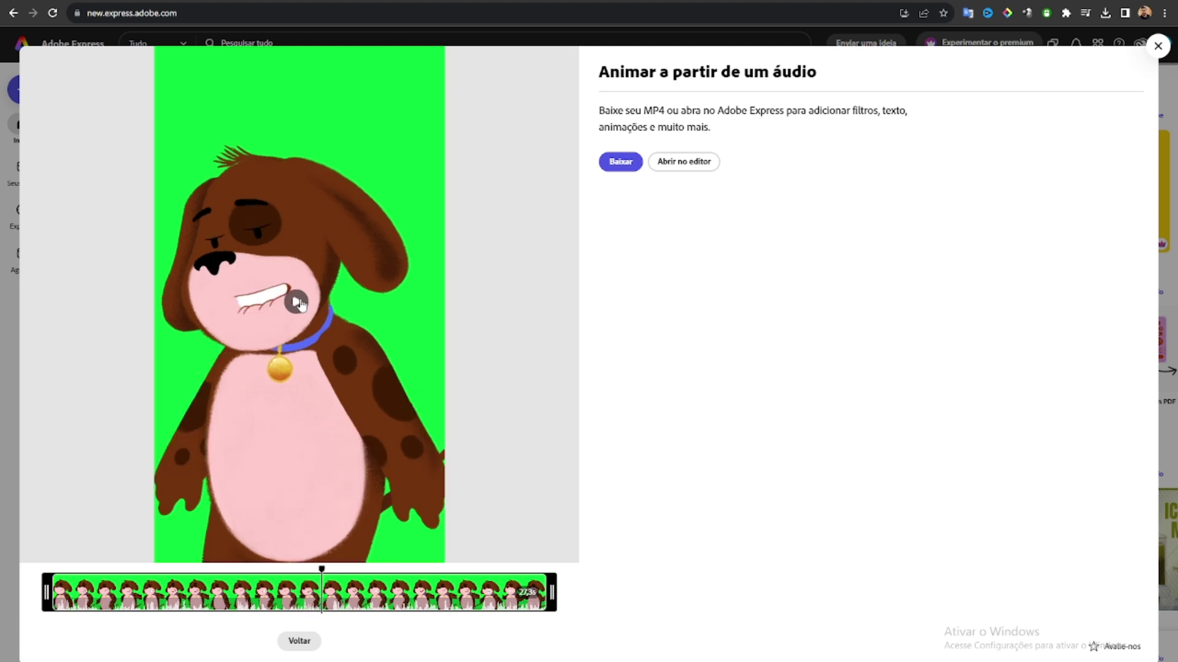
{"action": "left_click", "coordinate": [297, 302]}
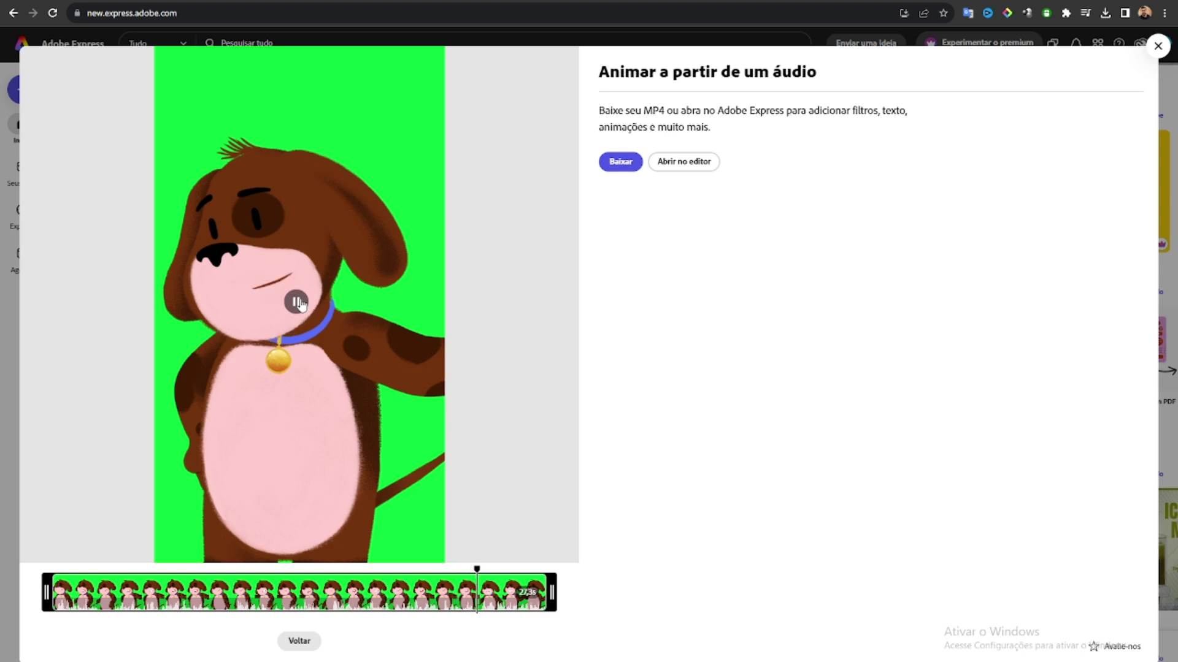
{"action": "left_click", "coordinate": [300, 304]}
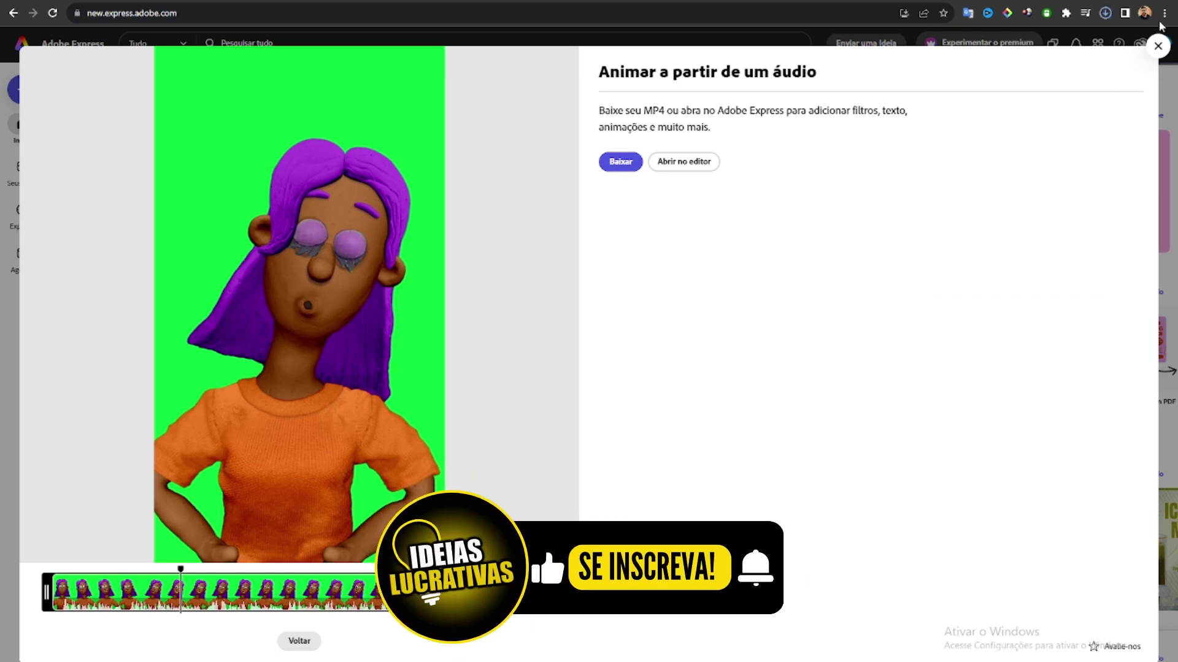
Step: Check the browser's recent downloads, switch to CapCut and delete the RPReplay_Final1692385941.MP4 clip from the timeline
{"action": "left_click", "coordinate": [1105, 13]}
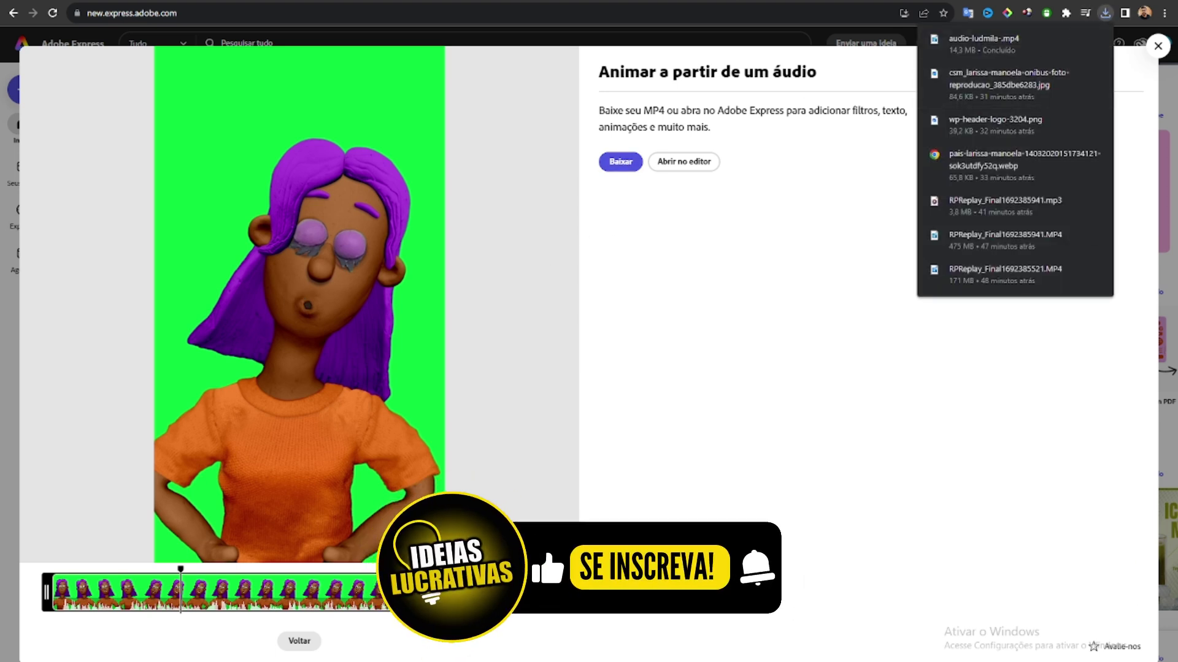
{"action": "mouse_move", "coordinate": [589, 661]}
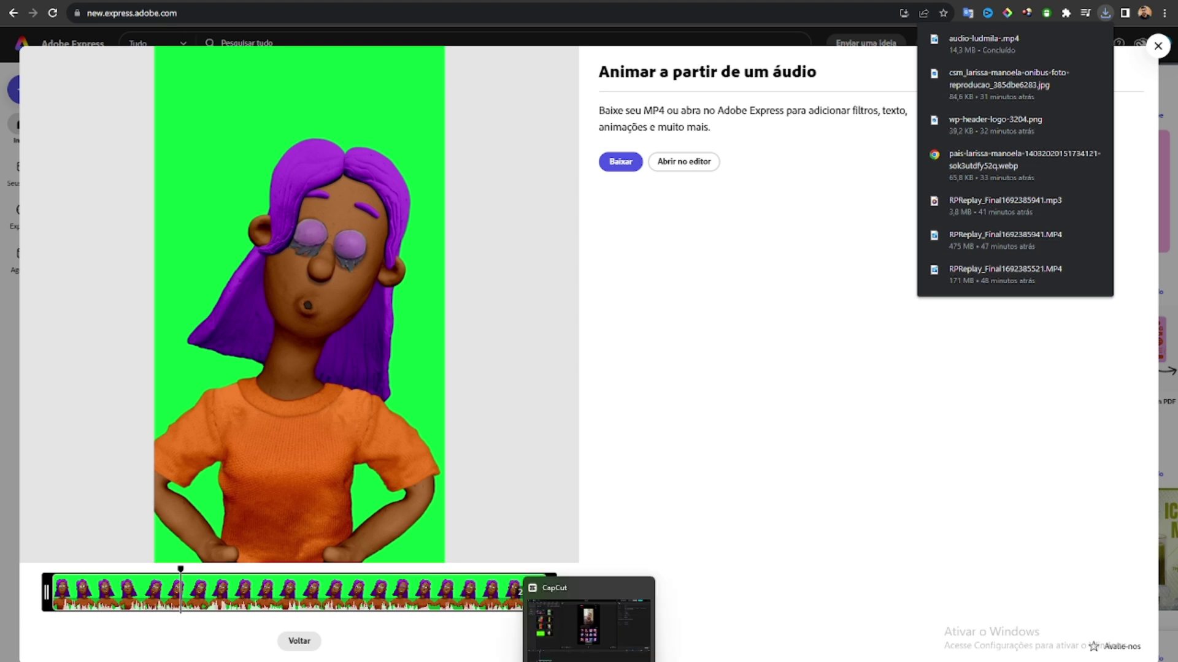
{"action": "left_click", "coordinate": [589, 659]}
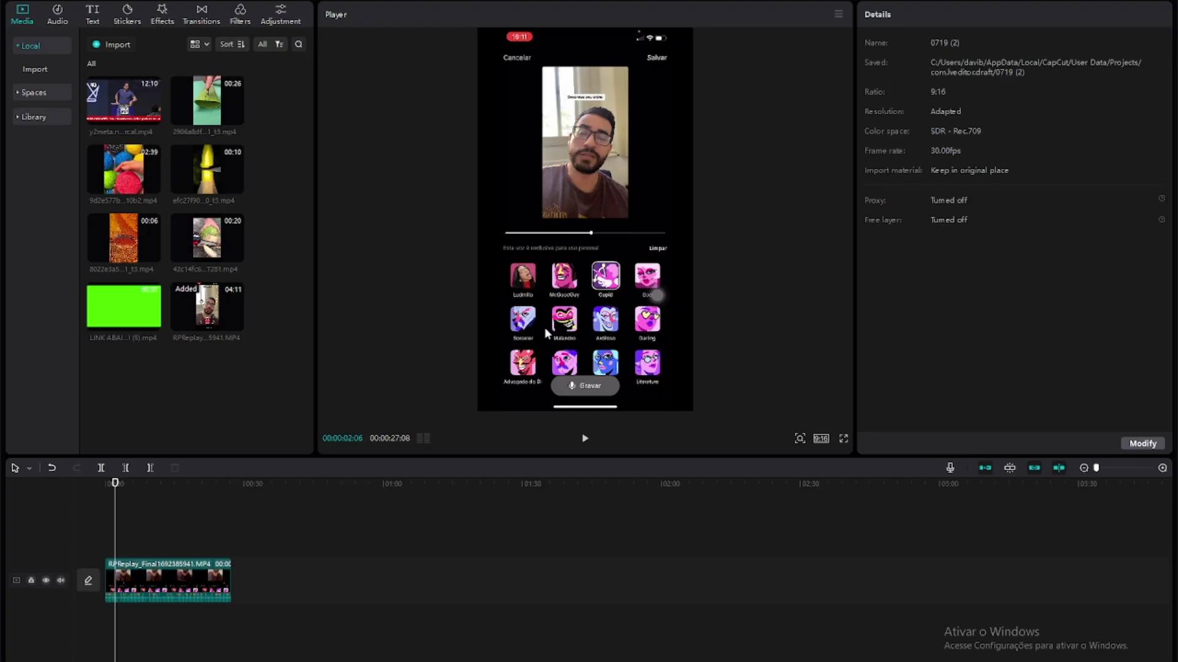
{"action": "left_click", "coordinate": [198, 576]}
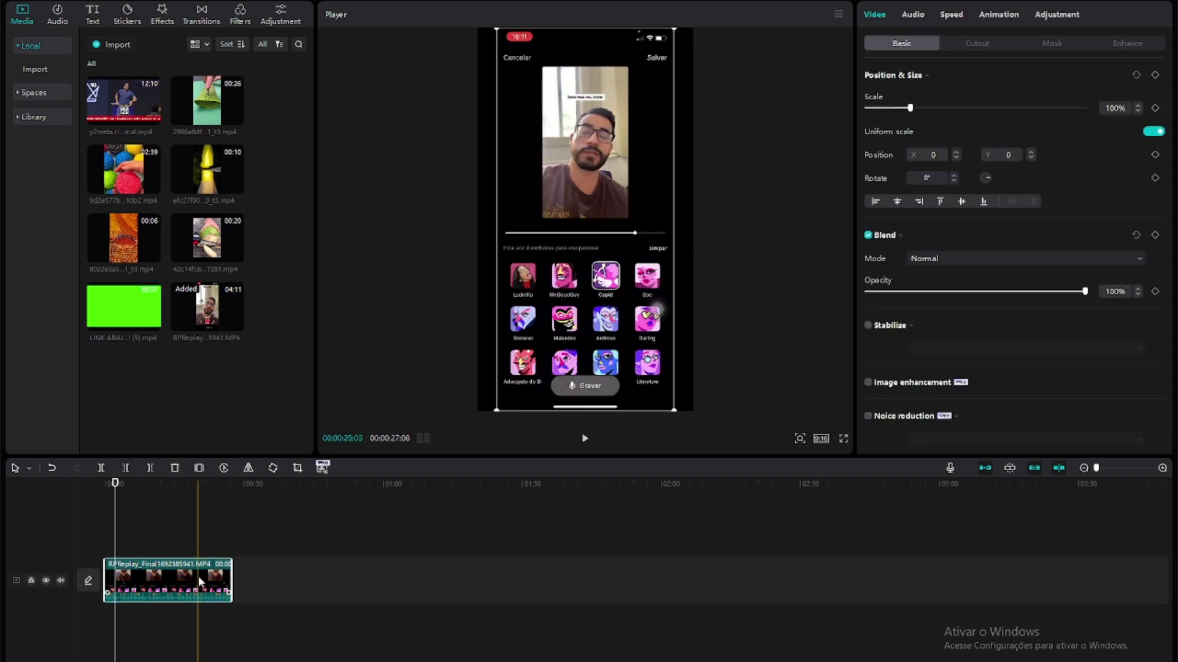
{"action": "key", "text": "Delete"}
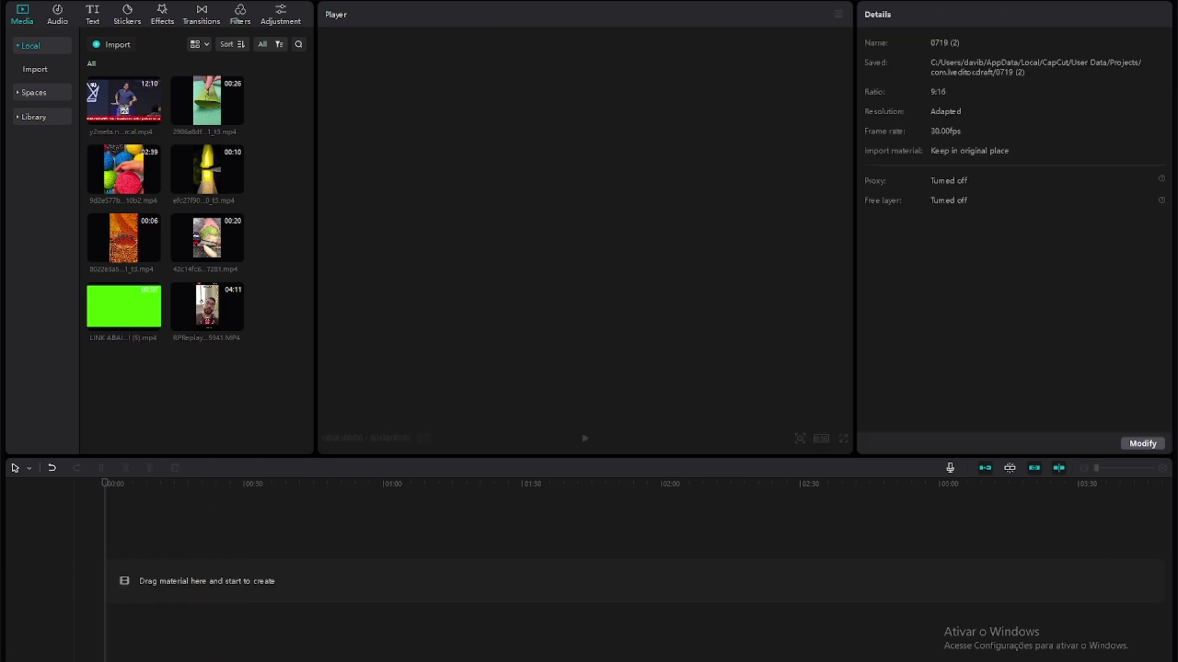
Step: Import audio-ludmila-.mp4 from the Downloads folder and add it to the empty timeline
{"action": "key", "text": "alt+Tab"}
{"action": "left_click", "coordinate": [496, 244]}
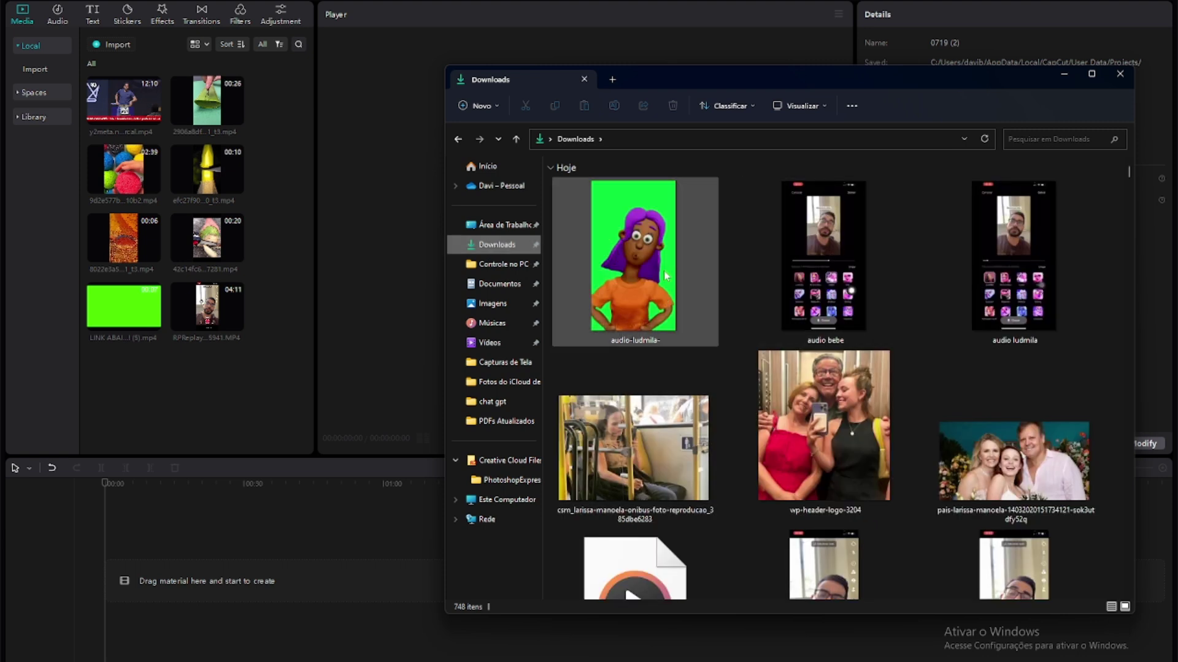
{"action": "left_click_drag", "start_coordinate": [666, 276], "coordinate": [195, 425]}
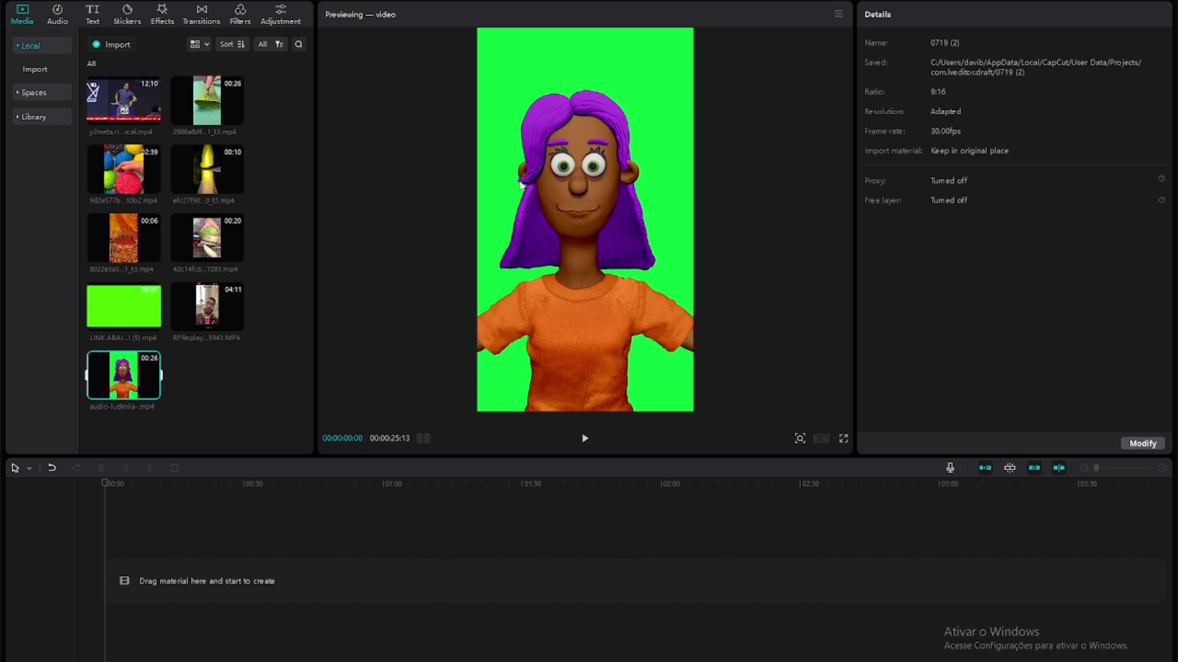
{"action": "left_click", "coordinate": [152, 390]}
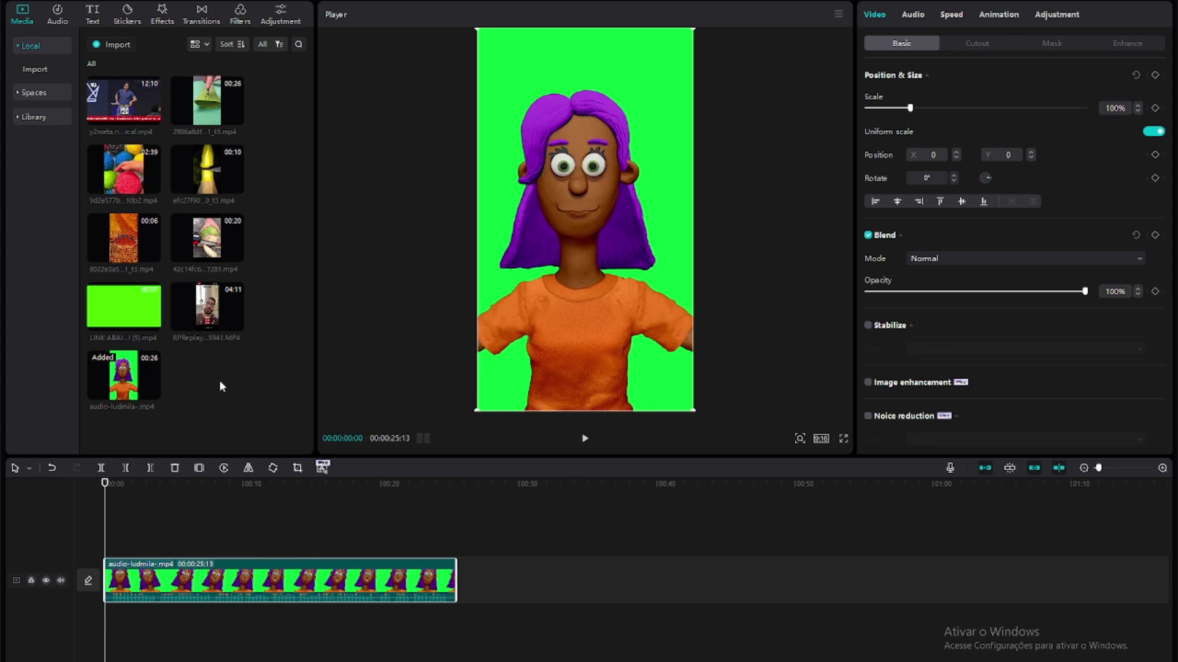
Step: Import the bus photo, wp-header-logo-3204 and the parents photo from the Downloads folder into the project media
{"action": "key", "text": "alt+Tab"}
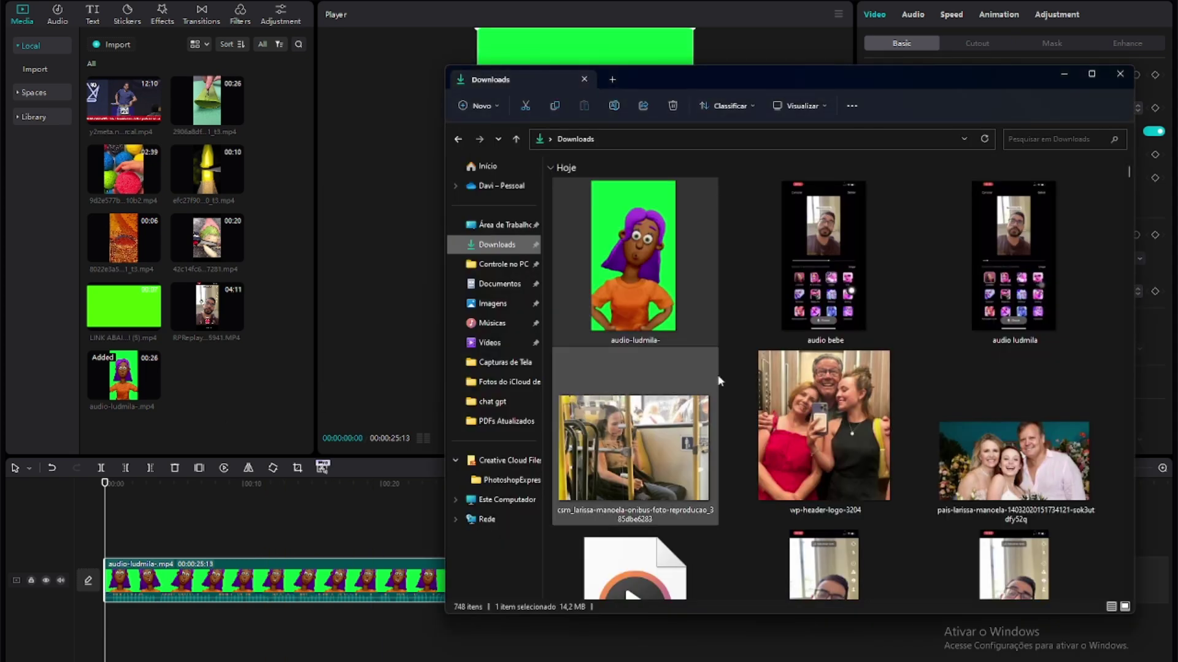
{"action": "left_click", "coordinate": [618, 445]}
{"action": "left_click", "coordinate": [860, 432], "text": "ctrl"}
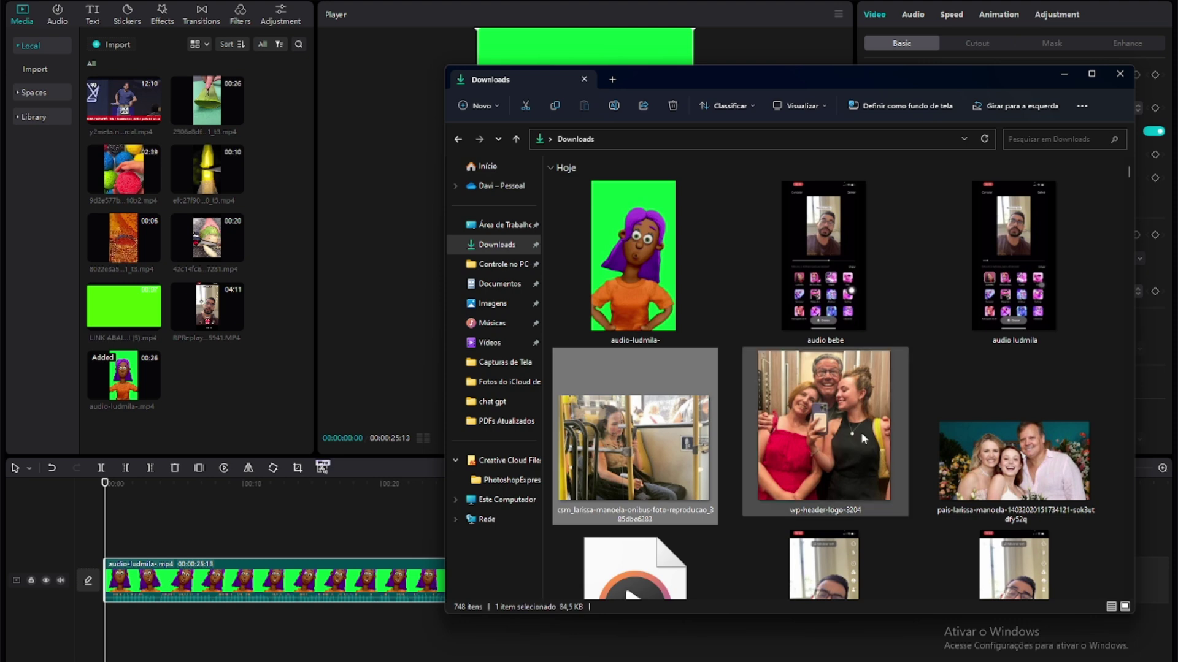
{"action": "left_click_drag", "start_coordinate": [1004, 484], "coordinate": [242, 420]}
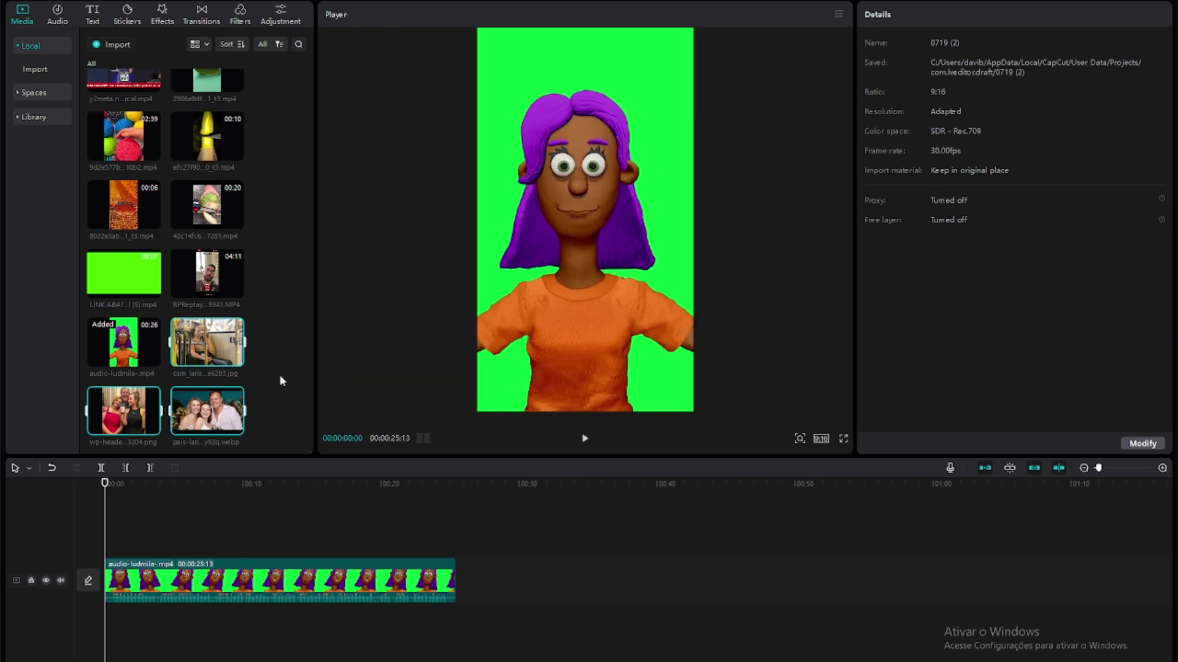
{"action": "left_click", "coordinate": [282, 410]}
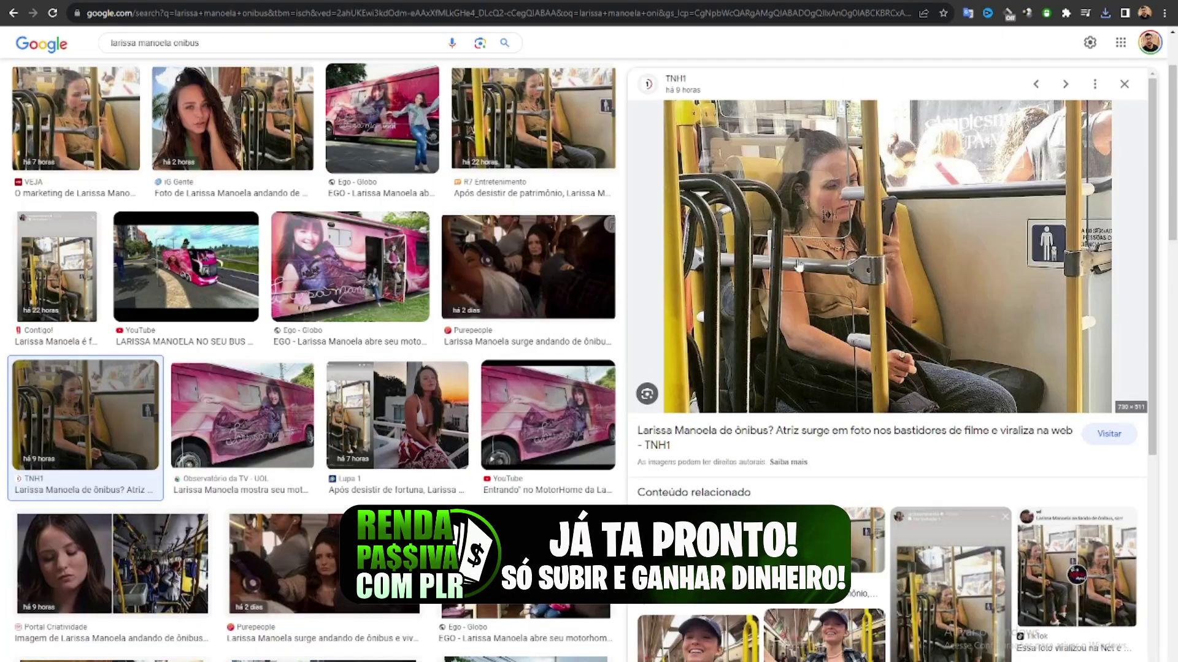
Step: Browse the image results for "larissa manoela onibus" and preview the related iG Gente photo of her in a cap
{"action": "scroll", "coordinate": [501, 294], "scroll_direction": "down", "scroll_amount": 3}
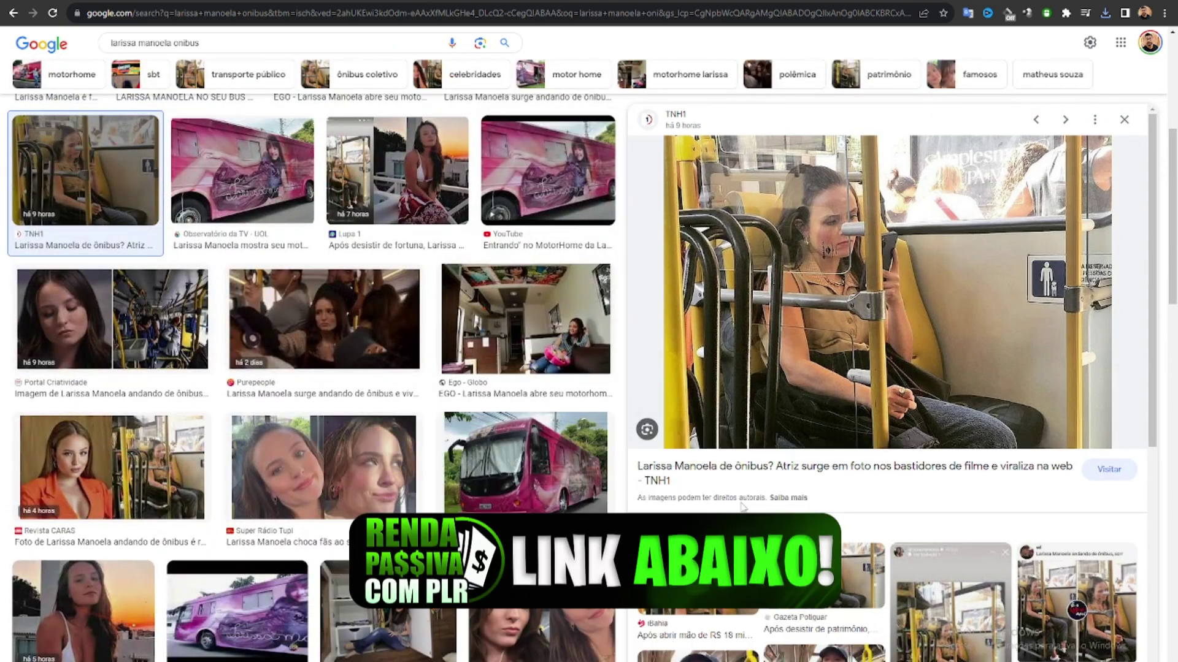
{"action": "scroll", "coordinate": [96, 192], "scroll_direction": "up", "scroll_amount": 5}
{"action": "scroll", "coordinate": [97, 191], "scroll_direction": "up", "scroll_amount": 1}
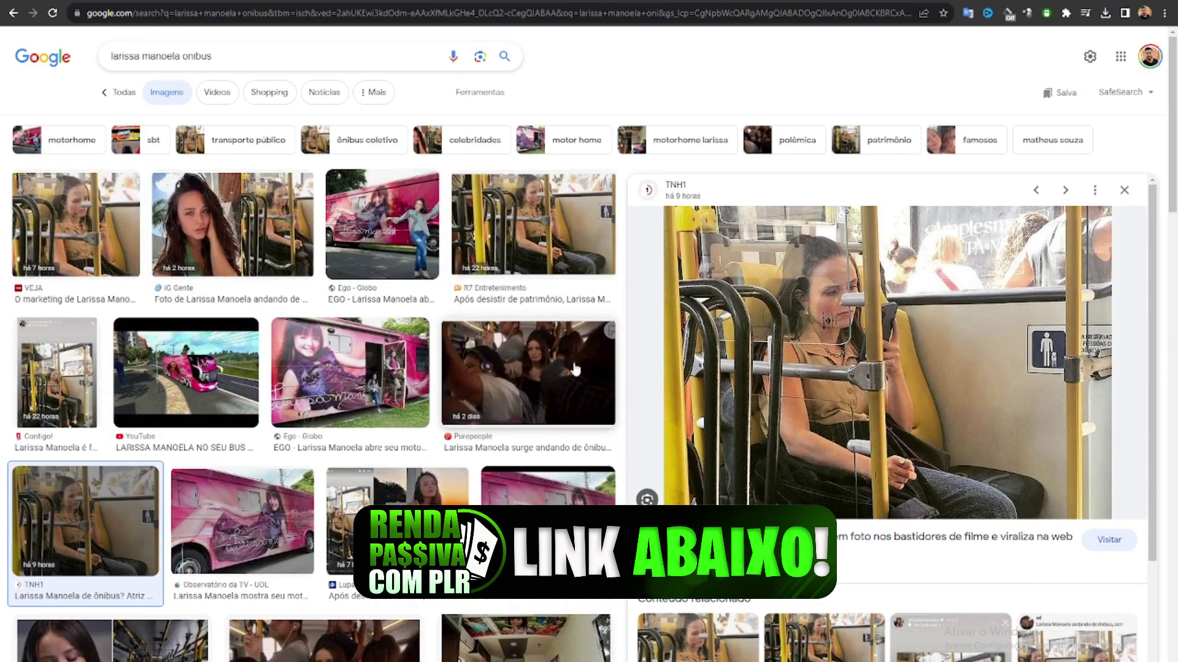
{"action": "scroll", "coordinate": [923, 420], "scroll_direction": "down", "scroll_amount": 5}
{"action": "scroll", "coordinate": [923, 420], "scroll_direction": "up", "scroll_amount": 5}
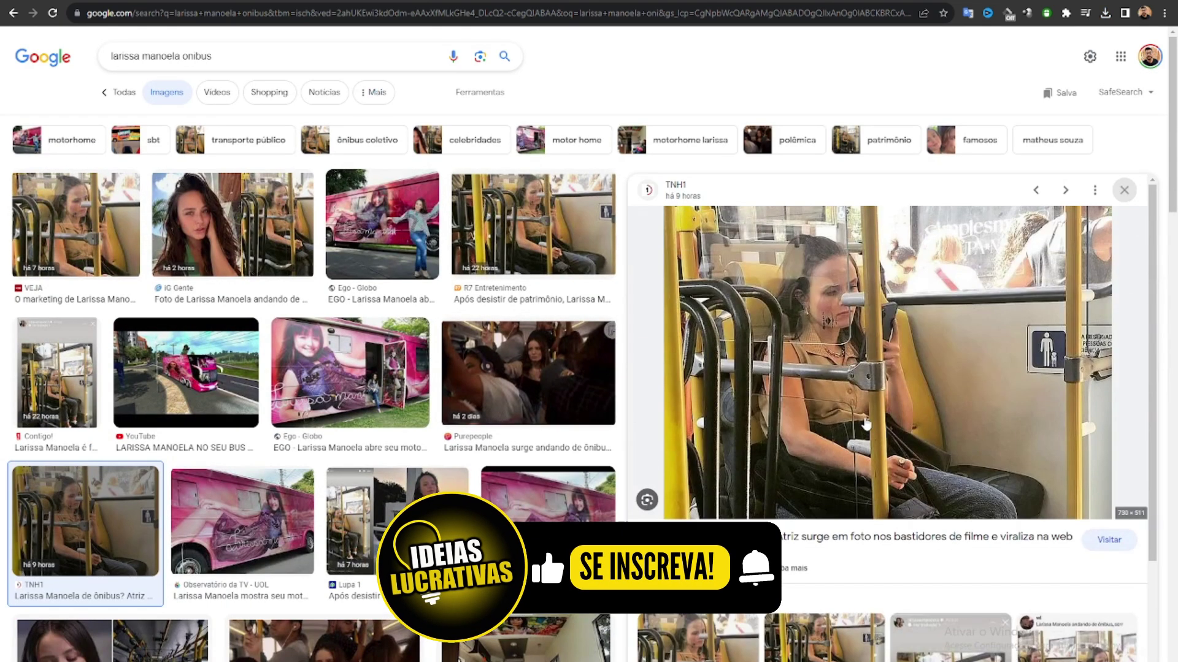
{"action": "scroll", "coordinate": [828, 464], "scroll_direction": "down", "scroll_amount": 5}
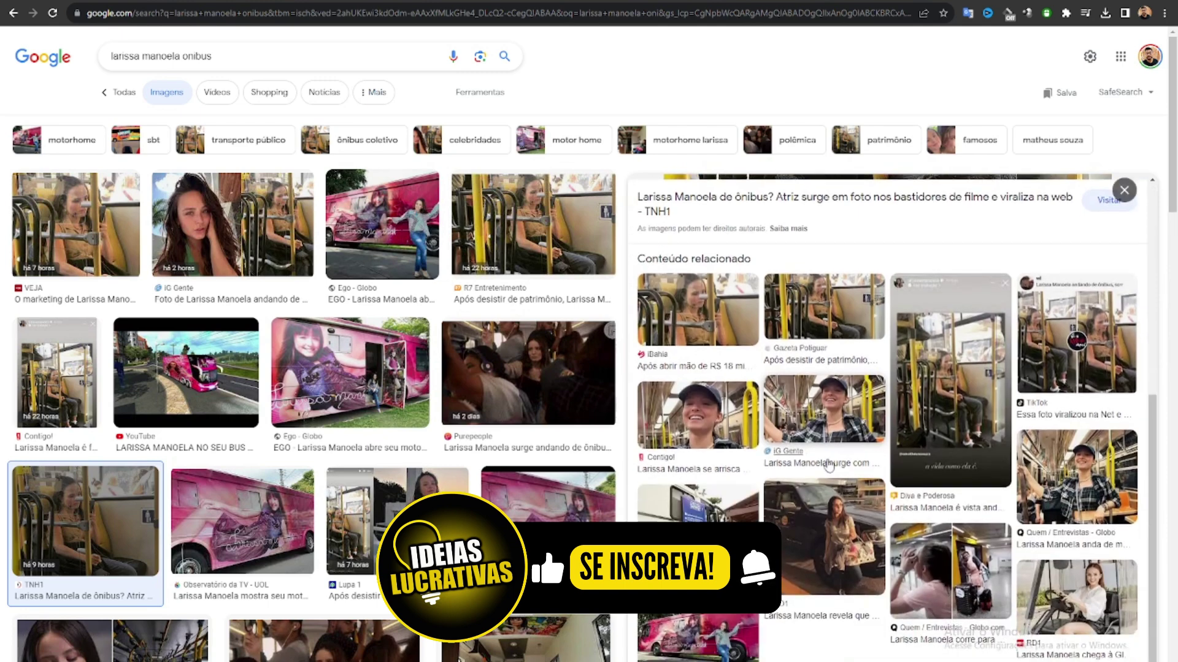
{"action": "left_click", "coordinate": [821, 423]}
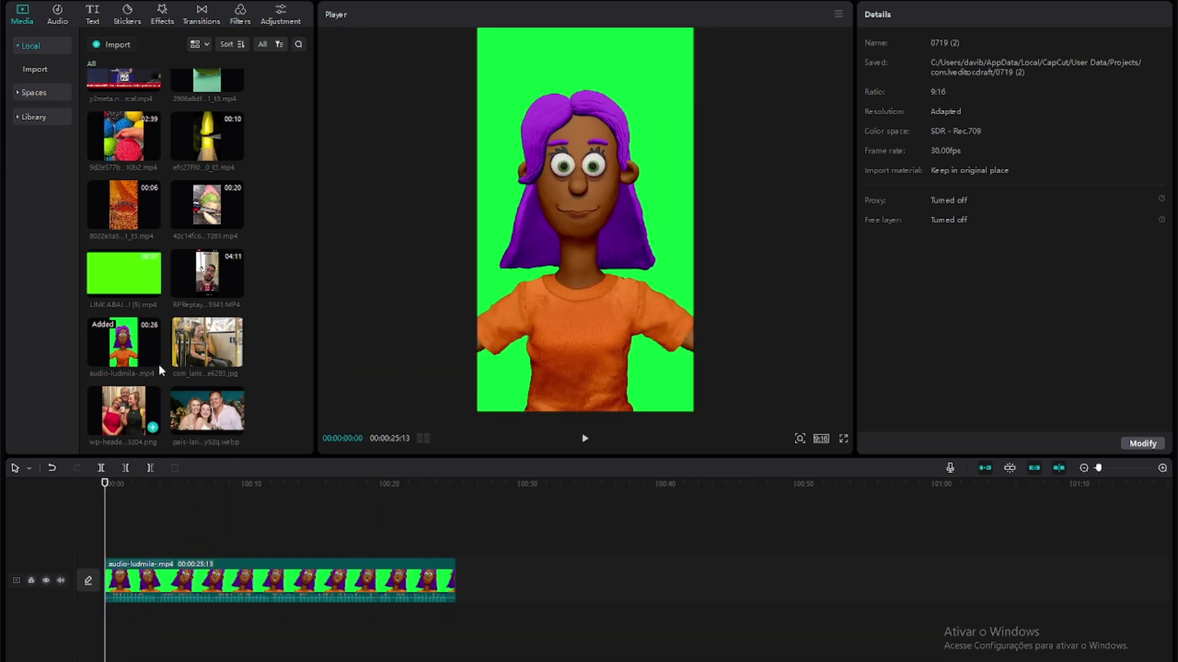
Step: Select the bus photo in CapCut's media and play the opening of the timeline up to about 00:00:03:21
{"action": "left_click", "coordinate": [198, 341]}
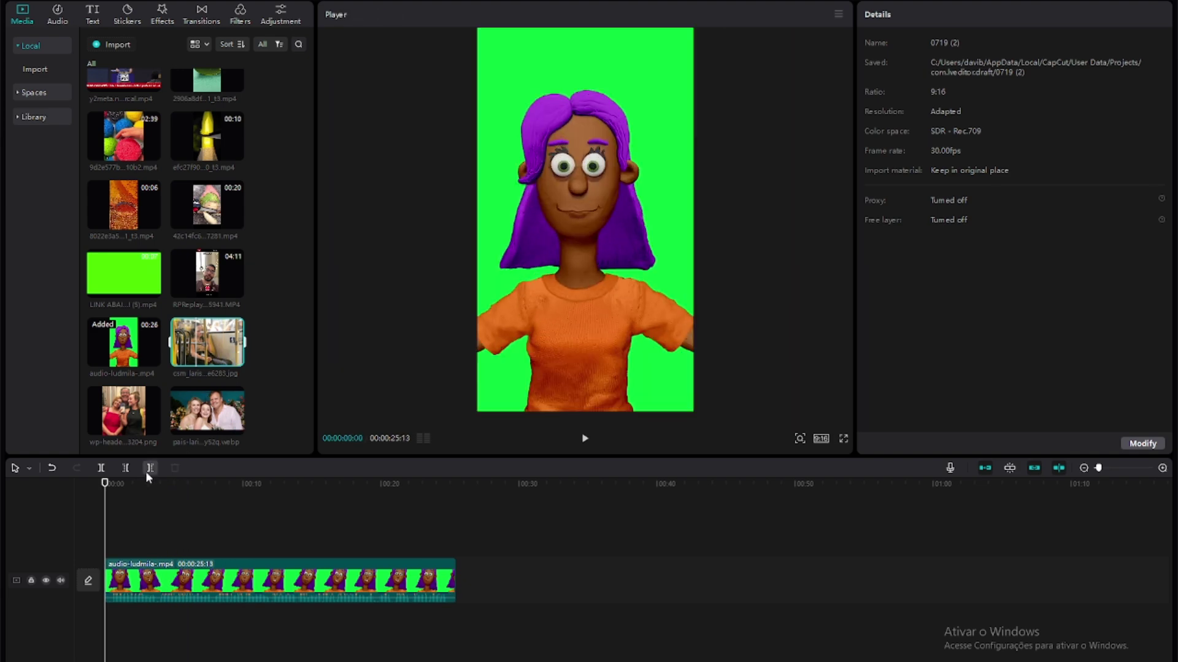
{"action": "left_click", "coordinate": [585, 439]}
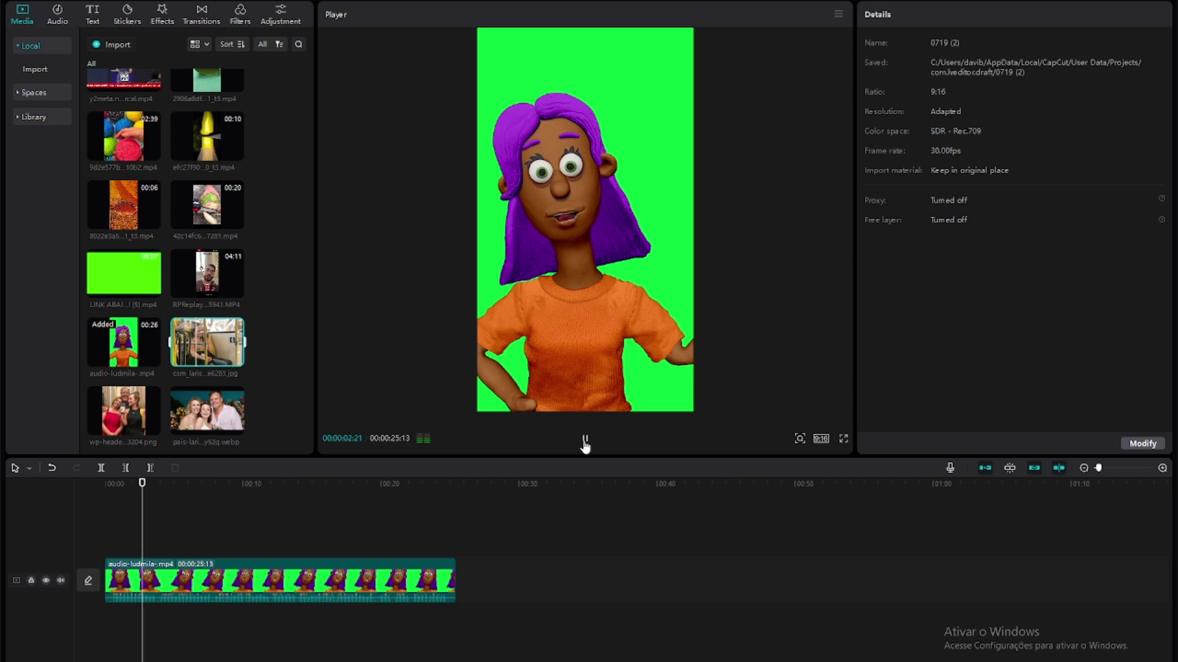
{"action": "left_click", "coordinate": [585, 439]}
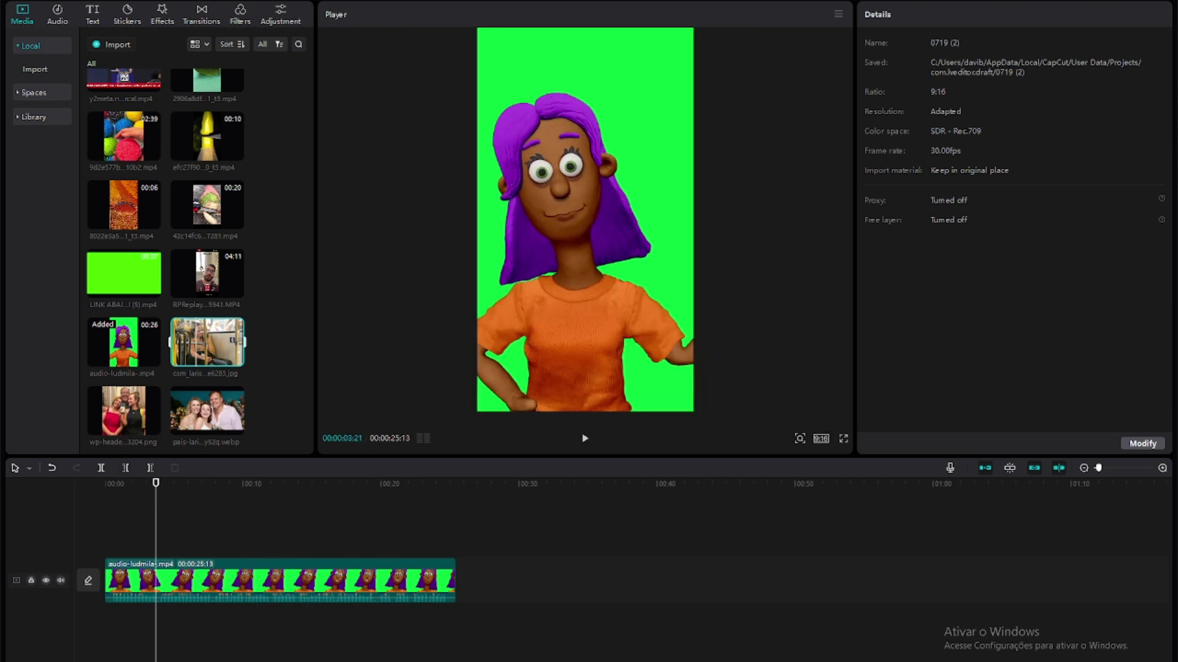
Step: Switch to the browser and shorten the Google Images search to "larissa manoela"
{"action": "key", "text": "alt+Tab"}
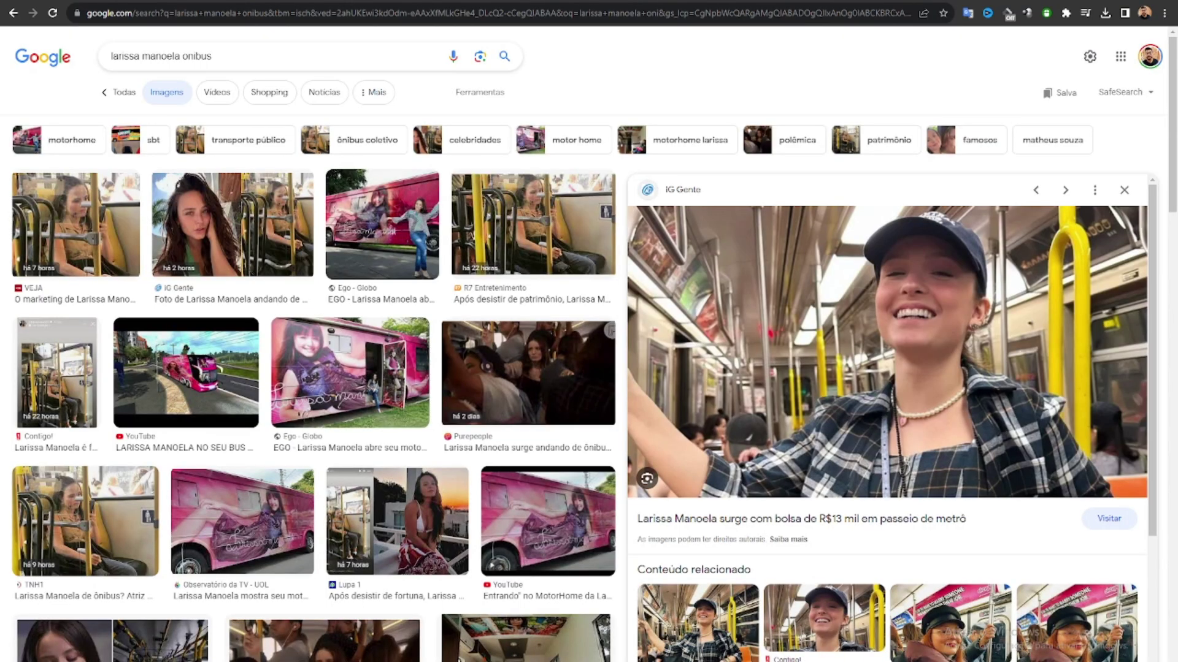
{"action": "left_click_drag", "start_coordinate": [222, 51], "coordinate": [188, 61]}
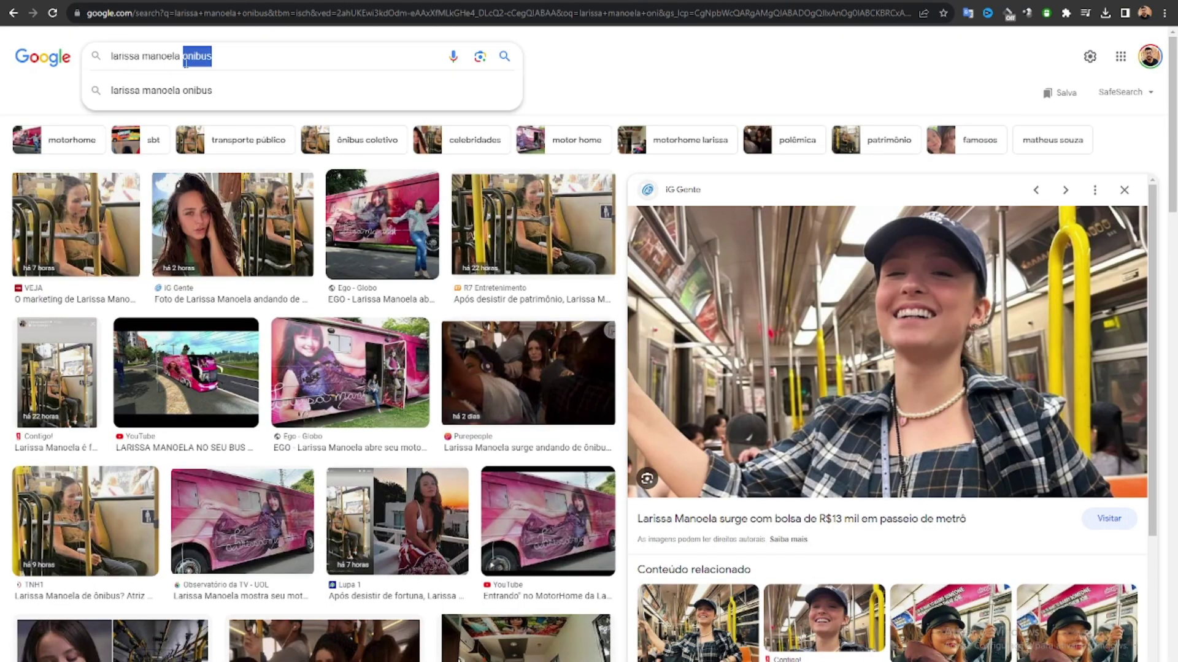
{"action": "key", "text": "BackSpace"}
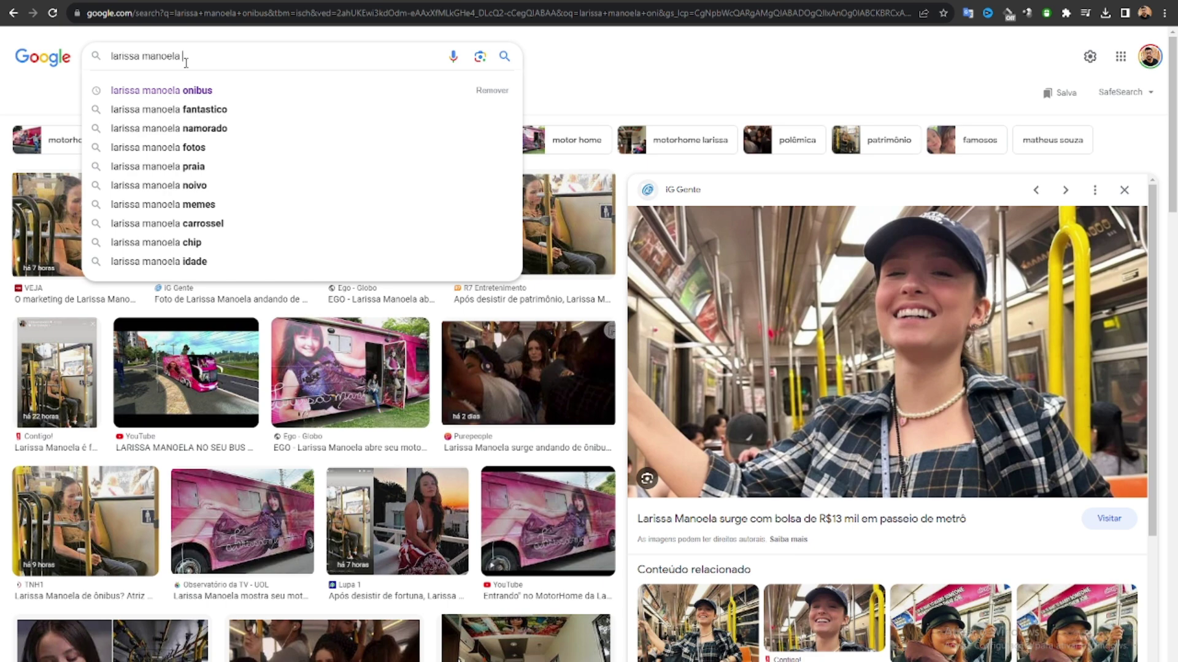
{"action": "key", "text": "Return"}
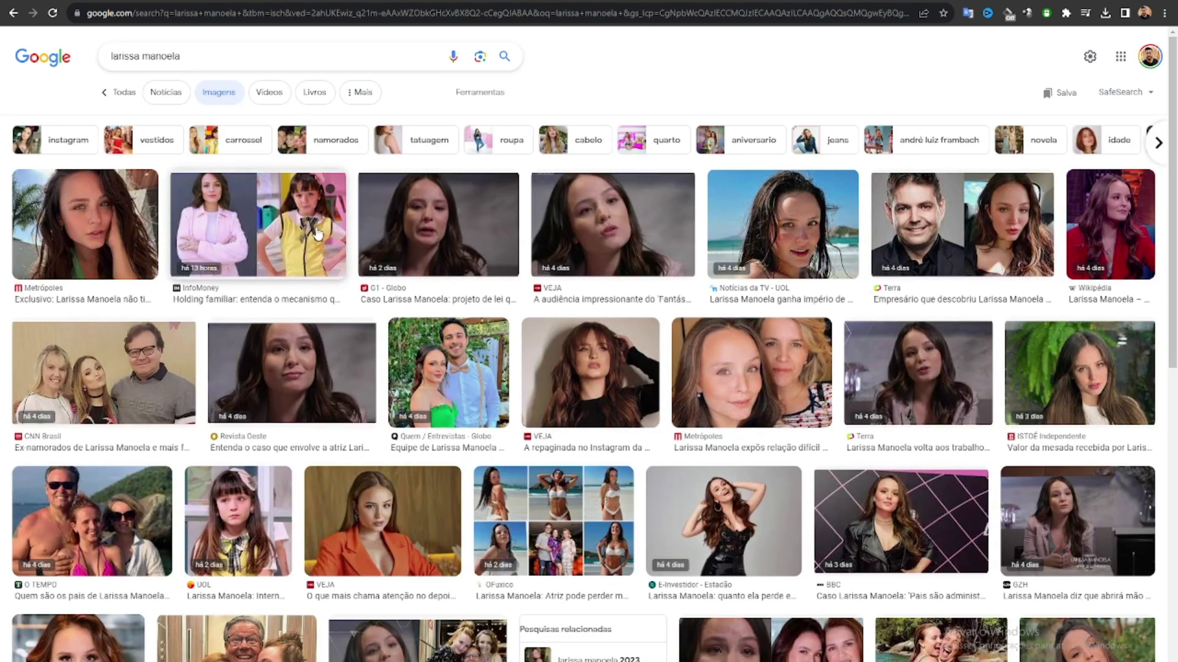
Step: Open the InfoMoney then-and-now photo and save it to Downloads as larissa-manoela-2 in WEBP format
{"action": "left_click", "coordinate": [318, 235]}
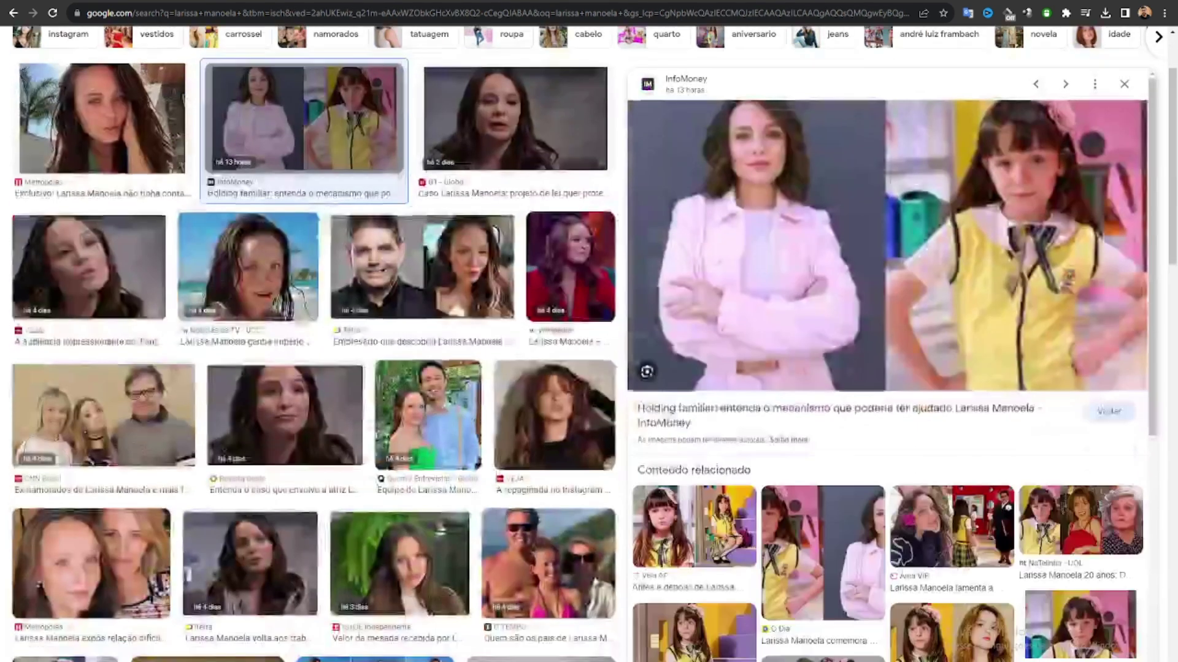
{"action": "right_click", "coordinate": [955, 214]}
{"action": "left_click", "coordinate": [1015, 348]}
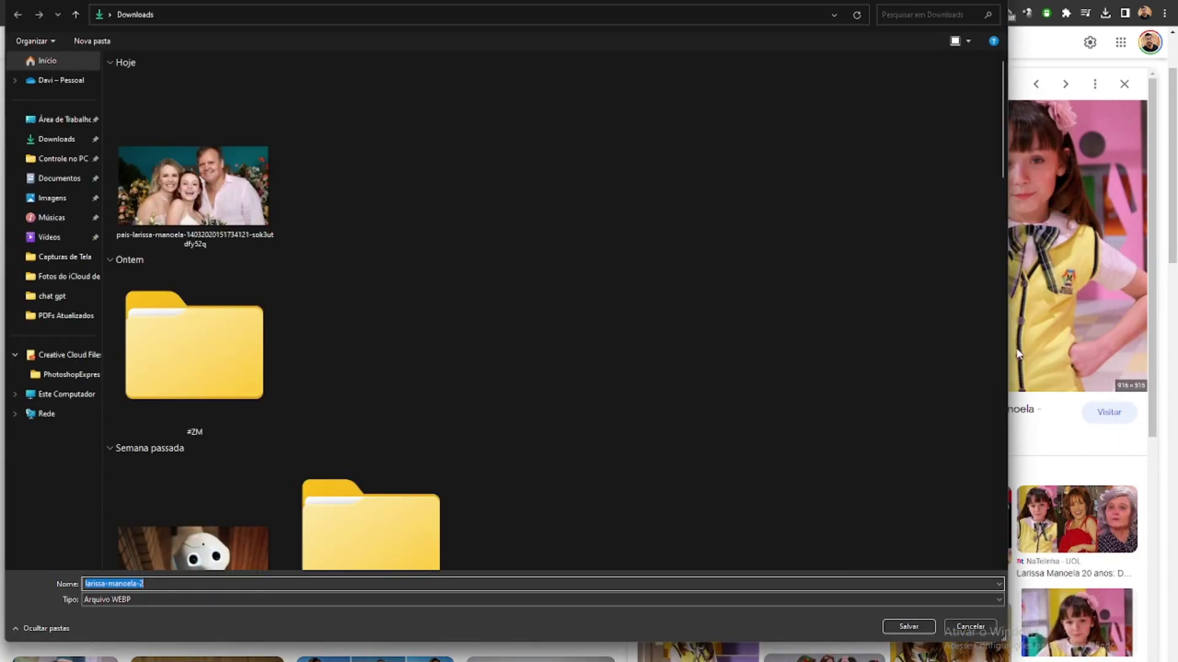
{"action": "left_click", "coordinate": [897, 630]}
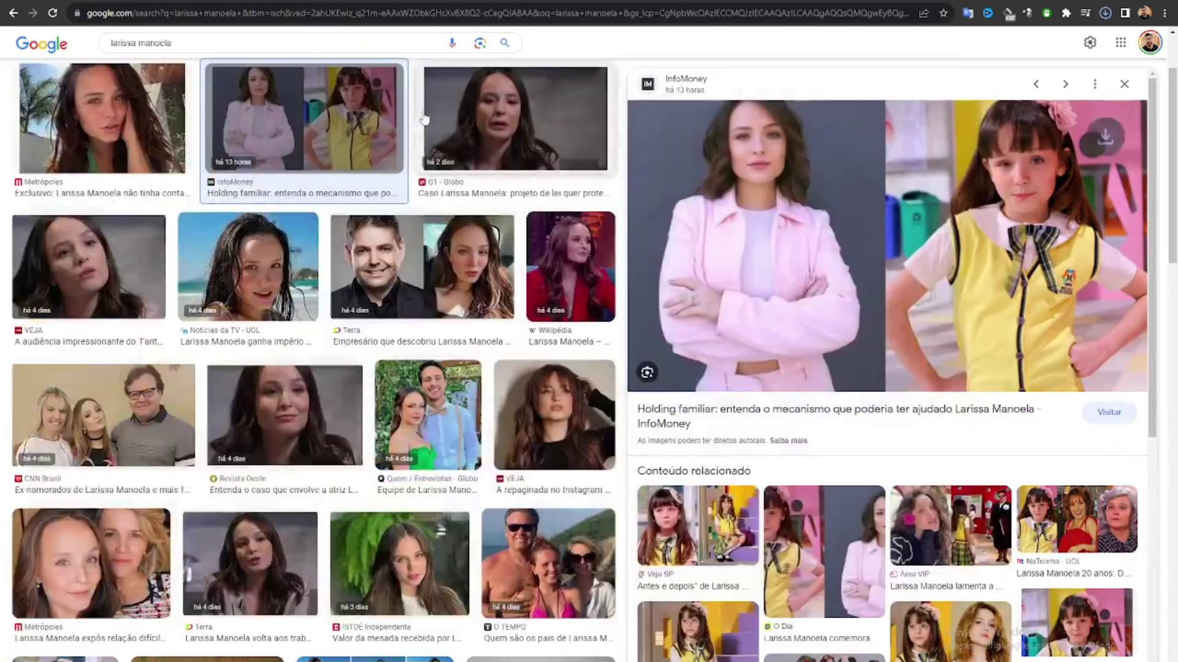
Step: Switch to CapCut, import the larissa-manoela-2 image and add it at the start of the timeline
{"action": "left_click", "coordinate": [587, 652]}
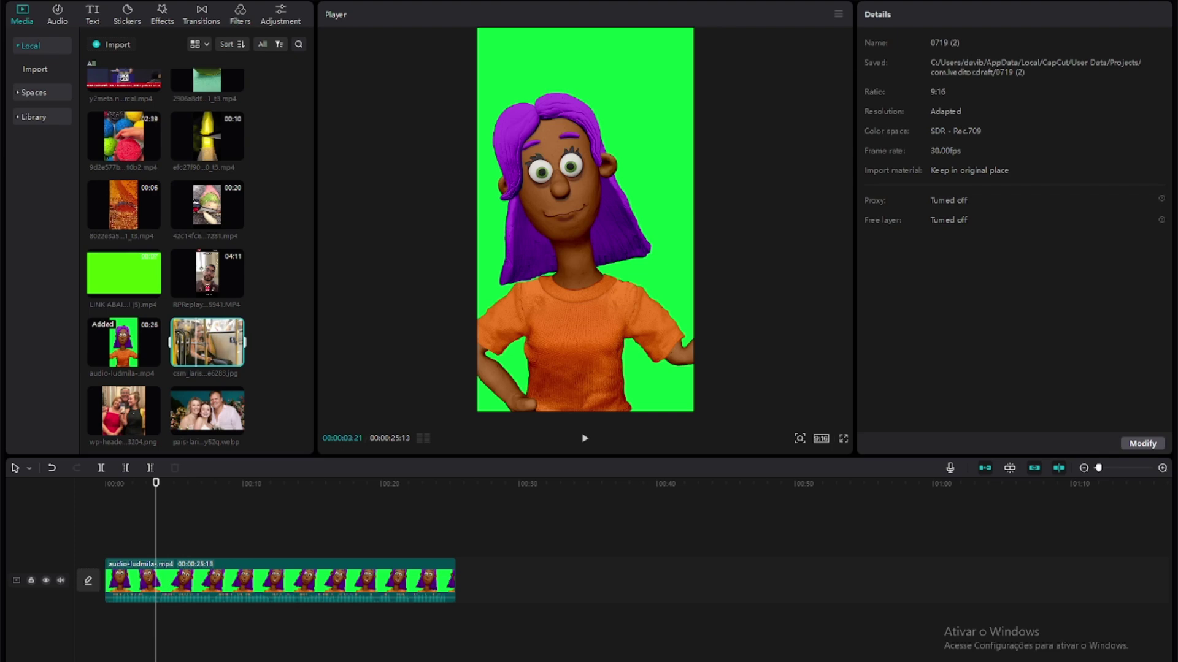
{"action": "left_click_drag", "start_coordinate": [657, 289], "coordinate": [184, 368]}
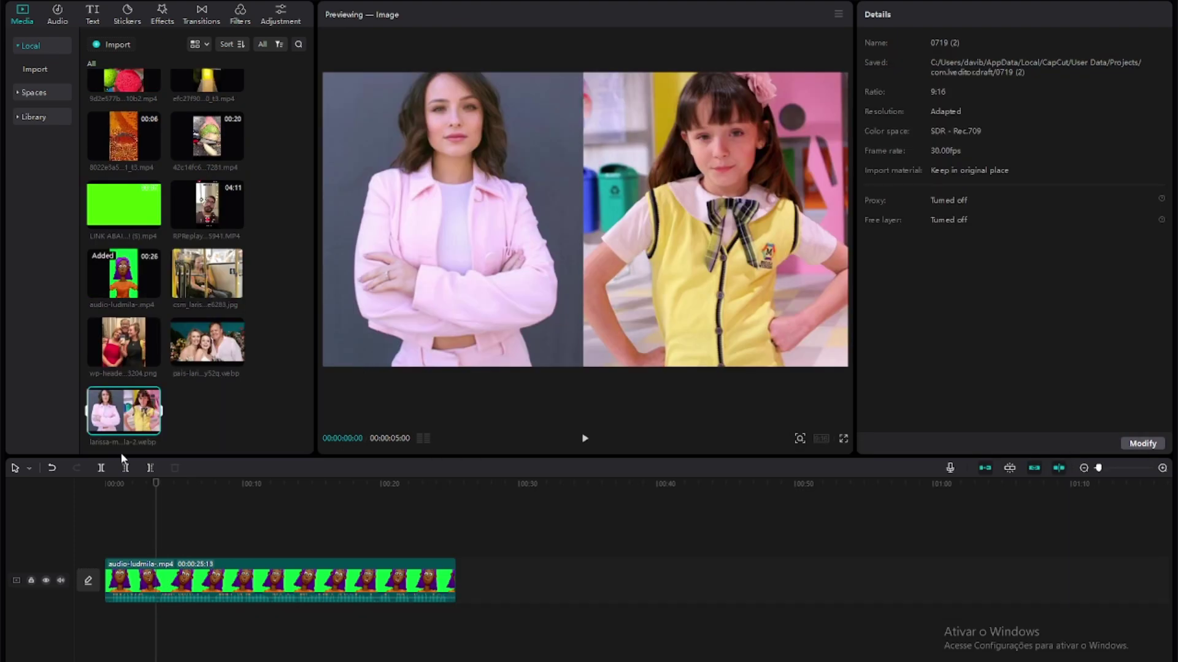
{"action": "left_click", "coordinate": [156, 426]}
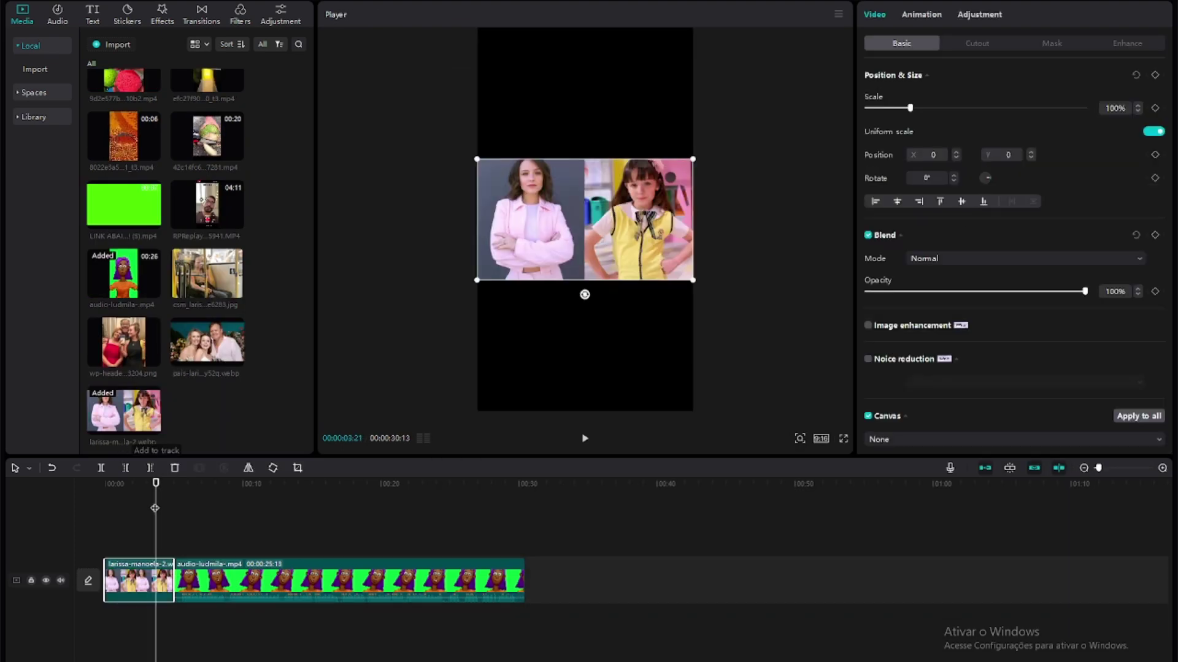
Step: Move the audio-ludmila-.mp4 clip to a track above the photo, aligned with the timeline start
{"action": "left_click", "coordinate": [239, 586]}
{"action": "left_click_drag", "start_coordinate": [190, 580], "coordinate": [121, 539]}
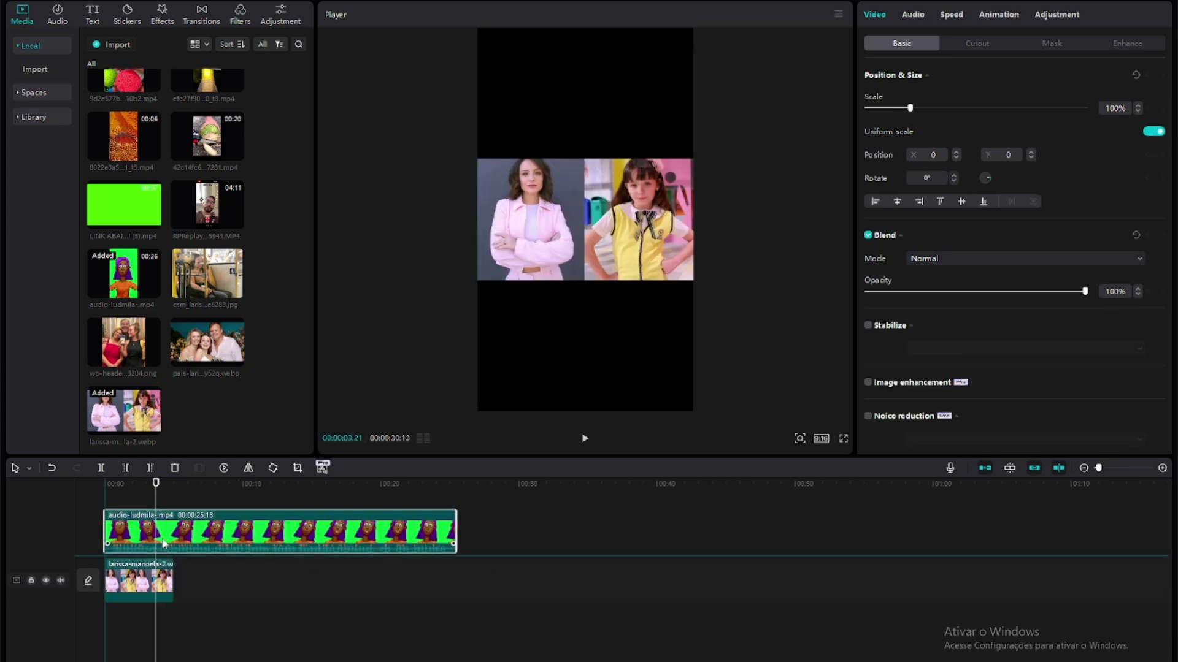
Step: Remove the green background from the audio-ludmila-.mp4 clip with Chroma key, sampling the green and setting the strength to 35
{"action": "left_click", "coordinate": [123, 575]}
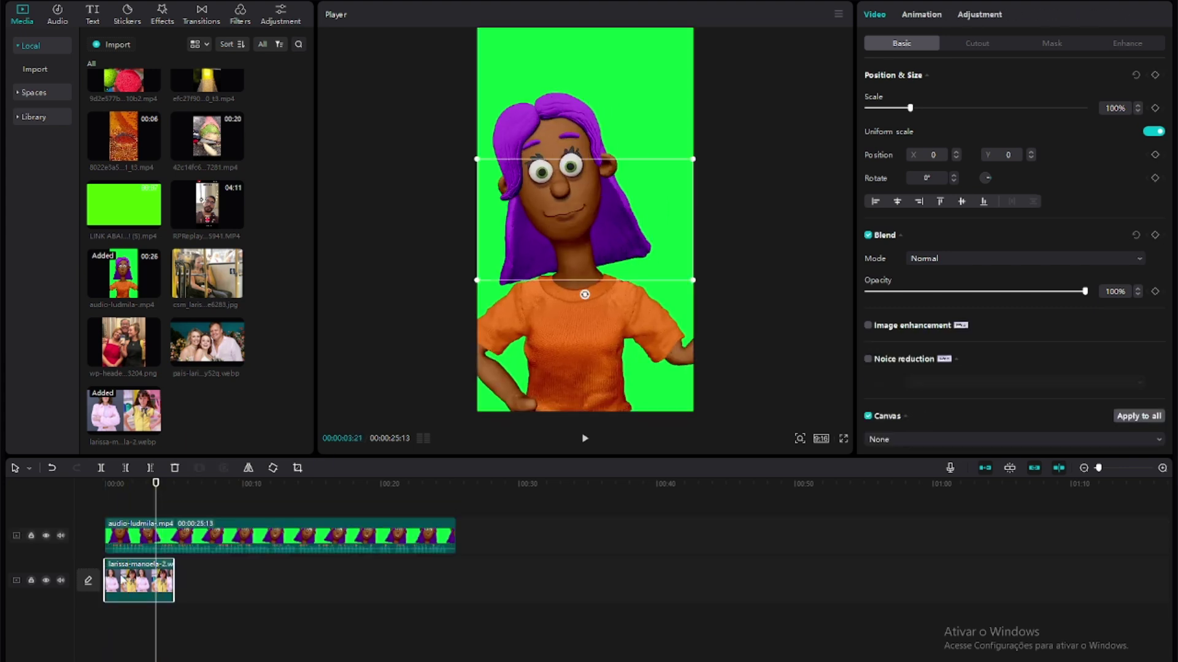
{"action": "left_click", "coordinate": [141, 532]}
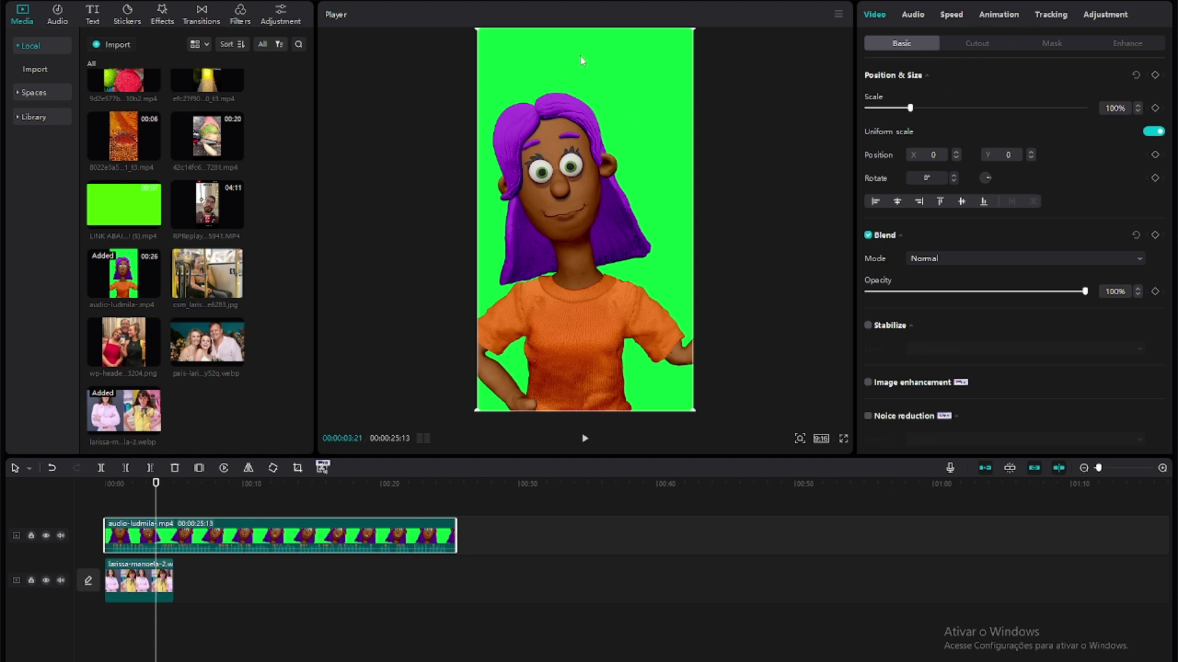
{"action": "left_click", "coordinate": [986, 44]}
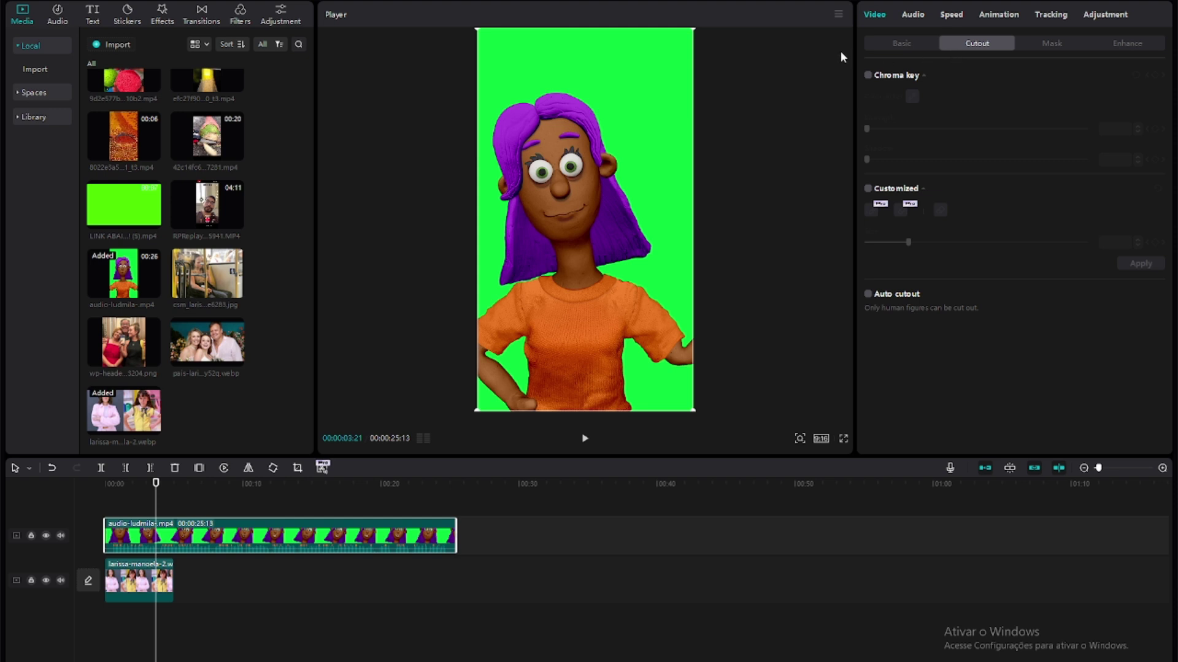
{"action": "left_click", "coordinate": [892, 44]}
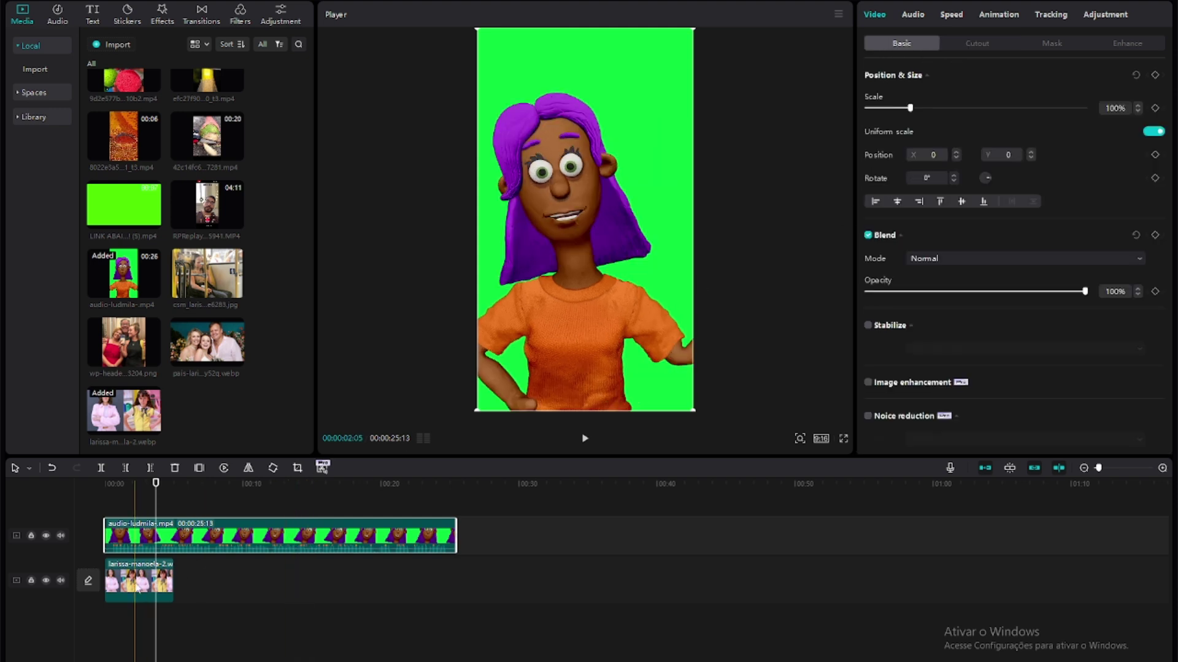
{"action": "left_click", "coordinate": [161, 580]}
{"action": "left_click", "coordinate": [211, 538]}
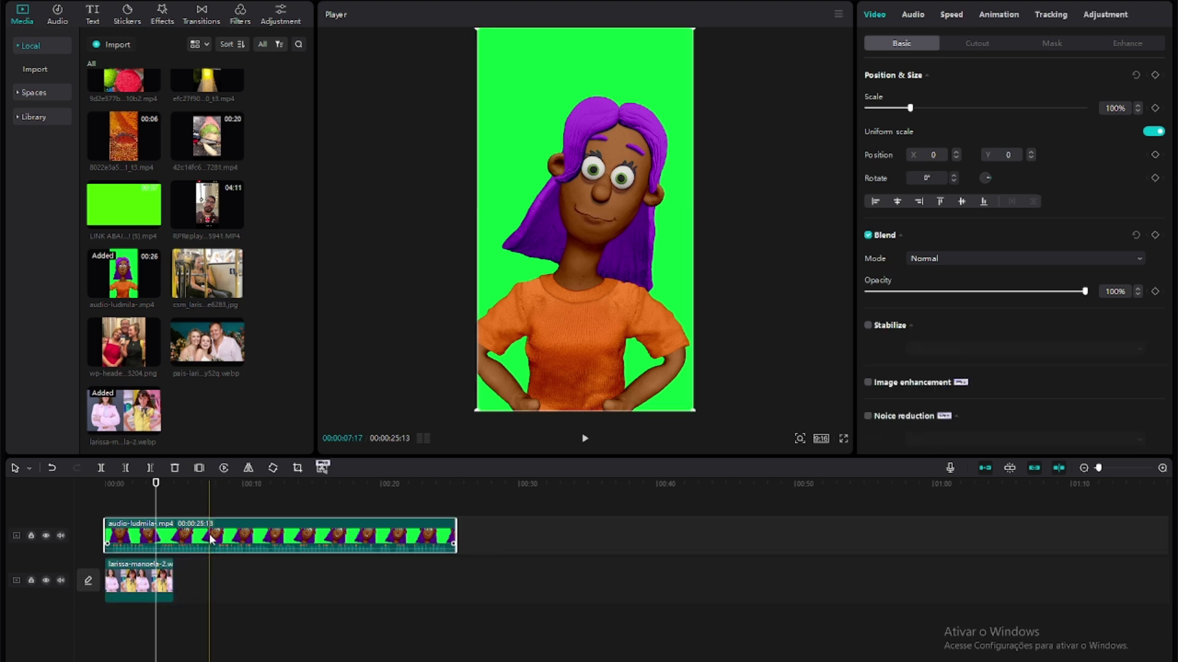
{"action": "left_click", "coordinate": [977, 44]}
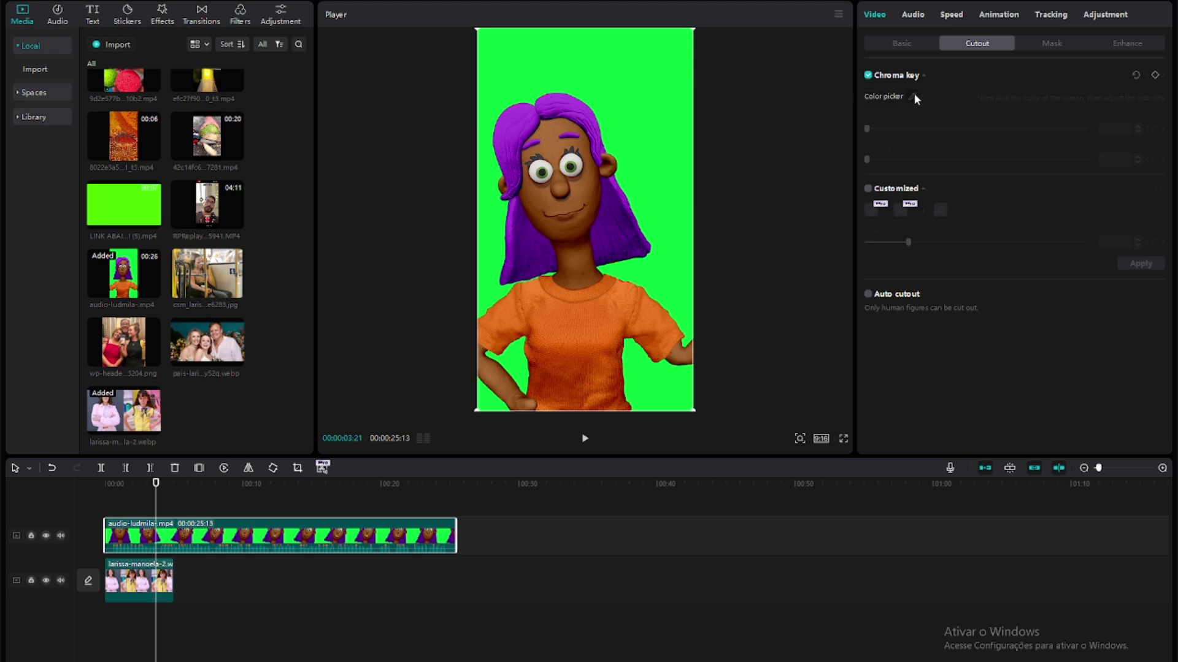
{"action": "left_click", "coordinate": [912, 97]}
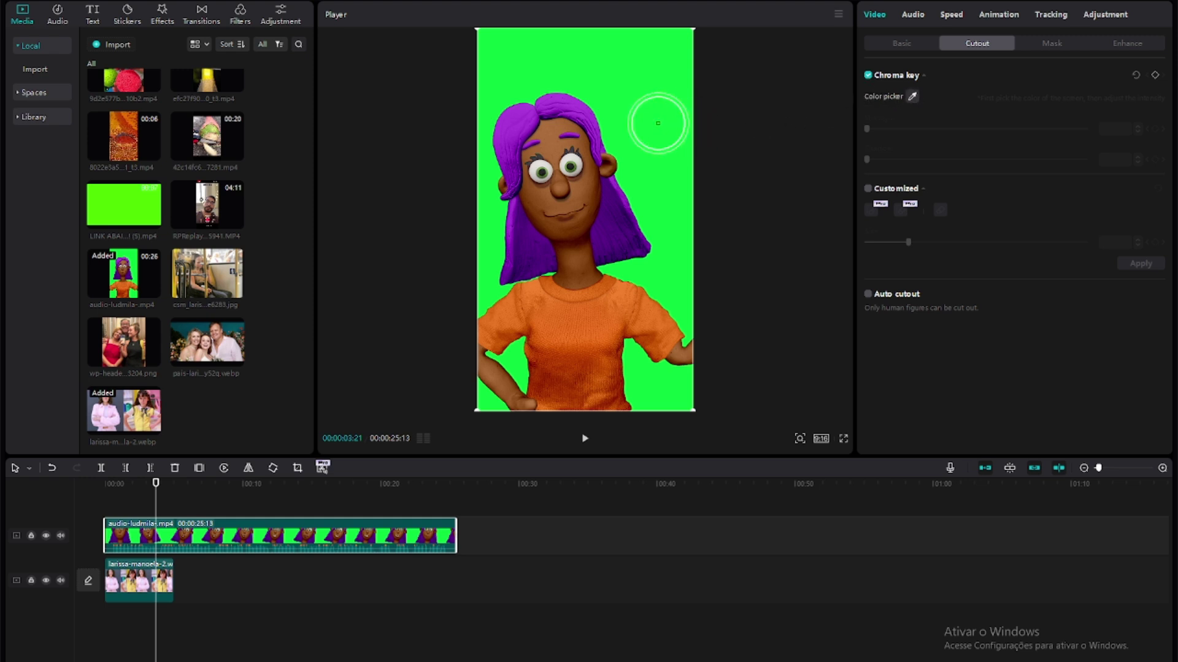
{"action": "left_click", "coordinate": [633, 87]}
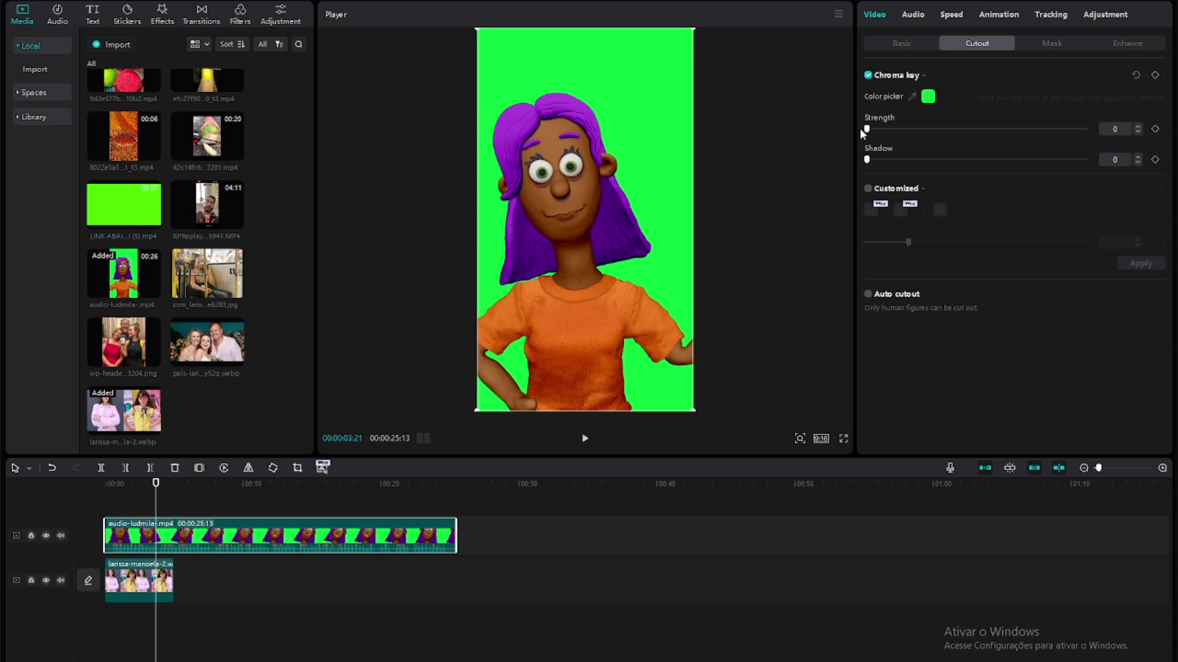
{"action": "left_click_drag", "start_coordinate": [867, 128], "coordinate": [879, 129]}
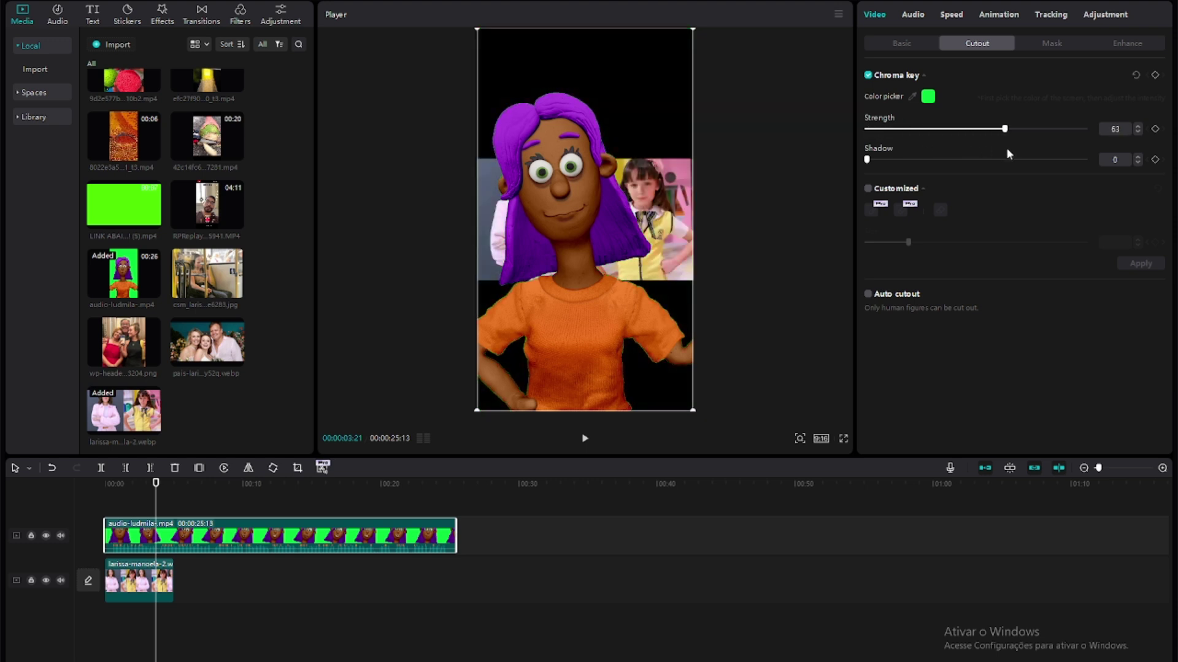
{"action": "left_click_drag", "start_coordinate": [1068, 141], "coordinate": [950, 143]}
Step: Enlarge the larissa-manoela-2 photo to fill the vertical frame and shift it to show the girl in the yellow dress
{"action": "left_click", "coordinate": [156, 484]}
{"action": "left_click", "coordinate": [123, 583]}
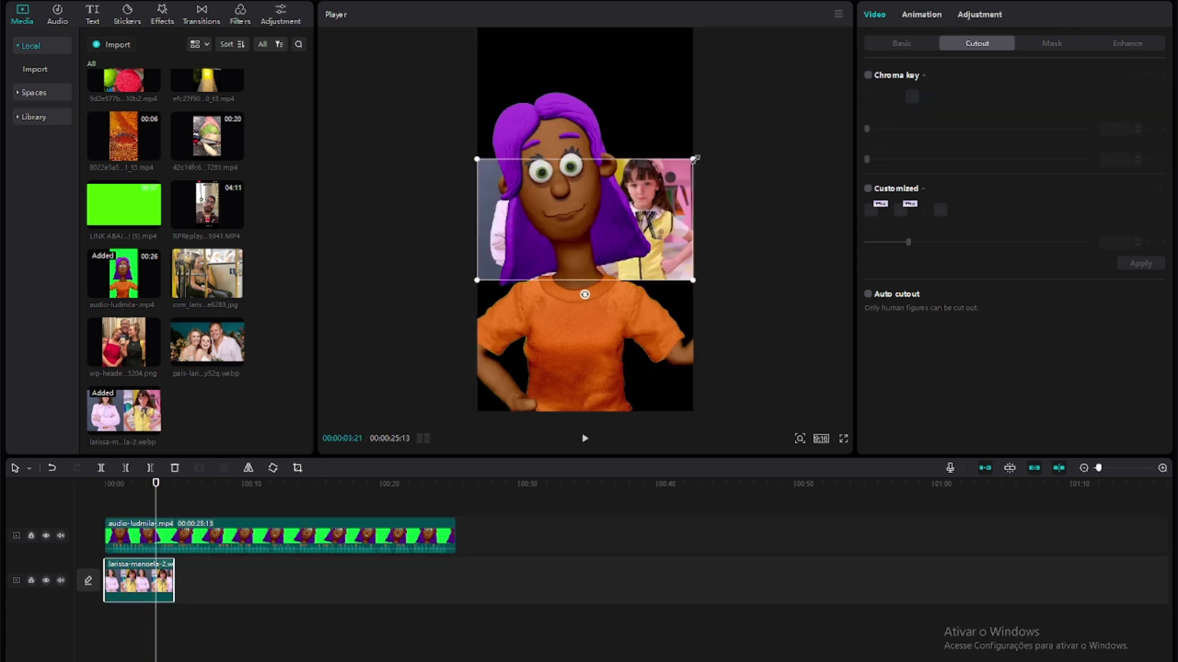
{"action": "left_click_drag", "start_coordinate": [695, 158], "coordinate": [947, 2]}
{"action": "left_click_drag", "start_coordinate": [675, 102], "coordinate": [463, 99]}
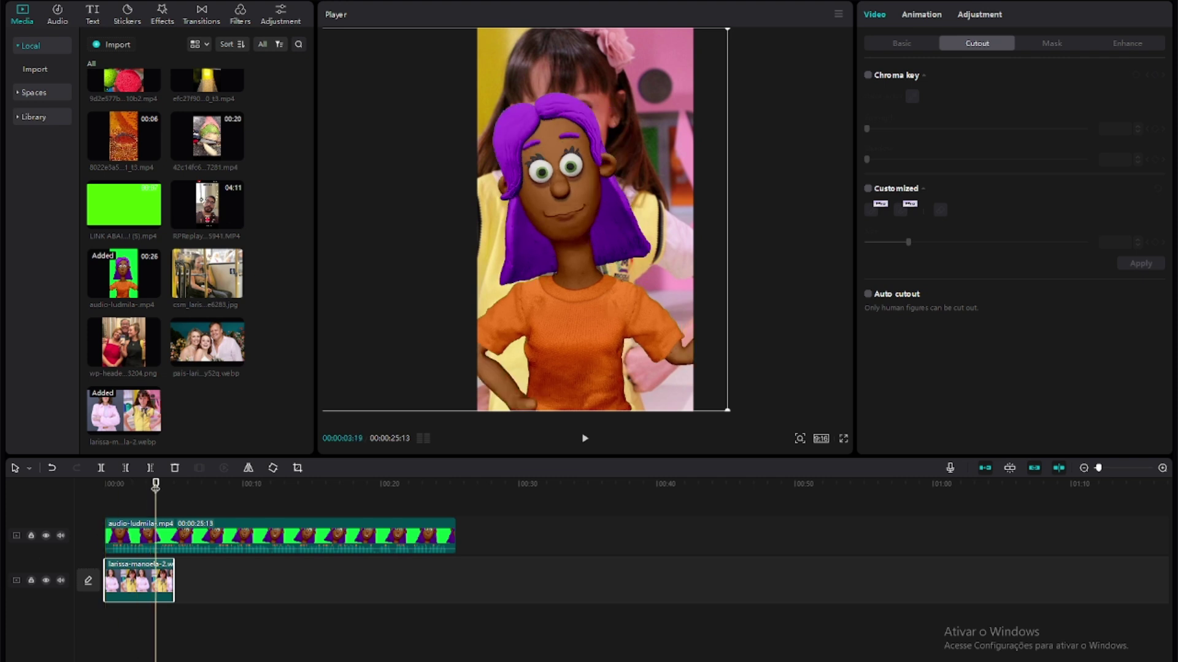
Step: Move the talking character lower in the frame so it uncovers the girl's face in the background photo
{"action": "left_click_drag", "start_coordinate": [156, 485], "coordinate": [87, 491]}
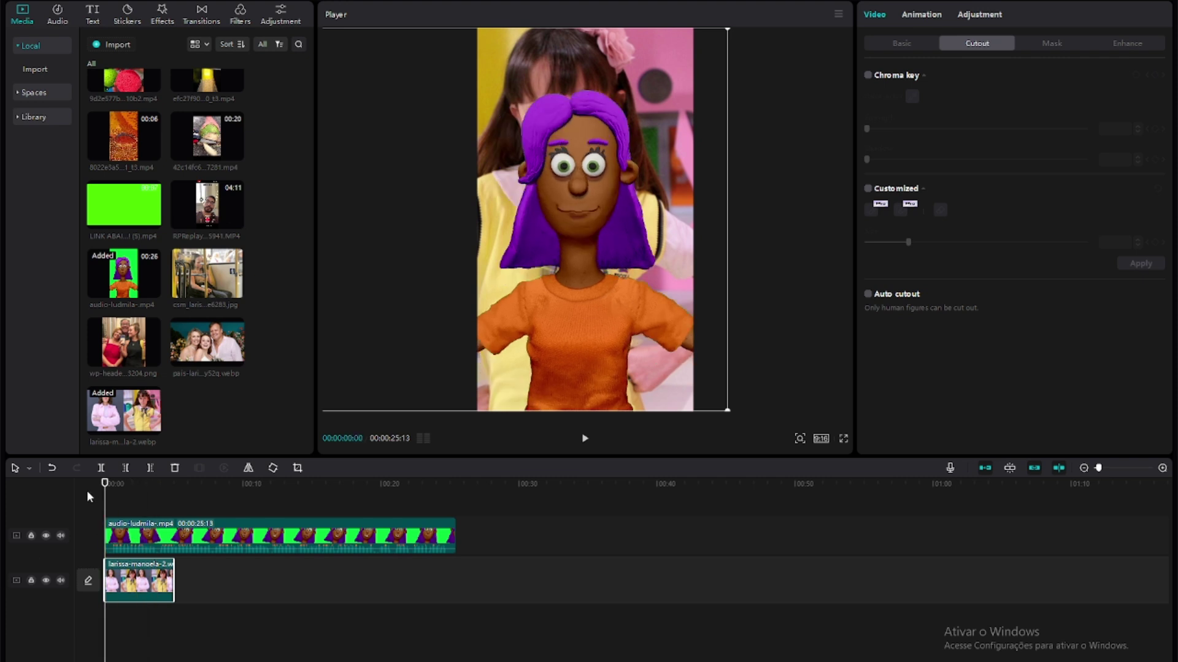
{"action": "key", "text": "space"}
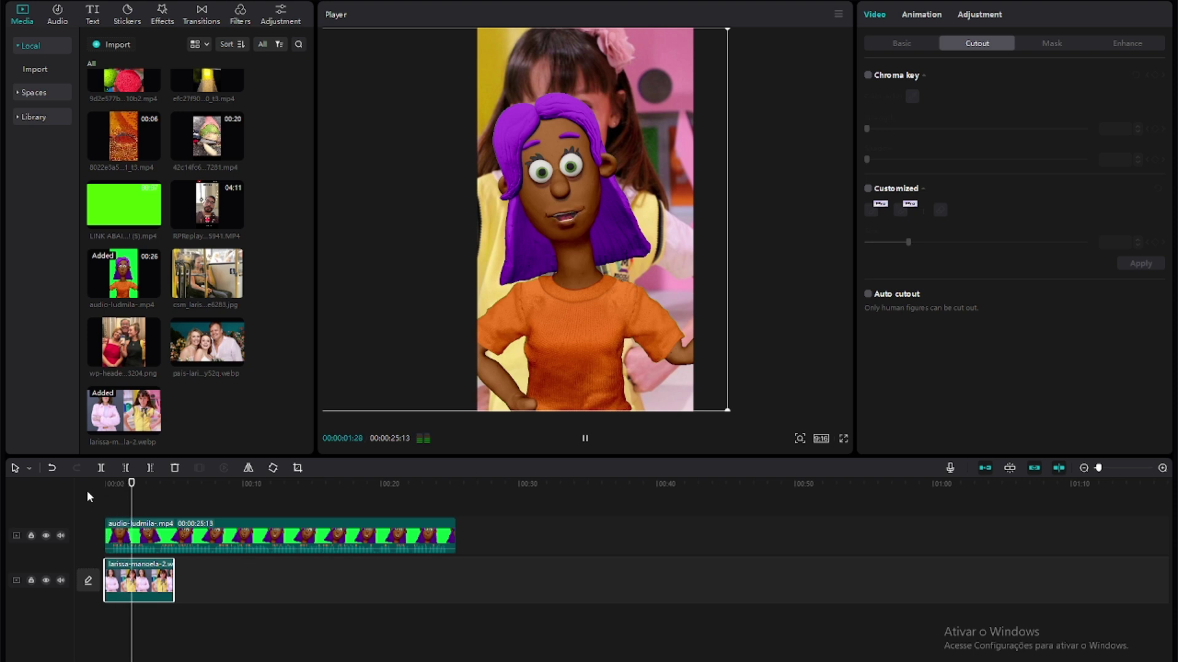
{"action": "key", "text": "space"}
{"action": "left_click", "coordinate": [175, 540]}
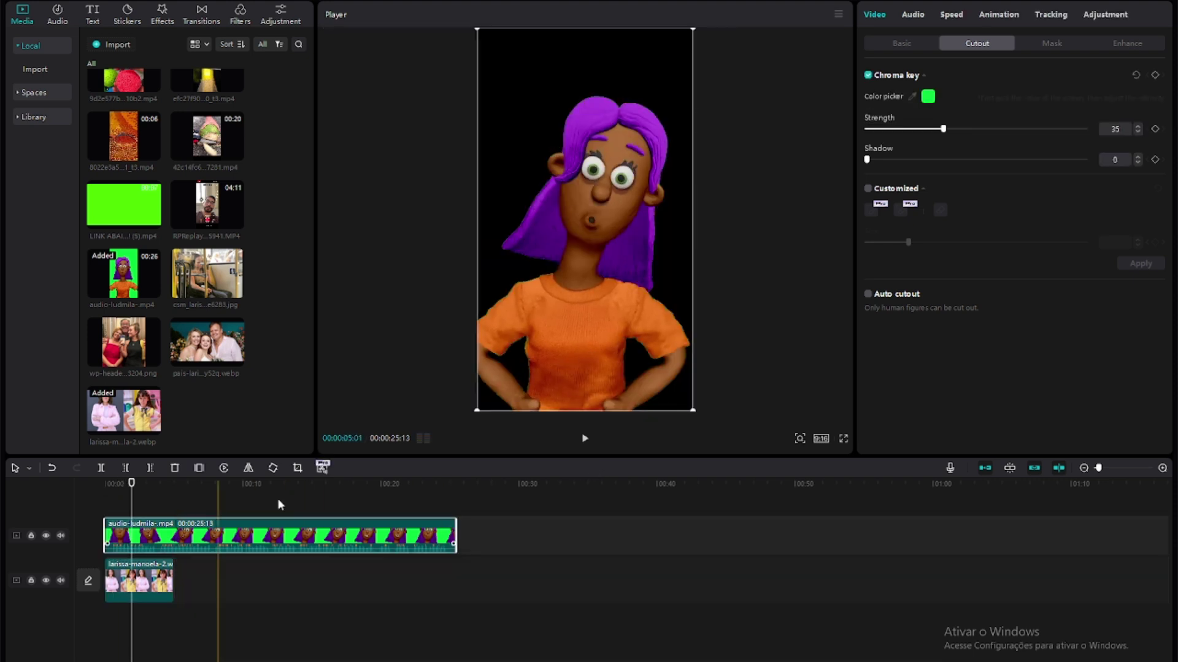
{"action": "left_click_drag", "start_coordinate": [578, 204], "coordinate": [586, 285]}
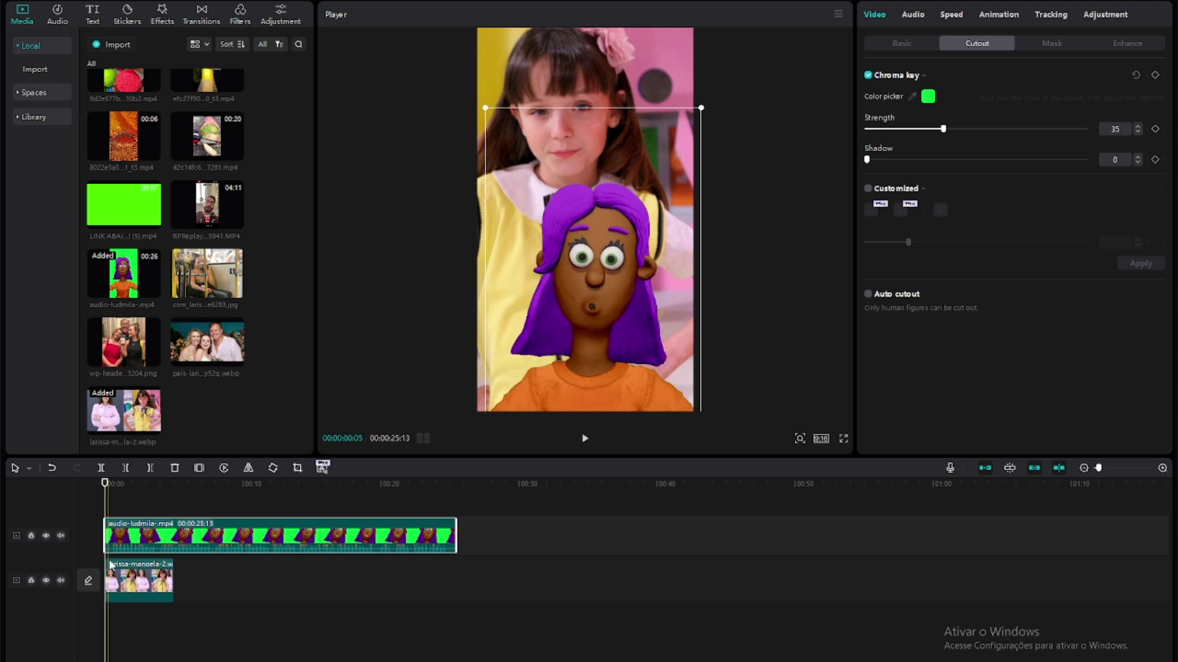
Step: Play the opening narration and split the larissa-manoela-2 photo at about 00:00:02:25
{"action": "key", "text": "space"}
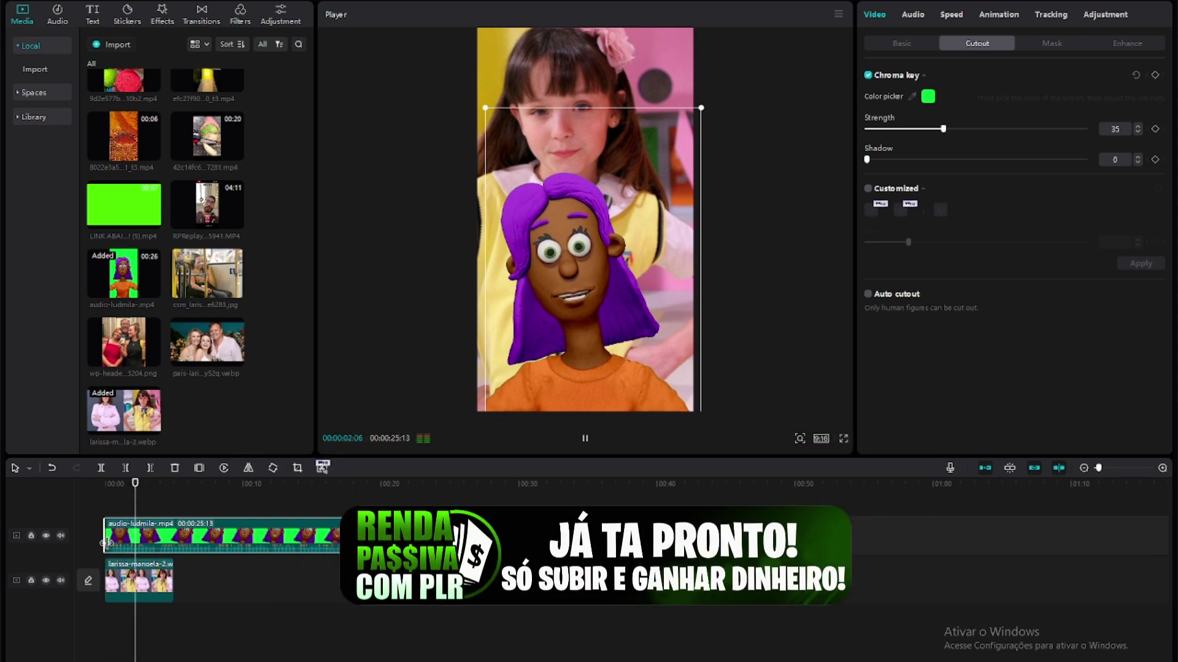
{"action": "key", "text": "space"}
{"action": "left_click", "coordinate": [138, 583]}
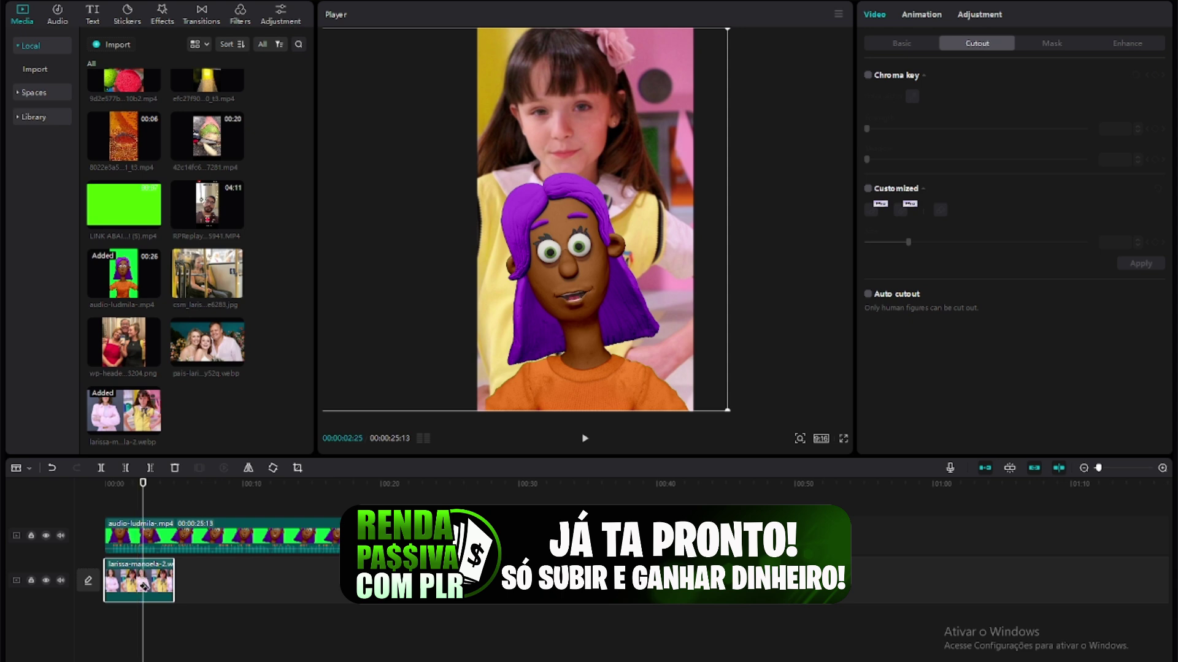
{"action": "key", "text": "ctrl+b"}
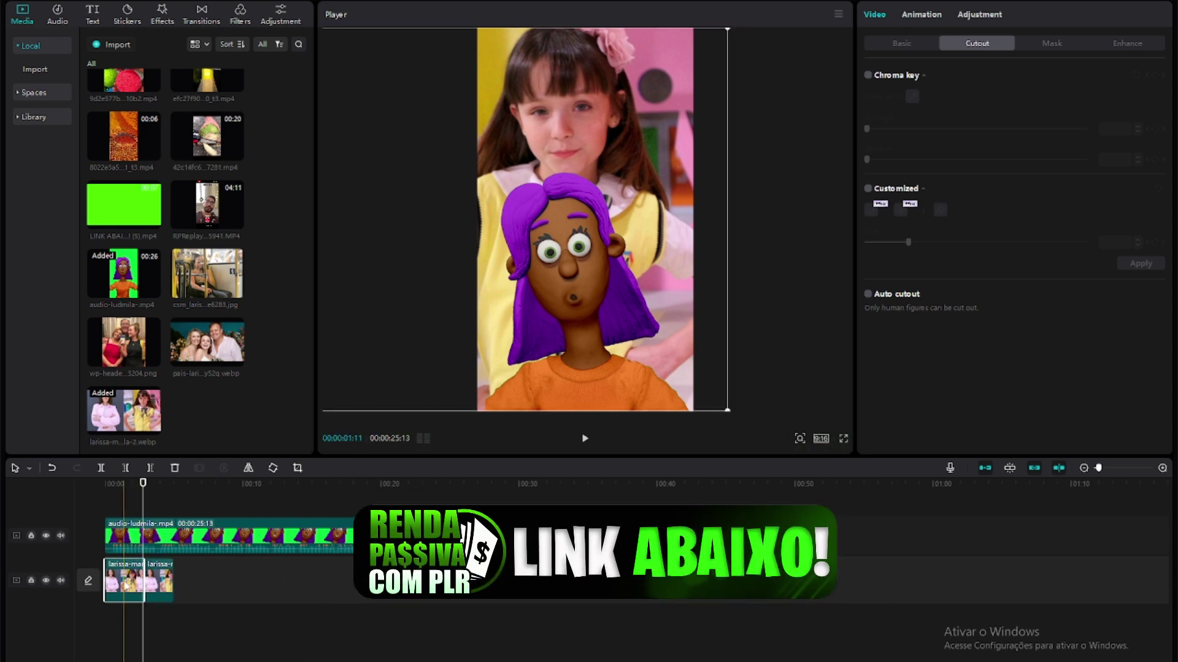
Step: Reposition the photo in the first larissa-manoela-2 segment to show the adult woman in the pink jacket
{"action": "left_click", "coordinate": [129, 502]}
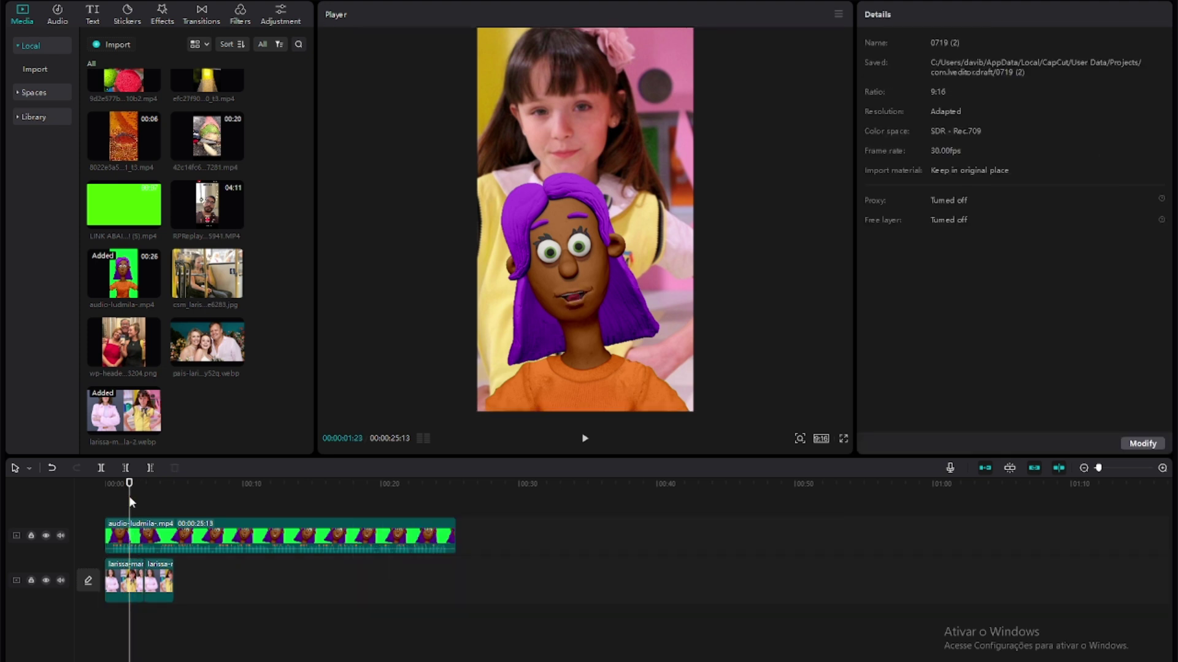
{"action": "key", "text": "space"}
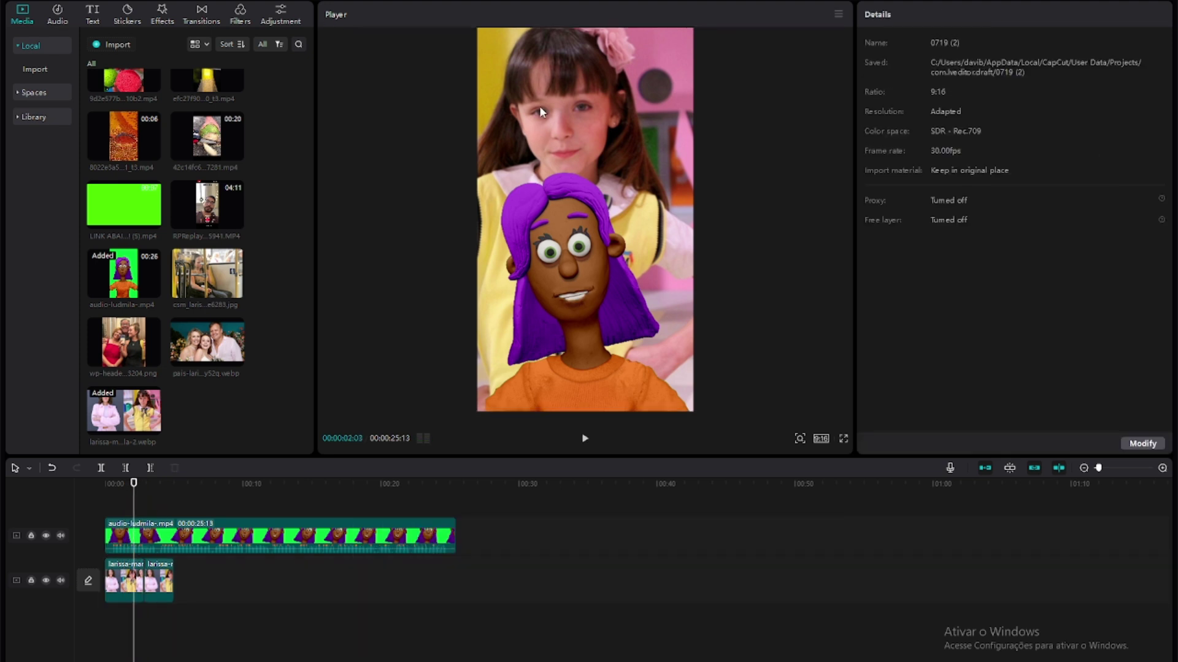
{"action": "left_click", "coordinate": [131, 578]}
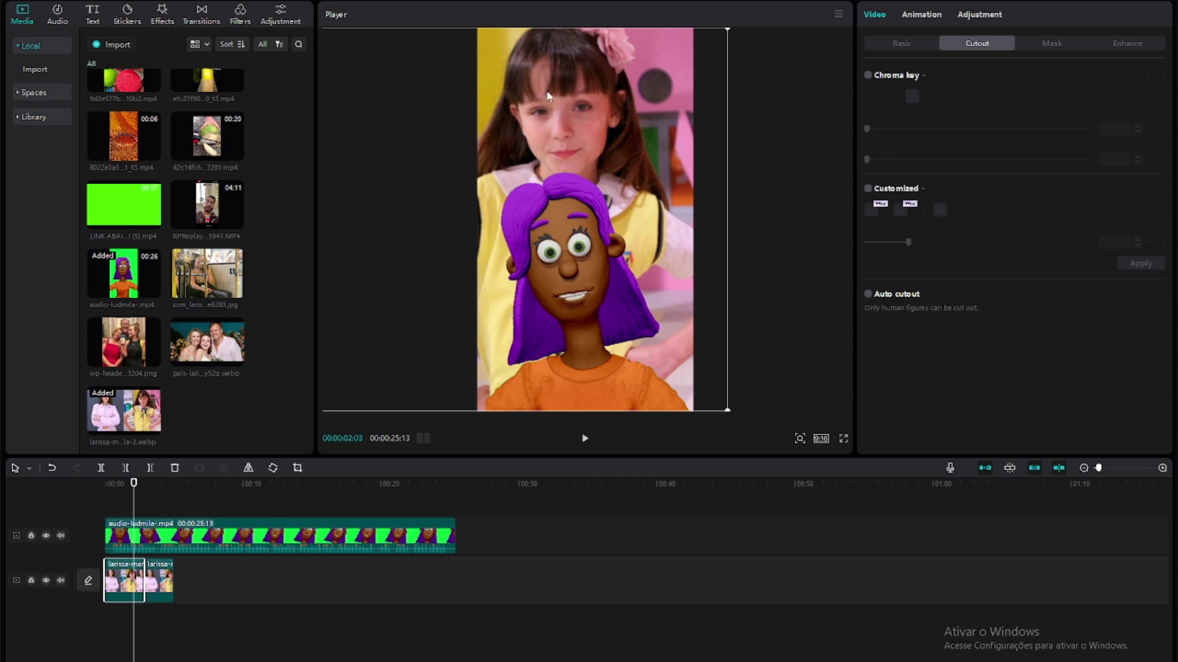
{"action": "left_click_drag", "start_coordinate": [548, 95], "coordinate": [917, 94]}
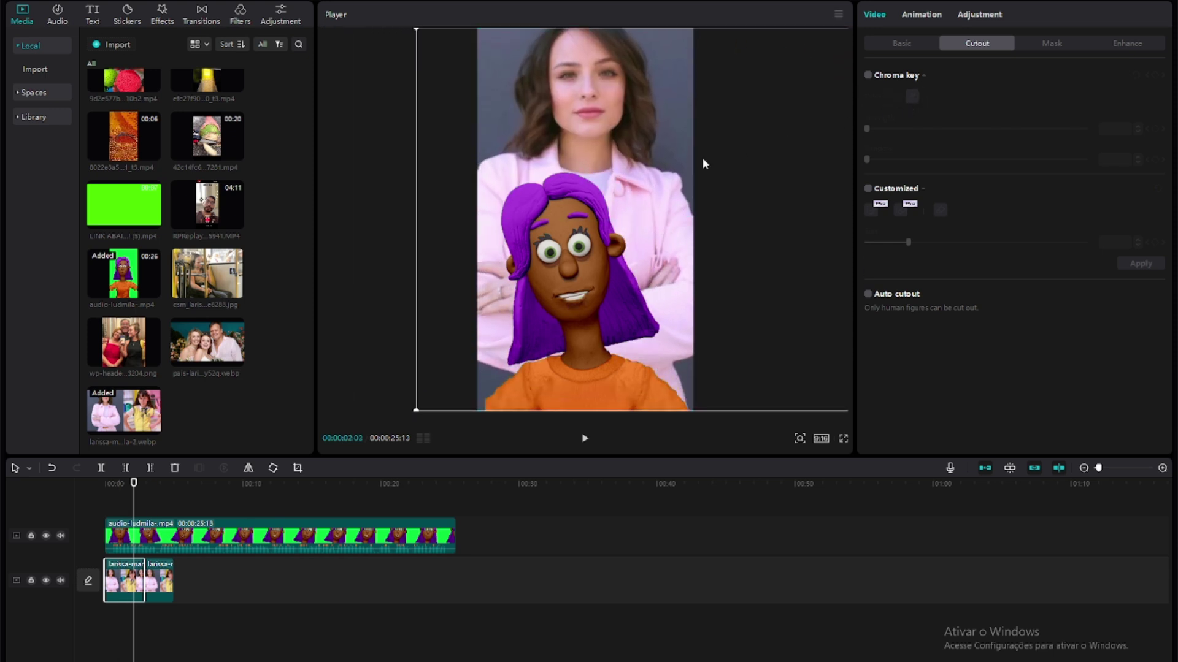
Step: Preview the photo change and add the wp-header family mirror selfie right after the second larissa-manoela-2 segment
{"action": "left_click_drag", "start_coordinate": [184, 494], "coordinate": [100, 496]}
{"action": "key", "text": "space"}
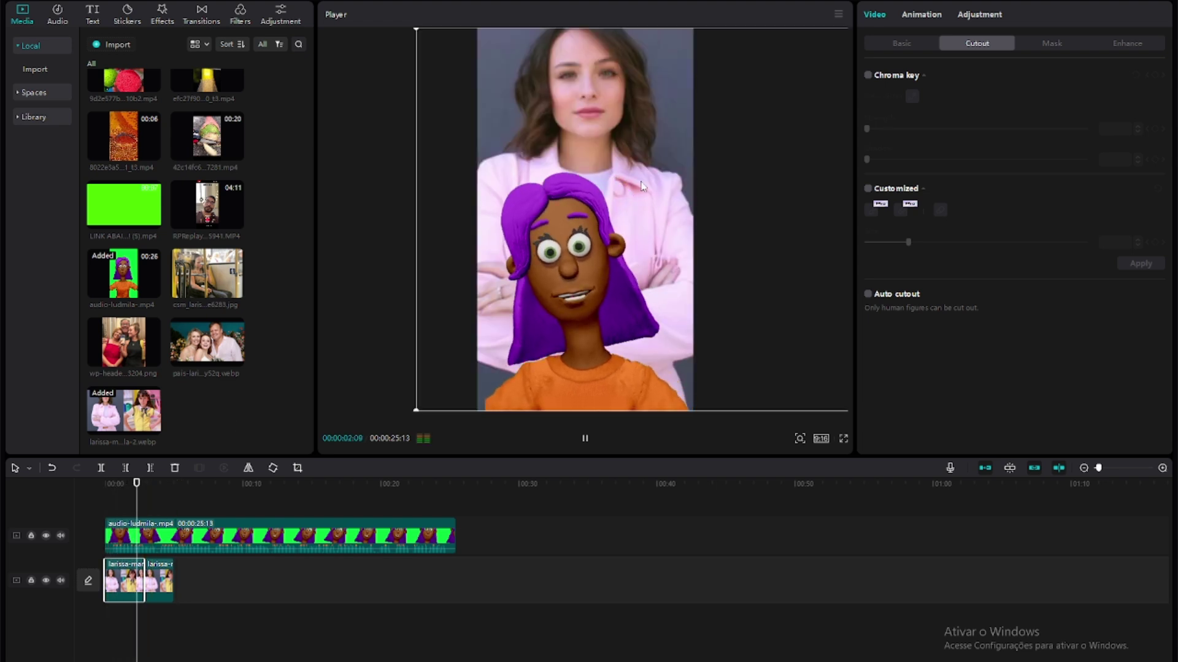
{"action": "key", "text": "space"}
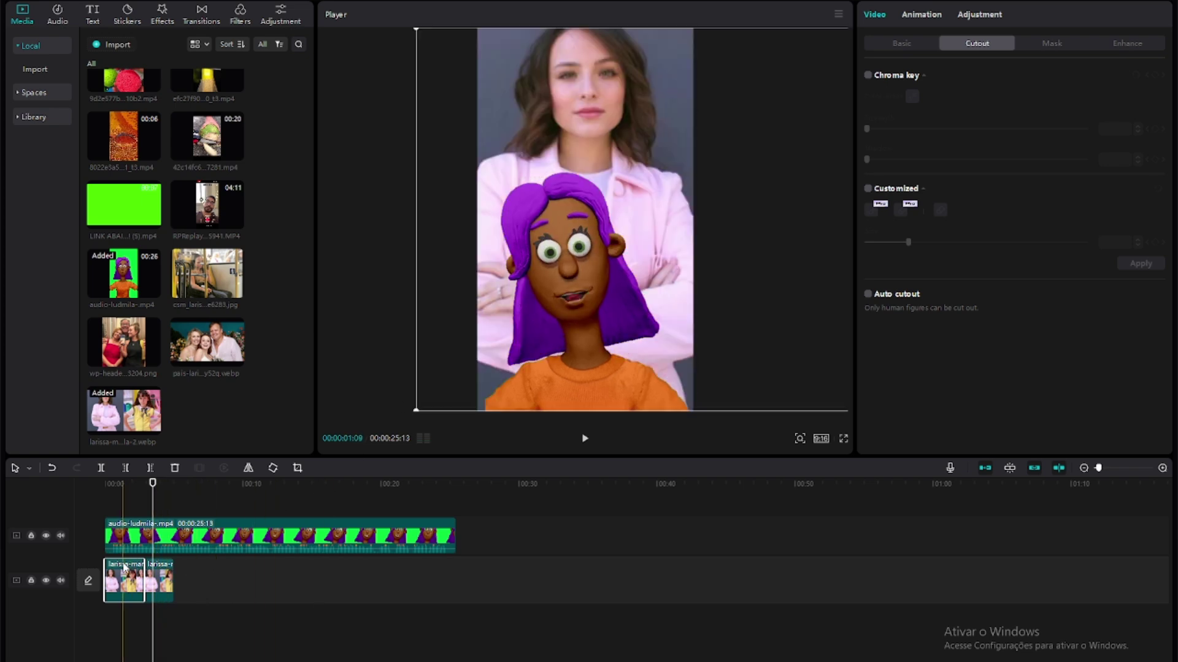
{"action": "key", "text": "space"}
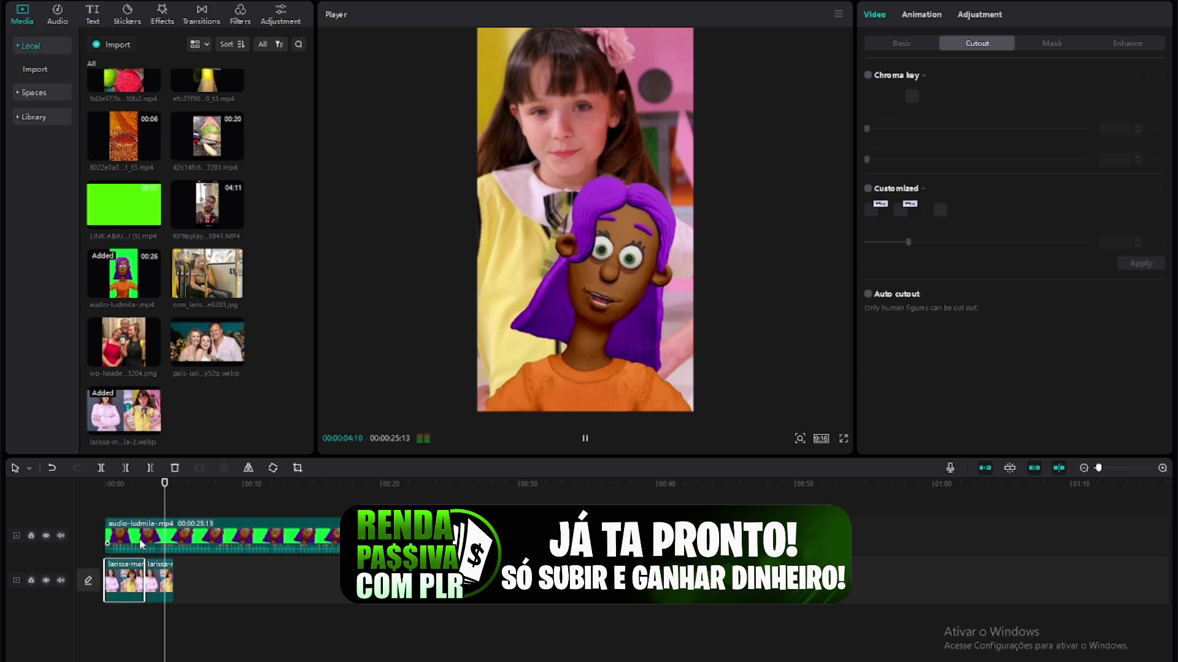
{"action": "left_click", "coordinate": [218, 347]}
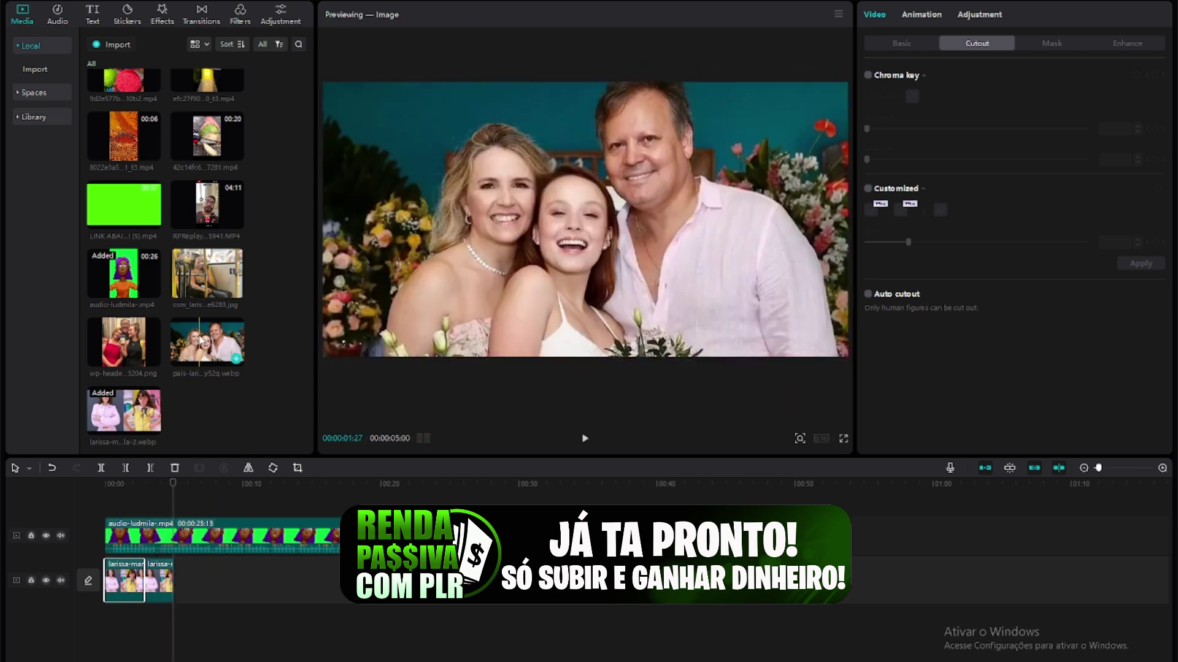
{"action": "left_click", "coordinate": [127, 337]}
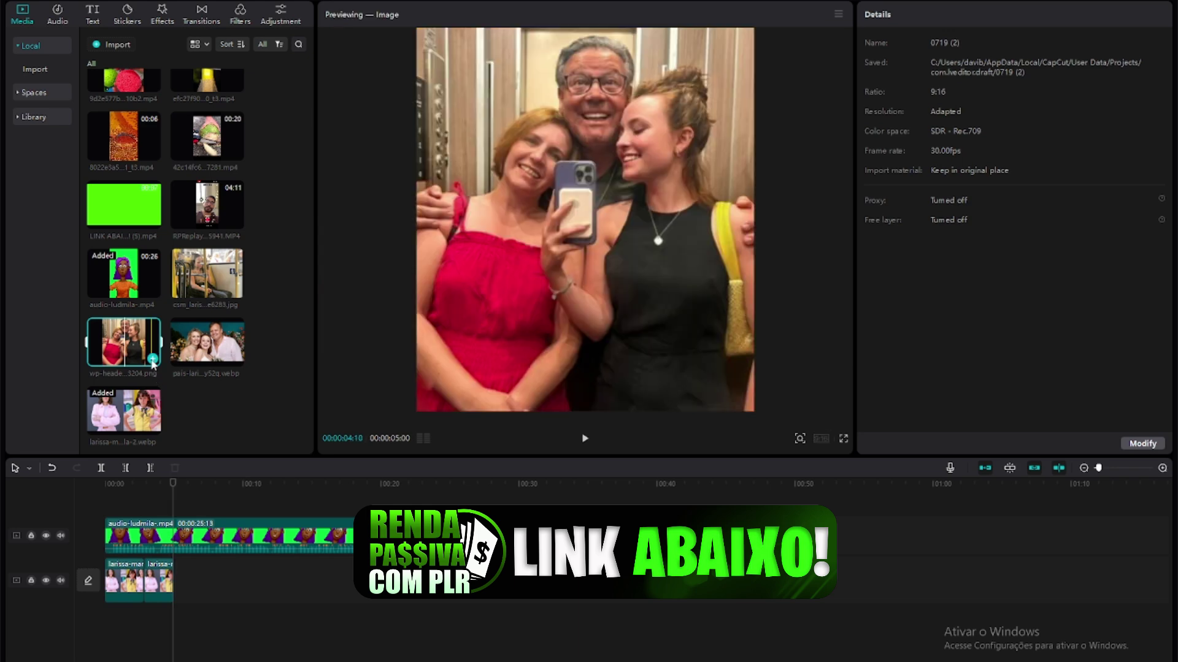
{"action": "left_click", "coordinate": [153, 360]}
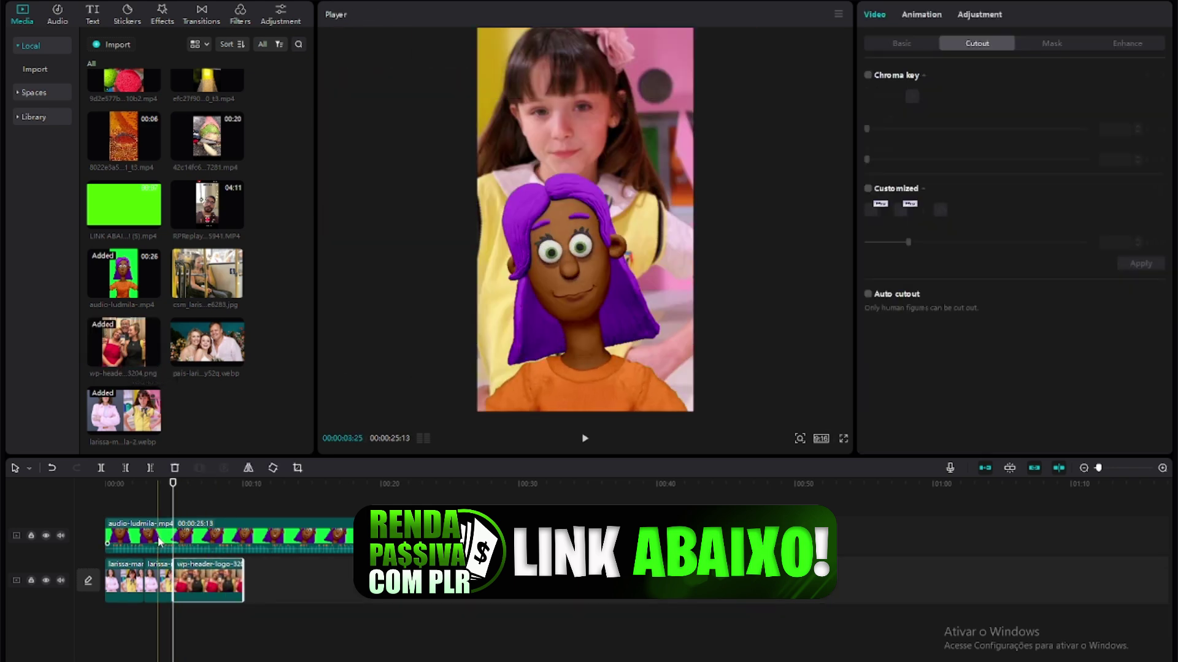
Step: Enlarge the family mirror selfie behind the character until it fills the height of the vertical frame
{"action": "left_click", "coordinate": [158, 540]}
{"action": "left_click", "coordinate": [160, 509]}
{"action": "key", "text": "space"}
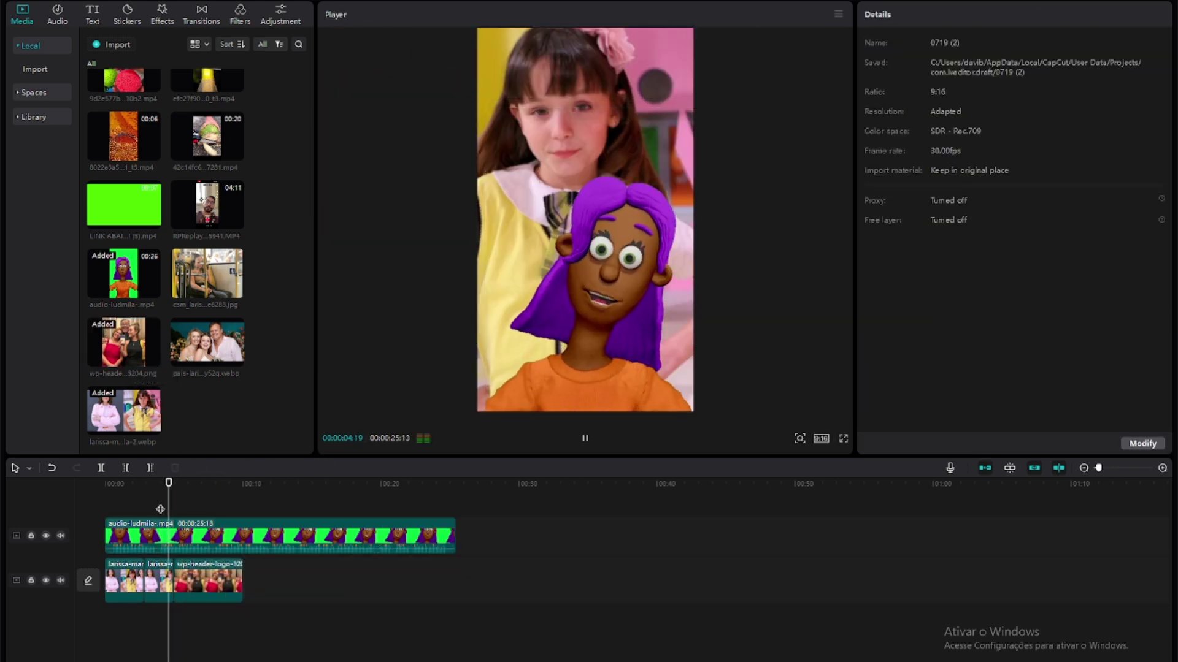
{"action": "key", "text": "space"}
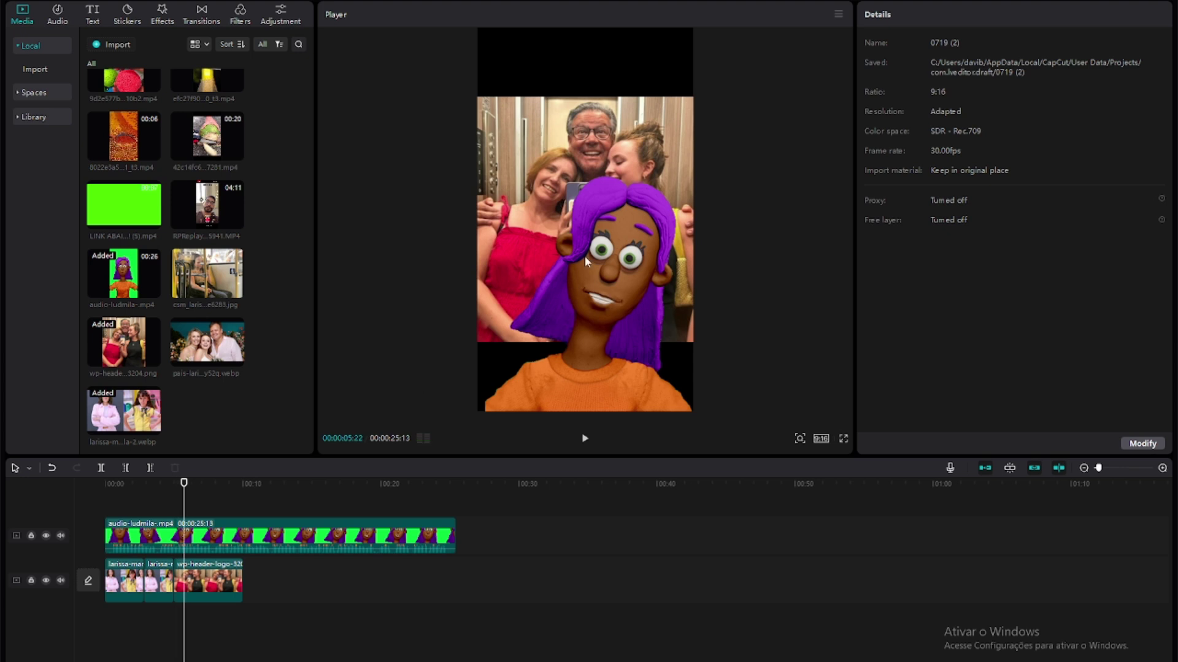
{"action": "left_click", "coordinate": [211, 583]}
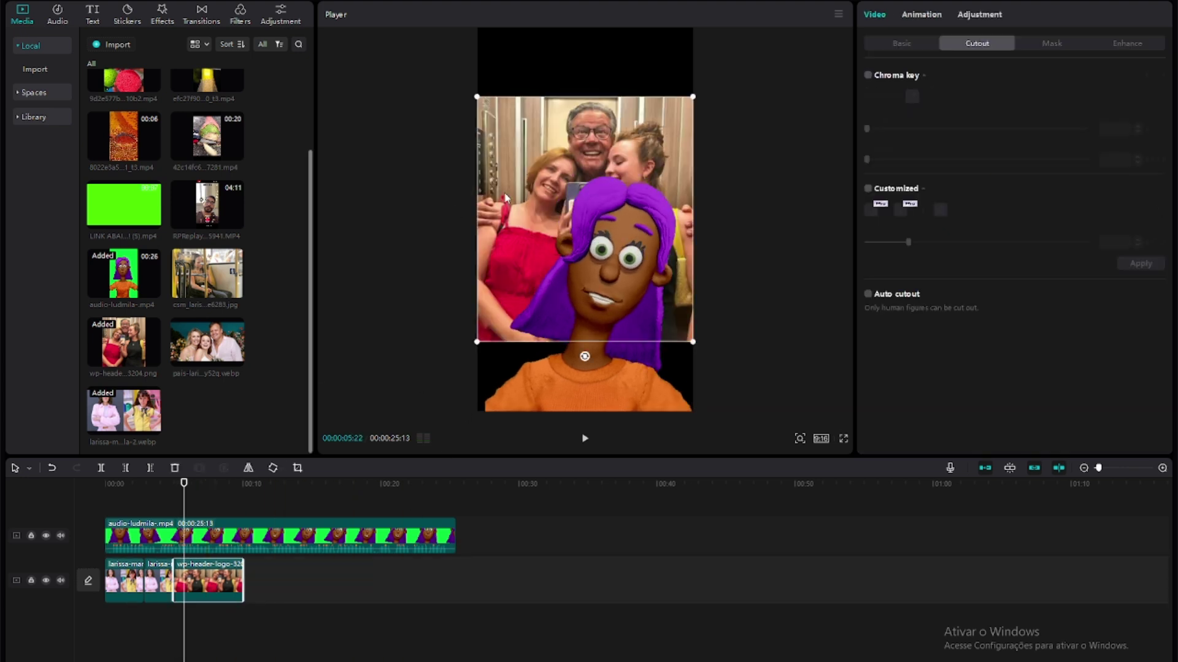
{"action": "left_click", "coordinate": [534, 170]}
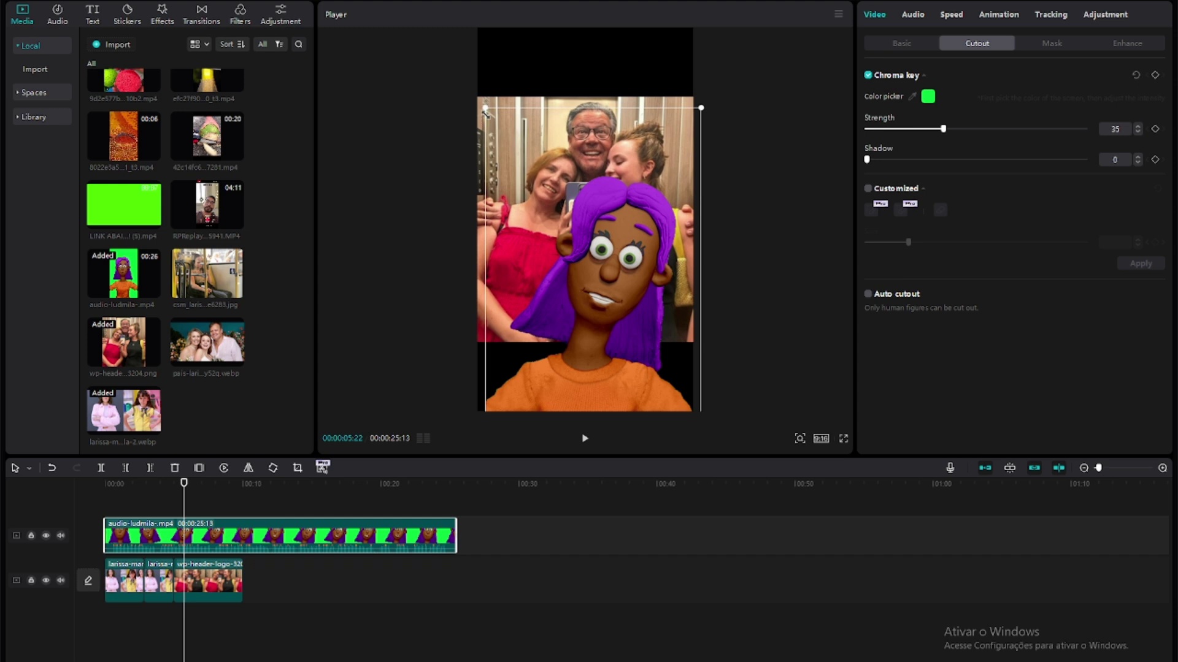
{"action": "left_click", "coordinate": [484, 105]}
{"action": "left_click_drag", "start_coordinate": [478, 98], "coordinate": [360, 25]}
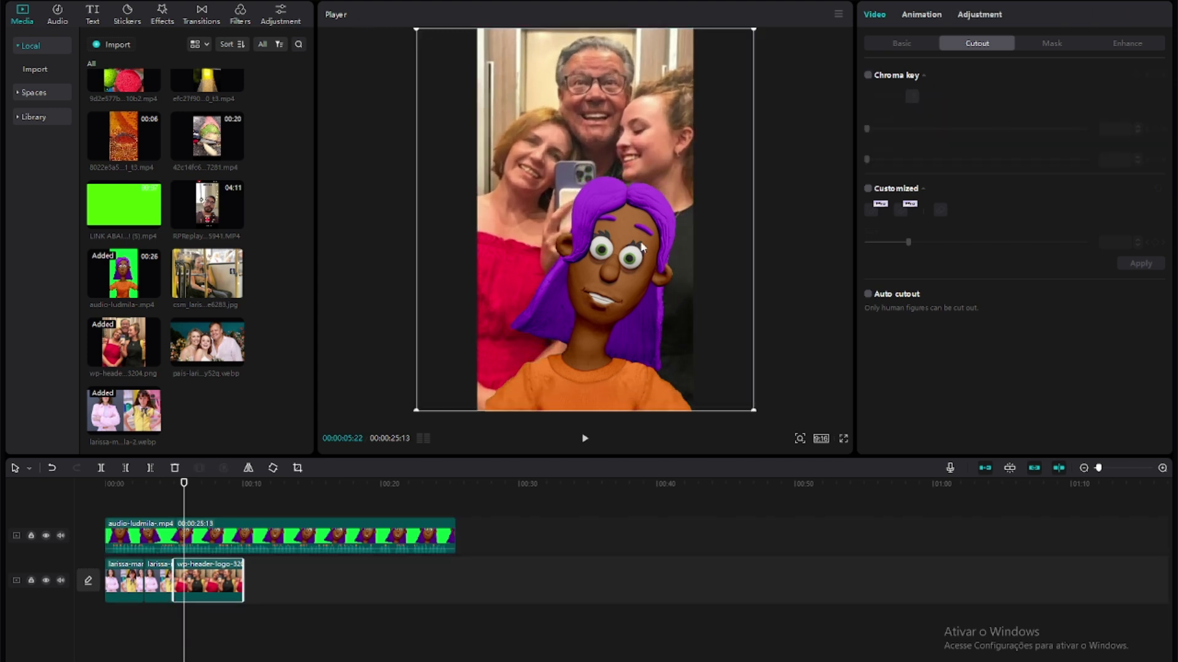
Step: Play the narration from the start and trim the end of the family mirror selfie to about 00:00:06:28
{"action": "left_click", "coordinate": [98, 509]}
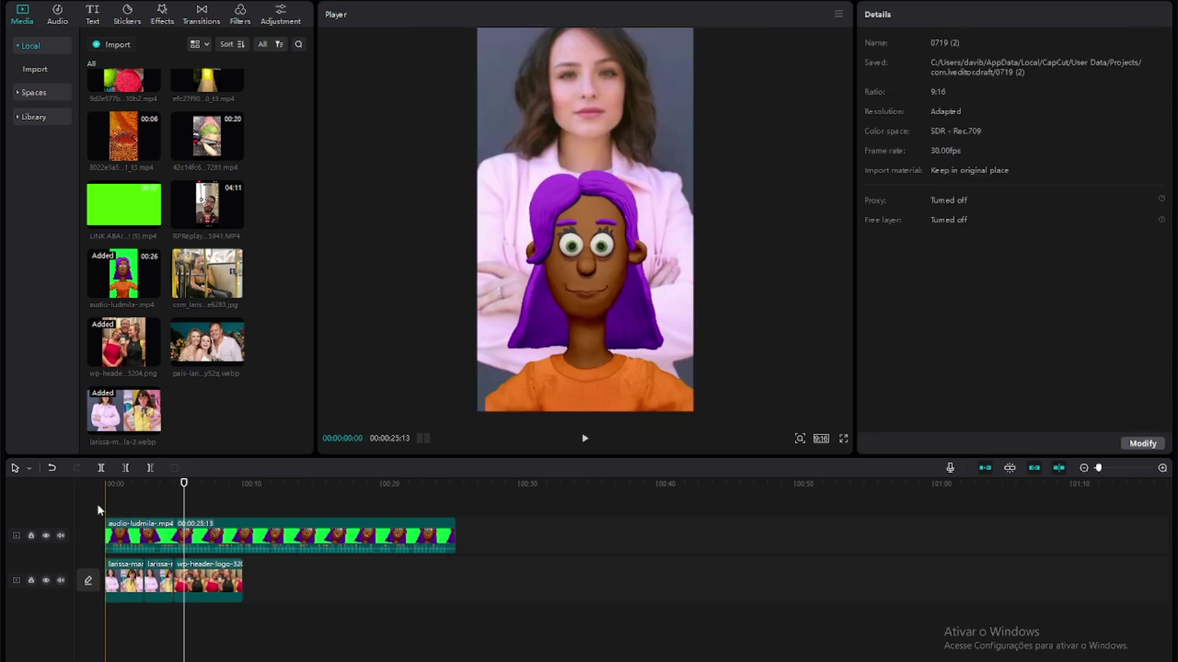
{"action": "key", "text": "space"}
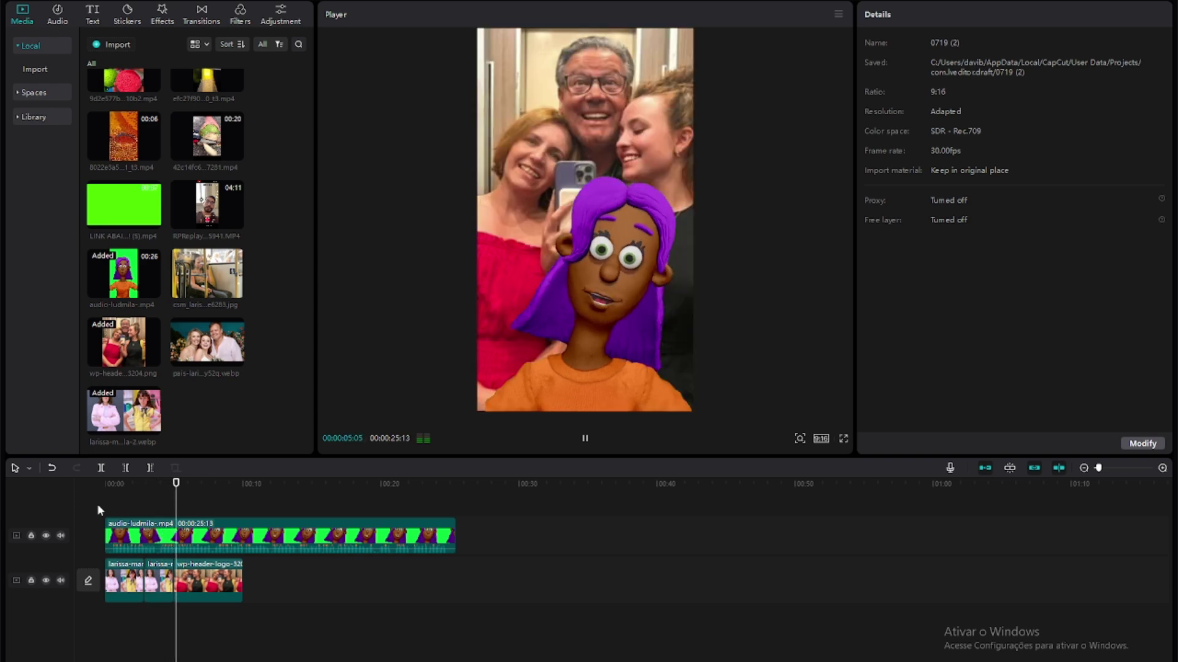
{"action": "key", "text": "space"}
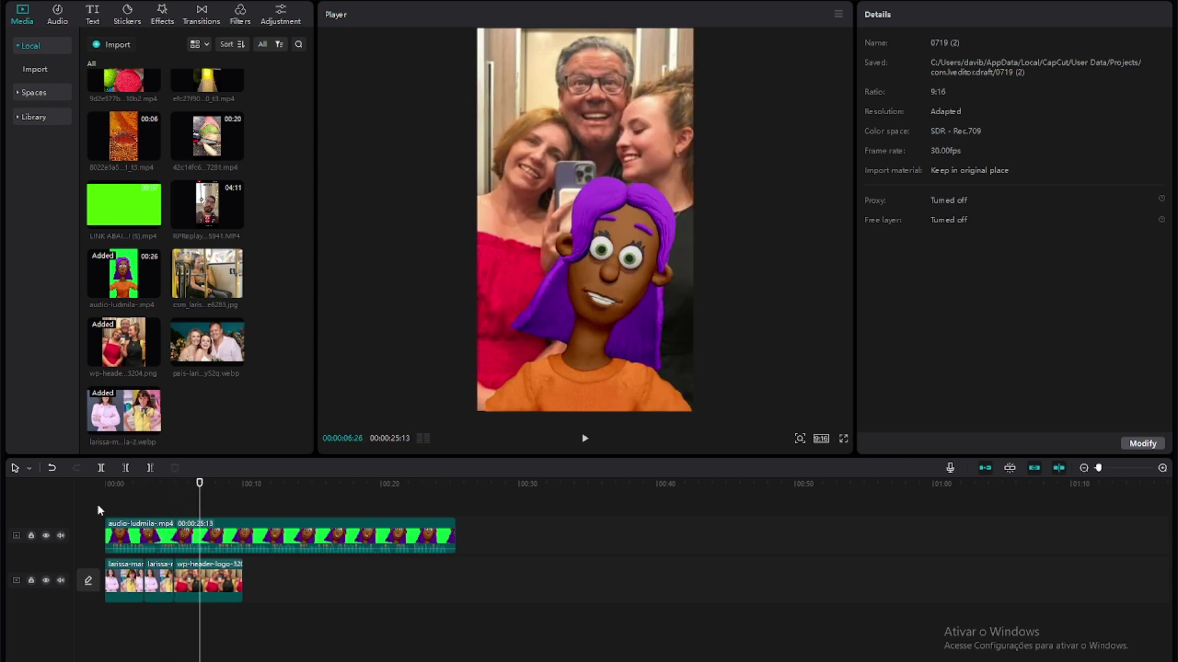
{"action": "left_click", "coordinate": [238, 581]}
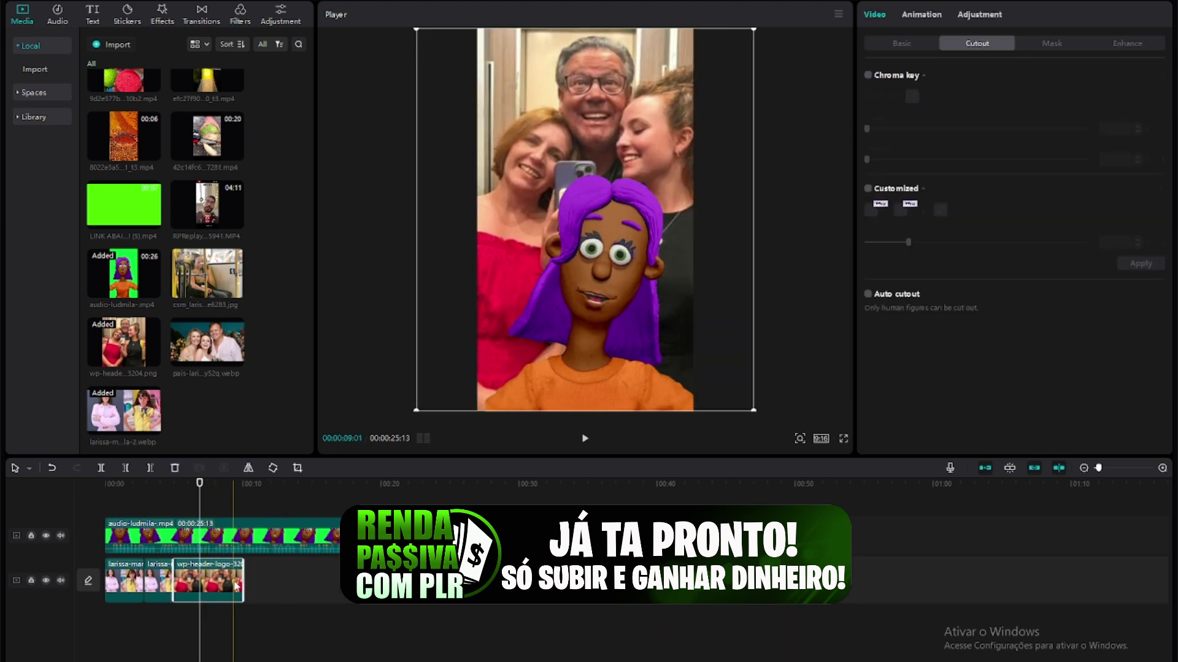
{"action": "left_click_drag", "start_coordinate": [243, 581], "coordinate": [203, 585]}
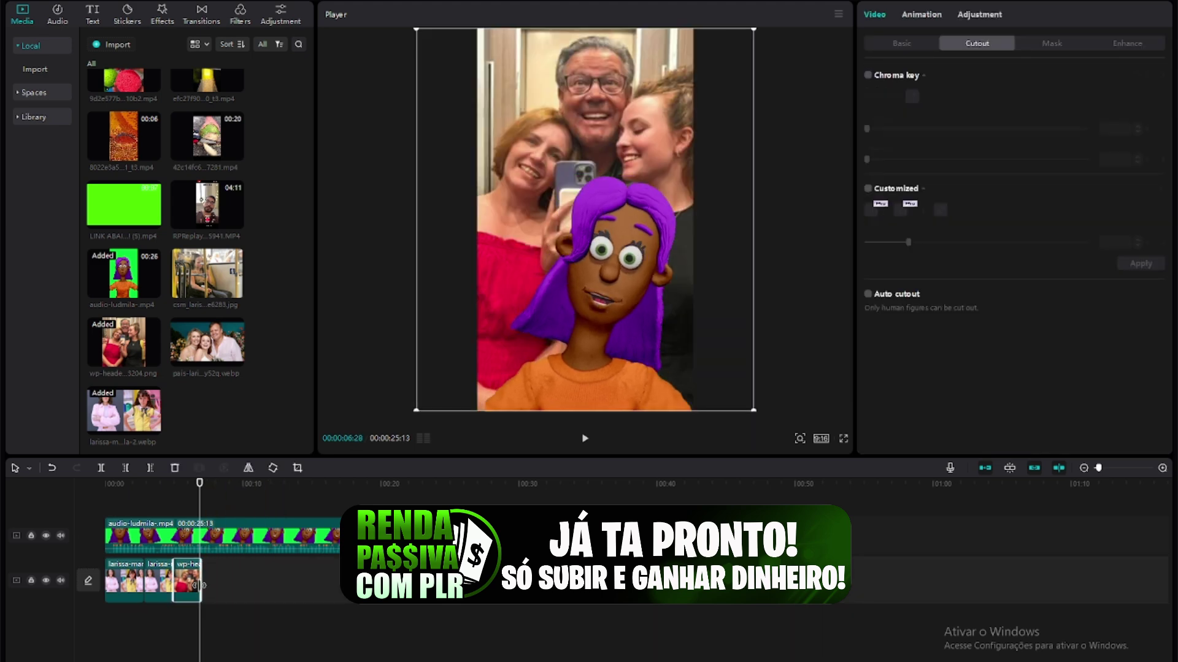
Step: Add the pais-larissa photo of the parents right after the mirror selfie and enlarge it until it fills the vertical frame
{"action": "left_click", "coordinate": [233, 362]}
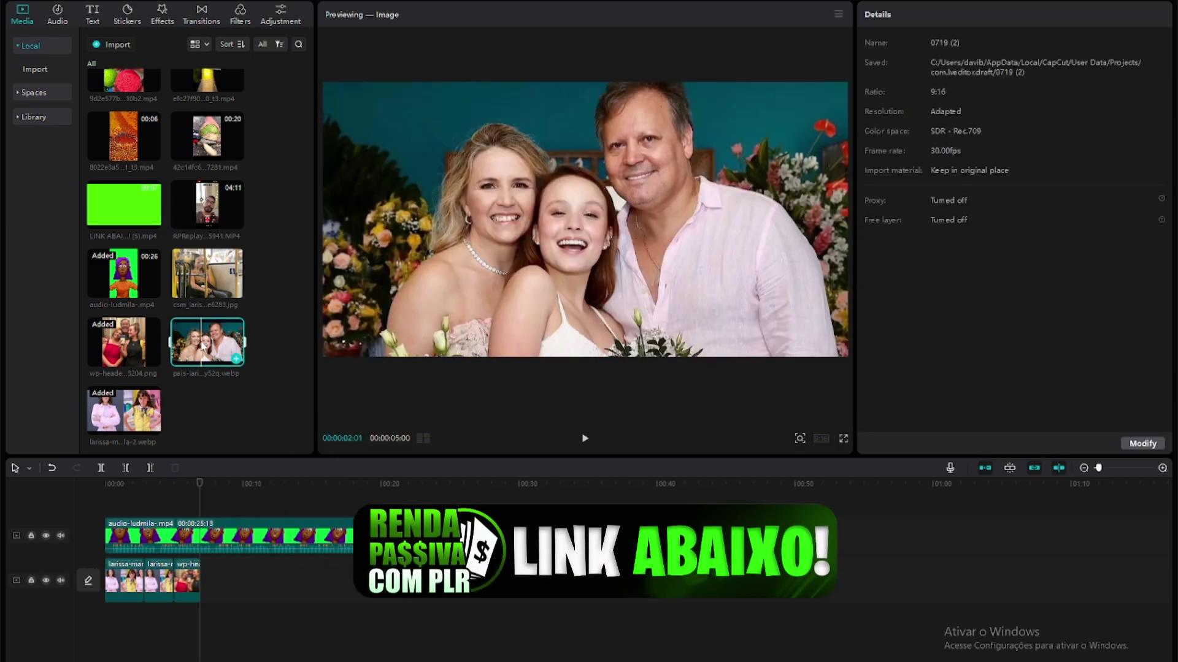
{"action": "left_click", "coordinate": [235, 359]}
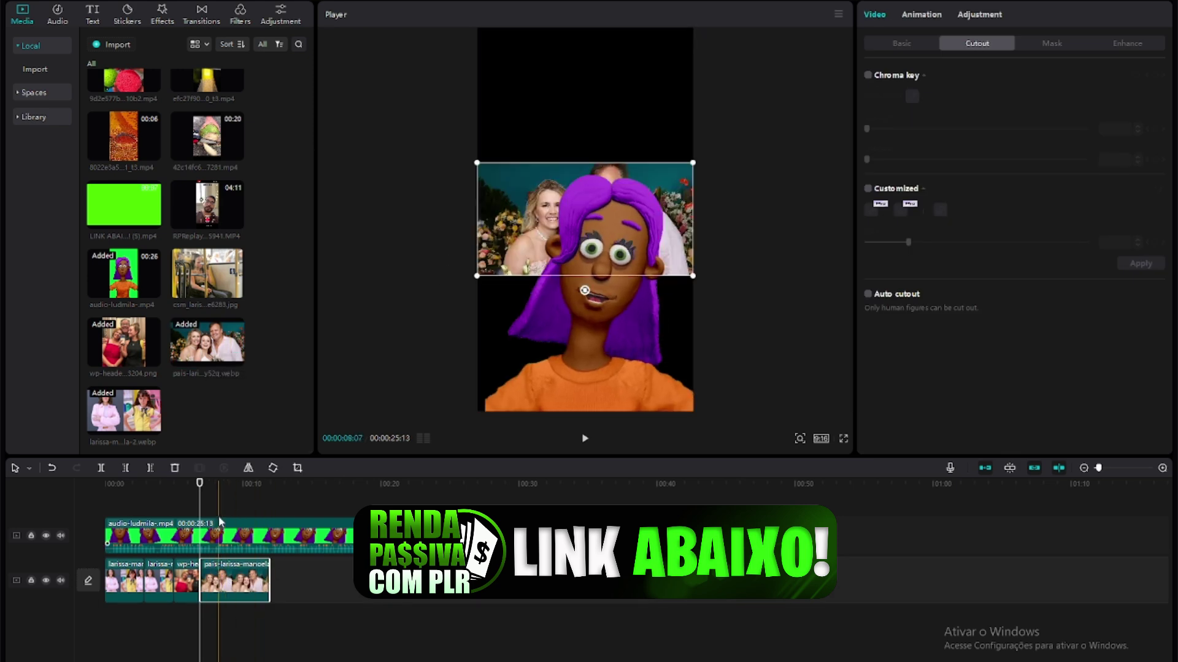
{"action": "left_click", "coordinate": [212, 613]}
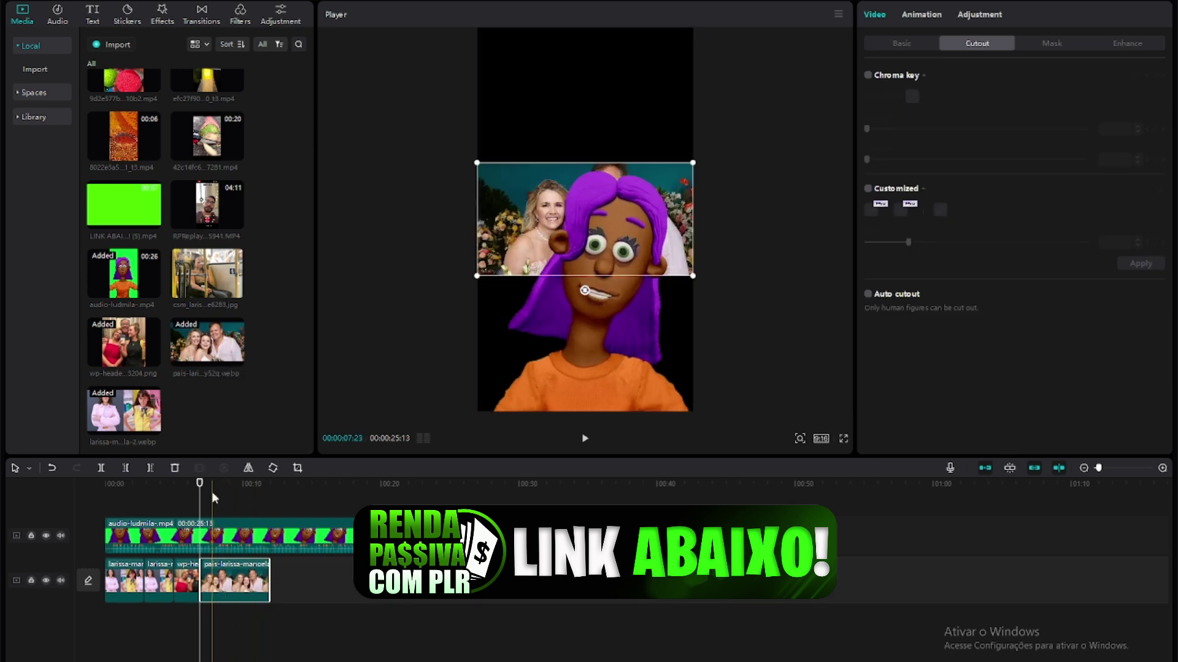
{"action": "left_click", "coordinate": [238, 592]}
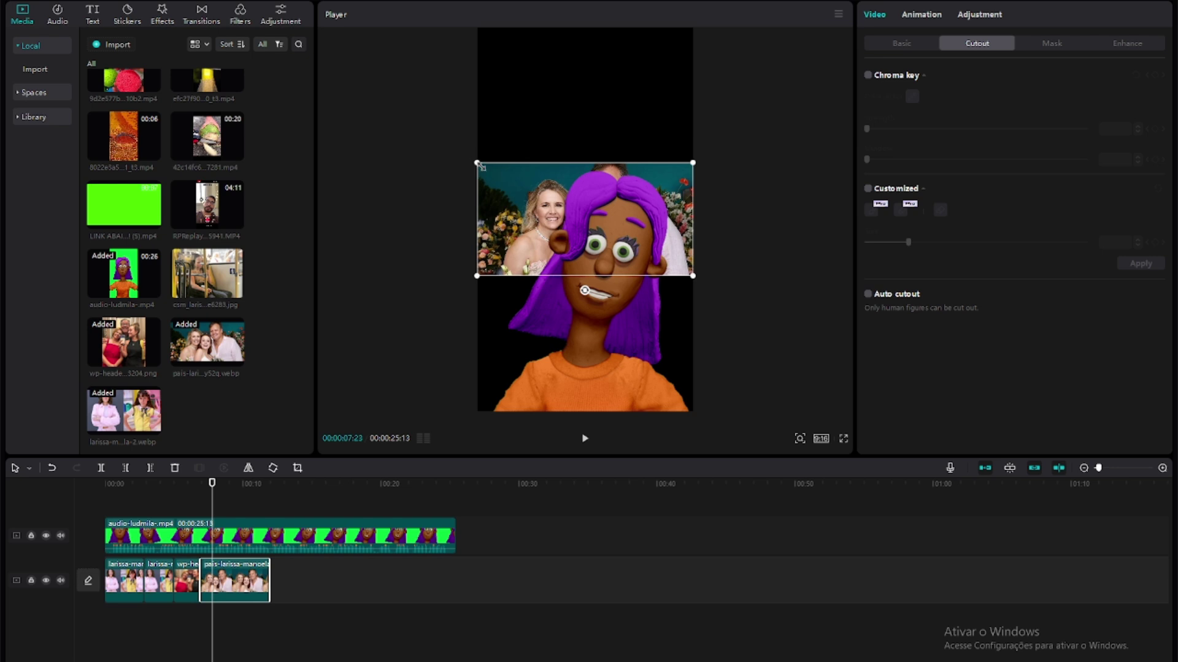
{"action": "left_click_drag", "start_coordinate": [480, 164], "coordinate": [78, 22]}
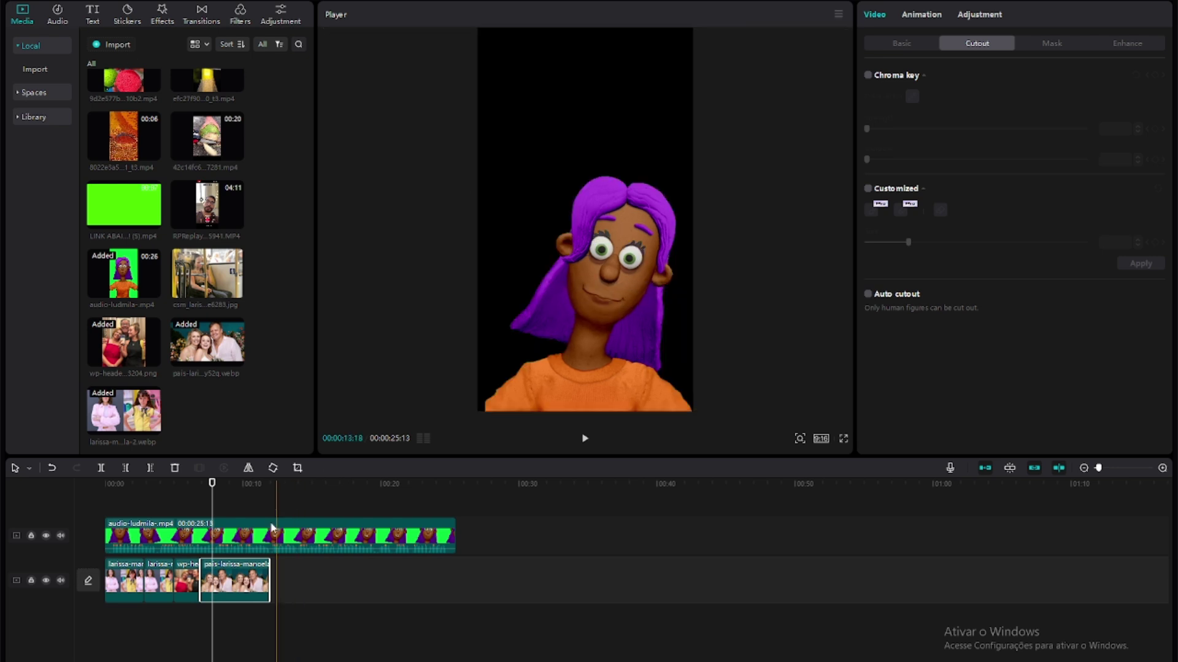
Step: Trim the parents photo to end at about 00:00:09:03 in the narration and add the csm_larissa bus photo right after it
{"action": "key", "text": "space"}
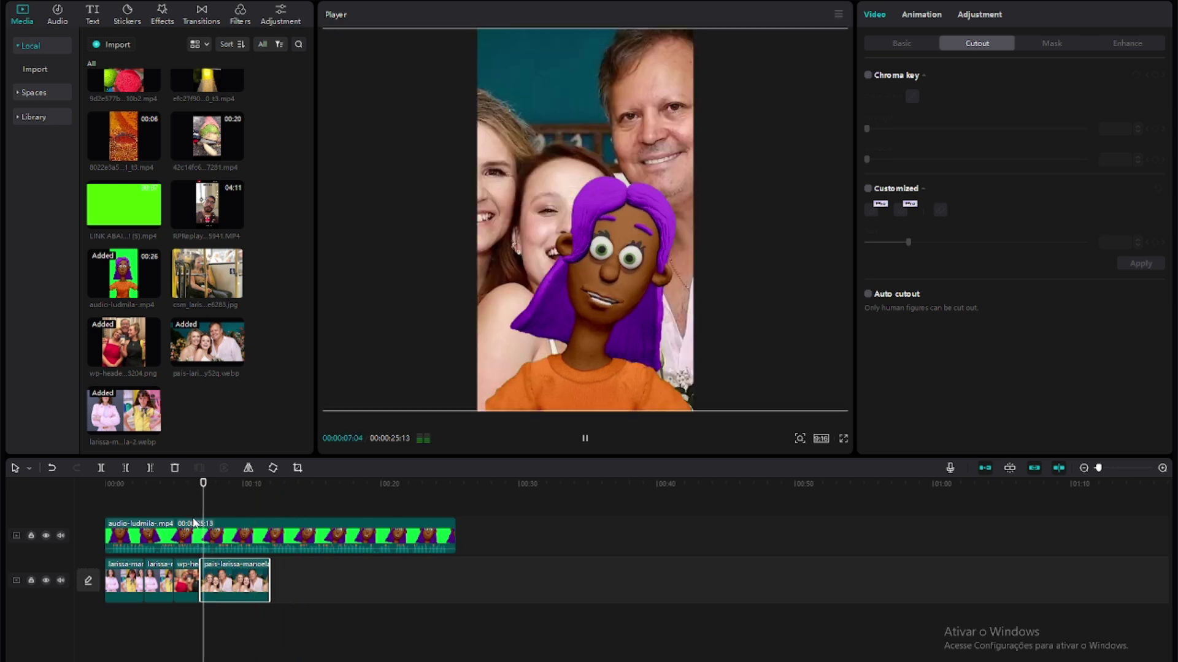
{"action": "left_click_drag", "start_coordinate": [269, 580], "coordinate": [229, 577]}
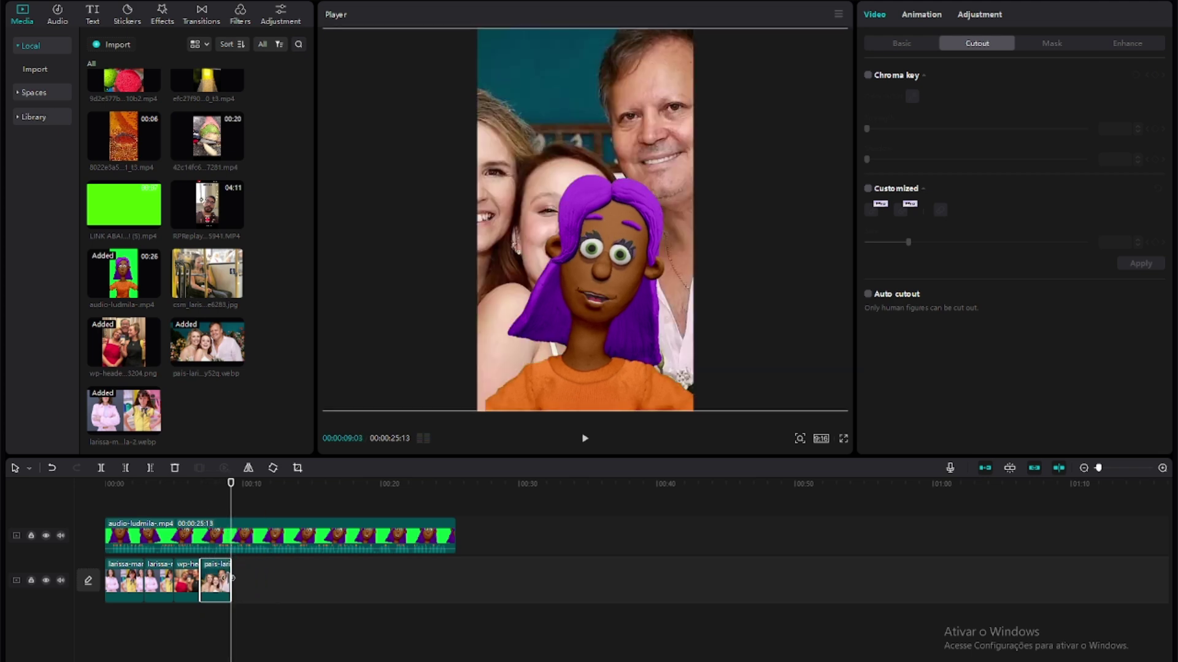
{"action": "left_click", "coordinate": [235, 290]}
{"action": "left_click", "coordinate": [237, 290]}
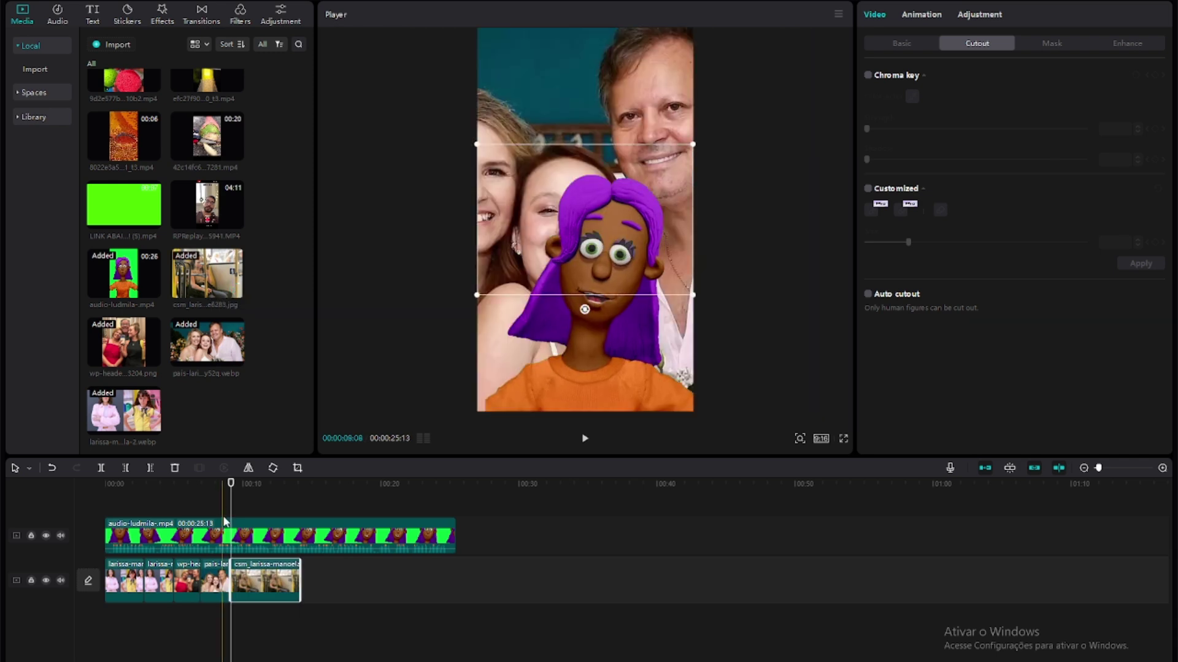
Step: Enlarge the bus photo behind the character until it fills the height of the vertical frame
{"action": "key", "text": "space"}
{"action": "key", "text": "space"}
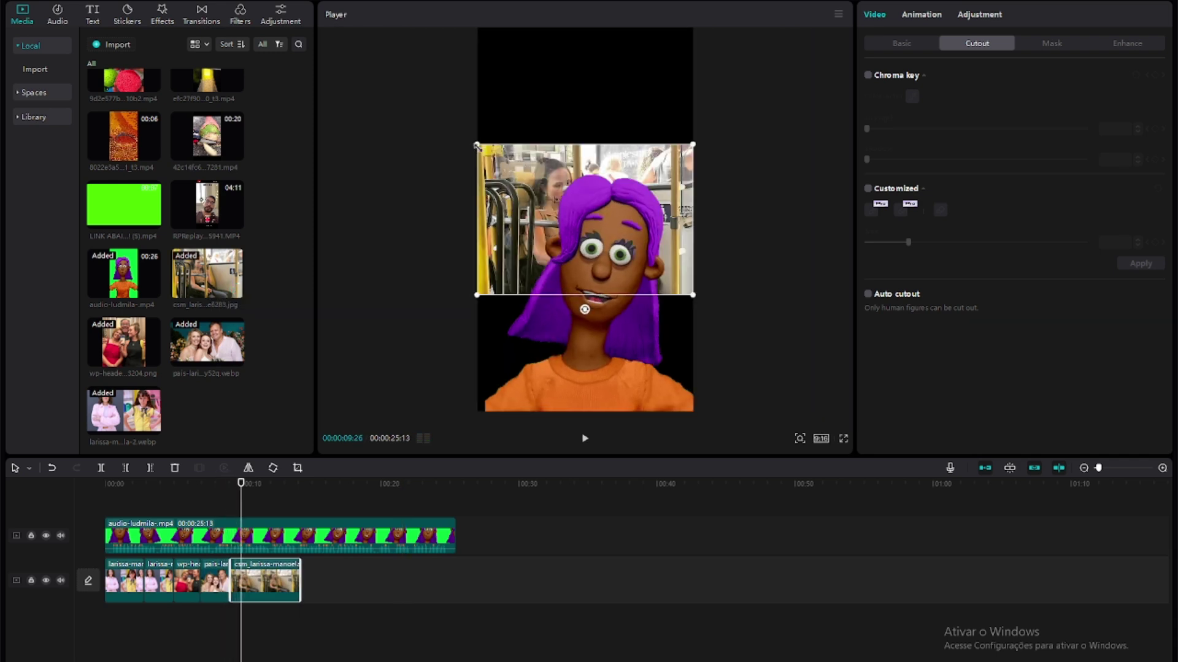
{"action": "left_click_drag", "start_coordinate": [476, 145], "coordinate": [216, 25]}
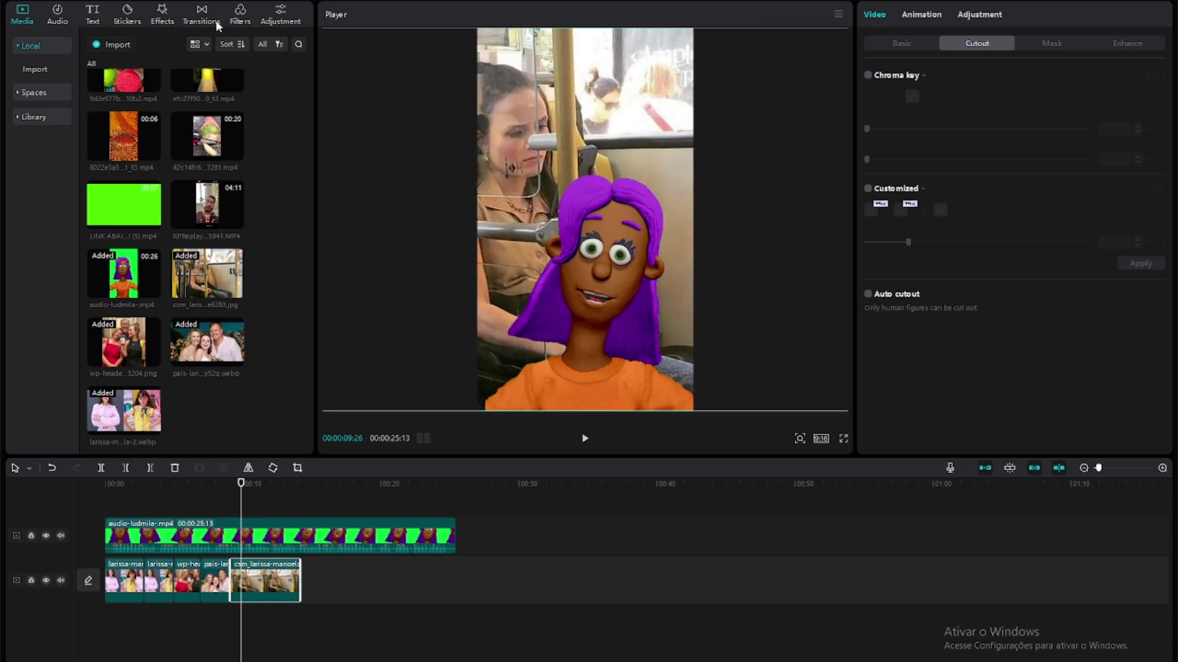
Step: Play the narration from the mirror selfie through the end of the bus photo to check the image changes
{"action": "left_click", "coordinate": [190, 508]}
{"action": "key", "text": "space"}
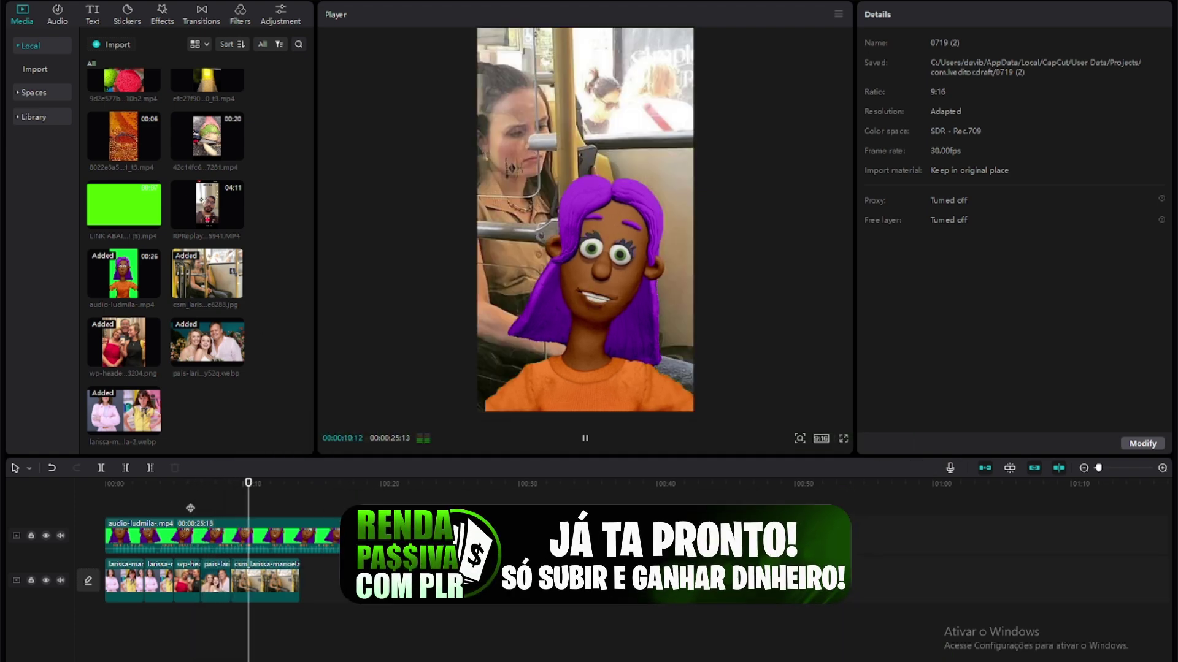
{"action": "key", "text": "space"}
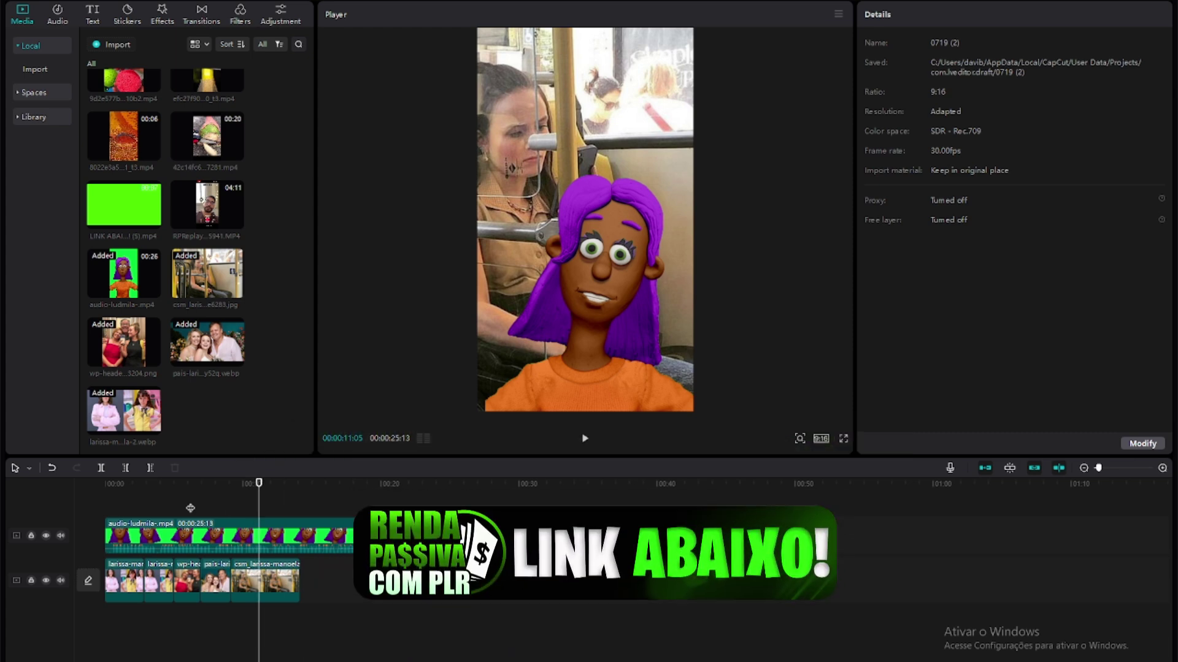
{"action": "key", "text": "space"}
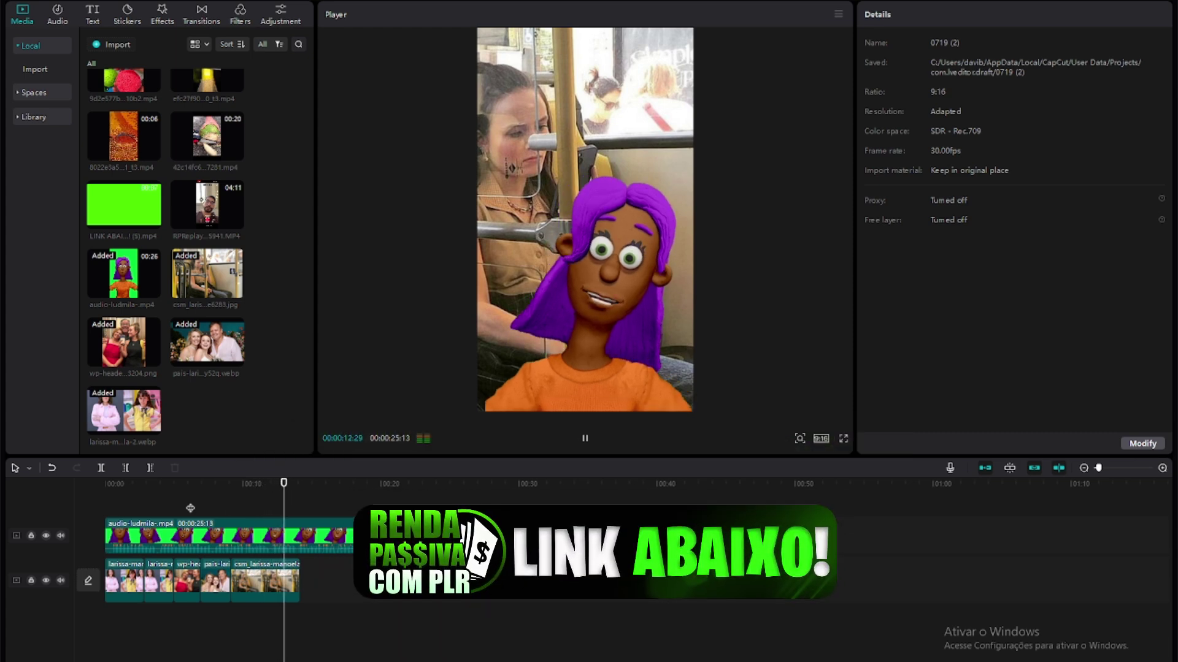
{"action": "key", "text": "space"}
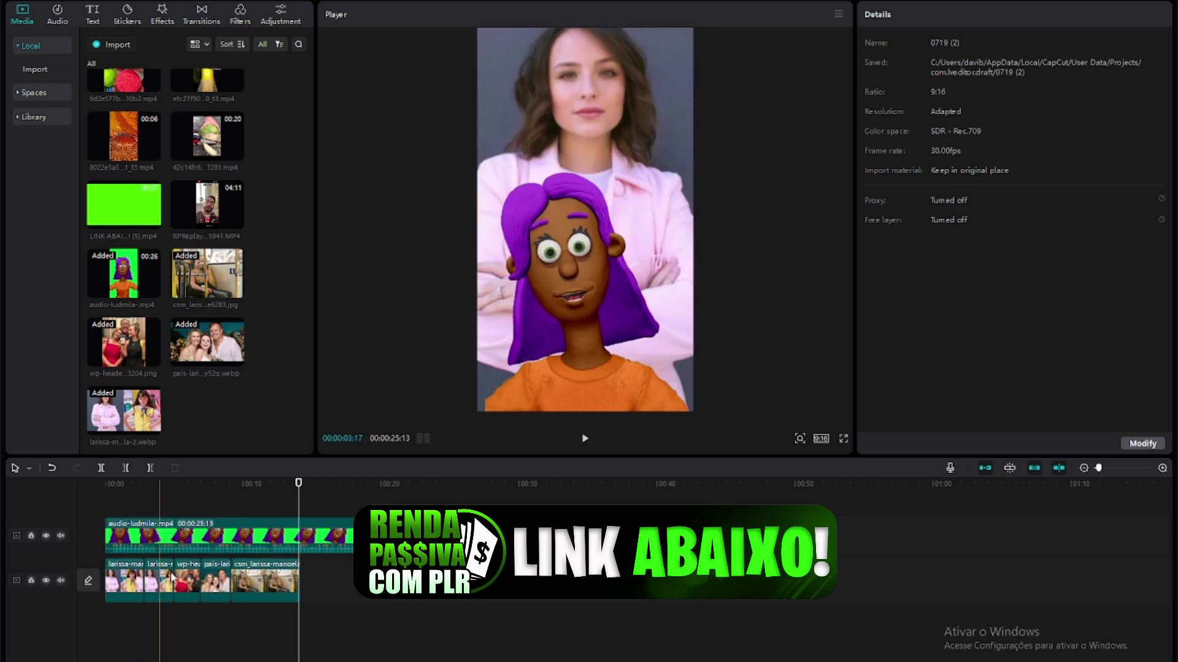
Step: Switch to the browser and search Google Images for "casos de familia"
{"action": "key", "text": "alt+Tab"}
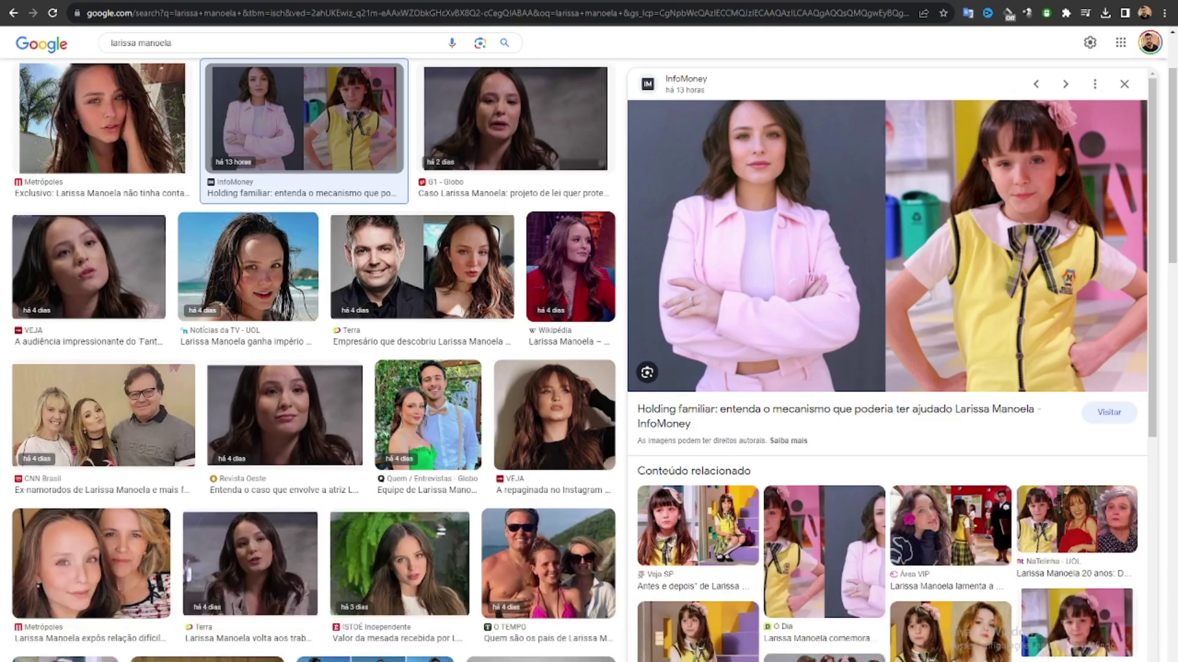
{"action": "left_click_drag", "start_coordinate": [173, 43], "coordinate": [52, 57]}
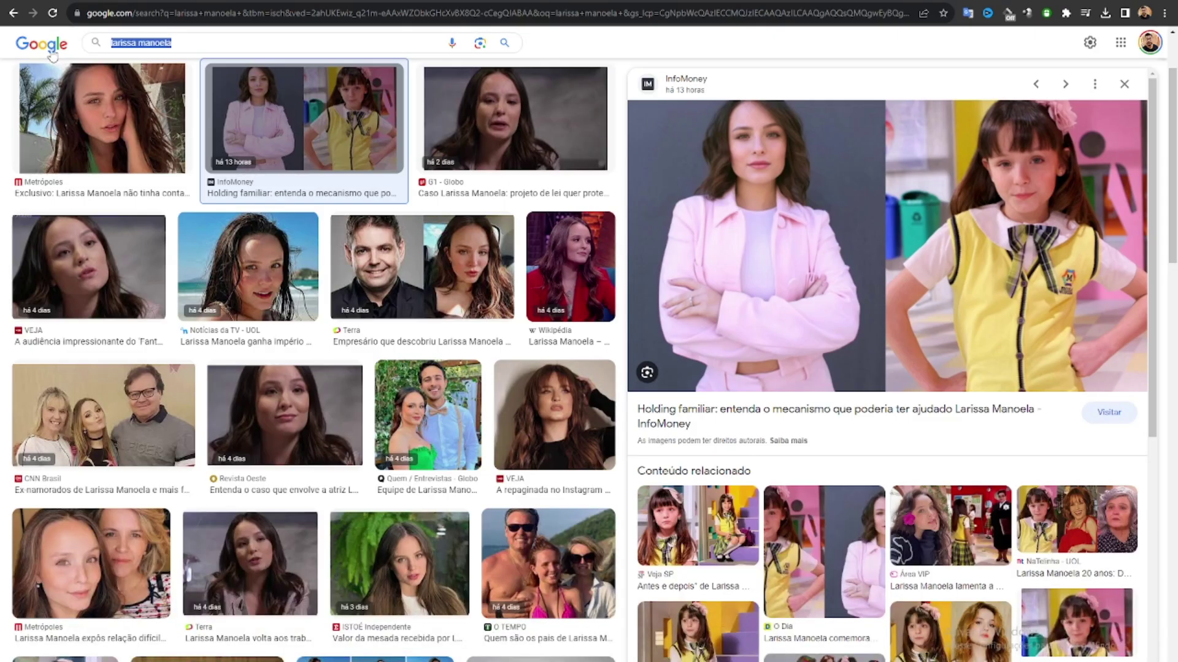
{"action": "type", "text": "casos de fas"}
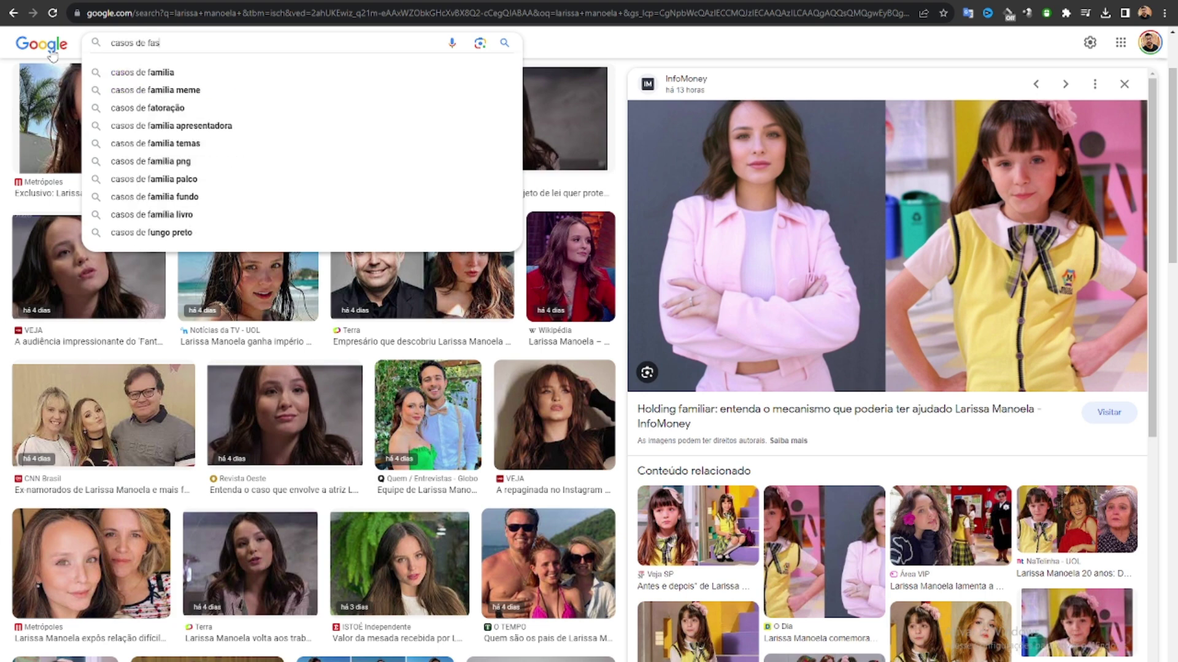
{"action": "left_click", "coordinate": [142, 72]}
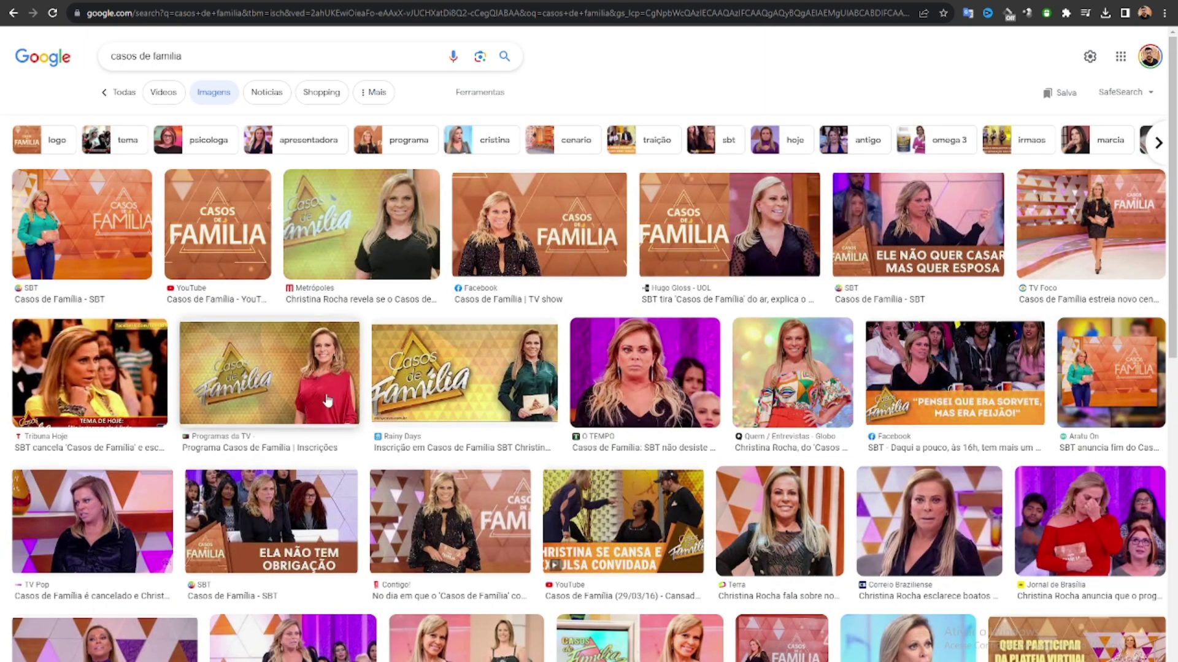
Step: Open the TV Foco image of the presenter standing on the Casos de Família set and save it to Downloads
{"action": "left_click", "coordinate": [1118, 248]}
{"action": "right_click", "coordinate": [894, 273]}
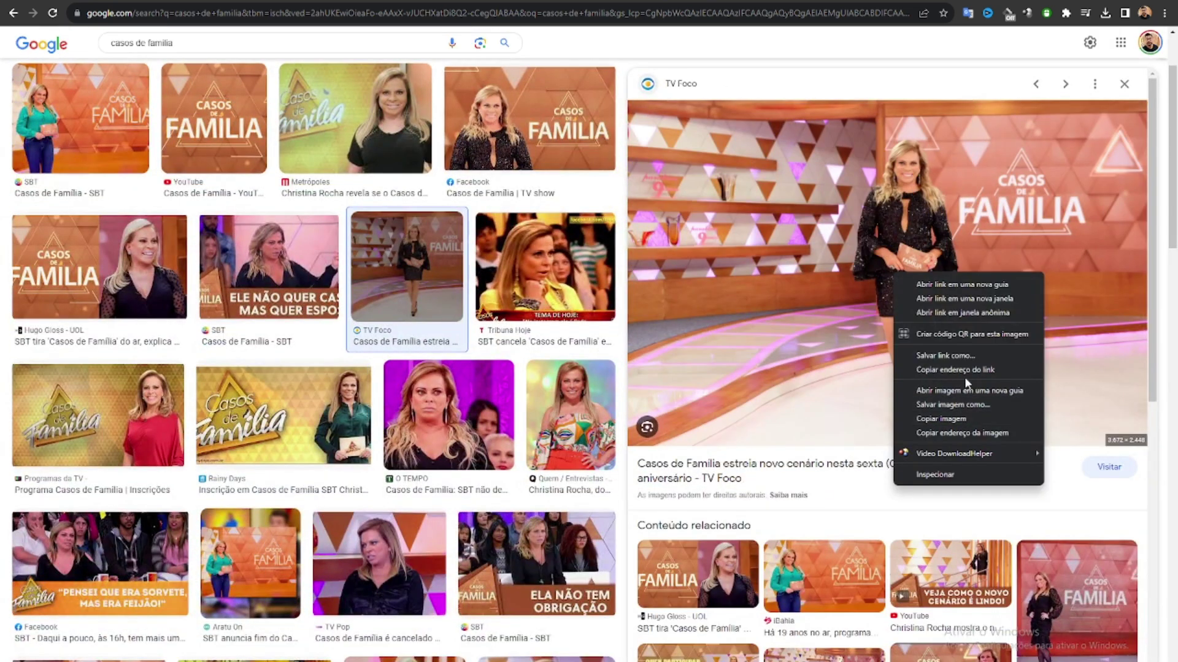
{"action": "left_click", "coordinate": [953, 405]}
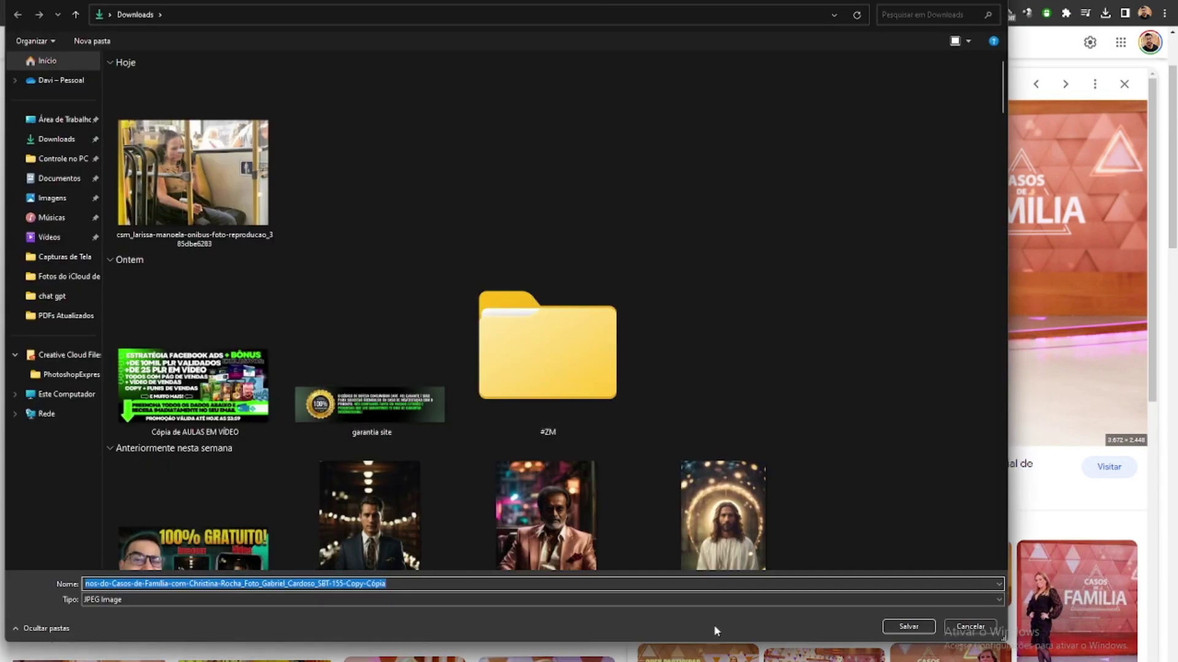
{"action": "key", "text": "Return"}
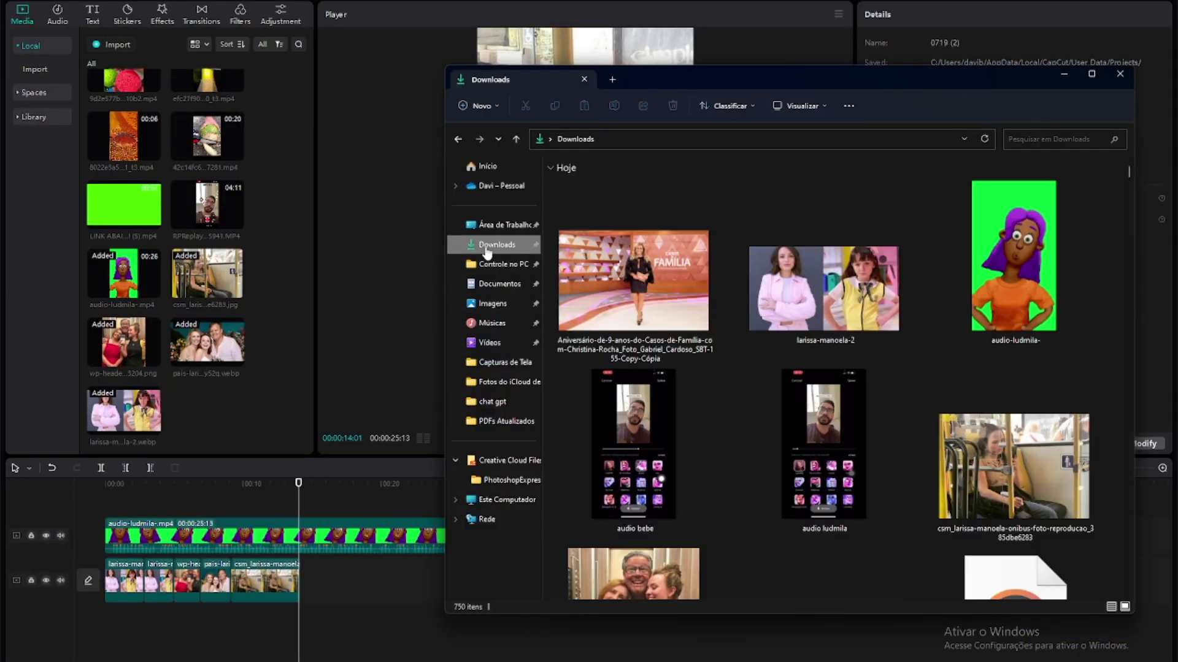
Step: Import the Casos de Família photo into CapCut, add it right after the bus photo and enlarge it to fill the frame
{"action": "left_click_drag", "start_coordinate": [659, 275], "coordinate": [219, 320]}
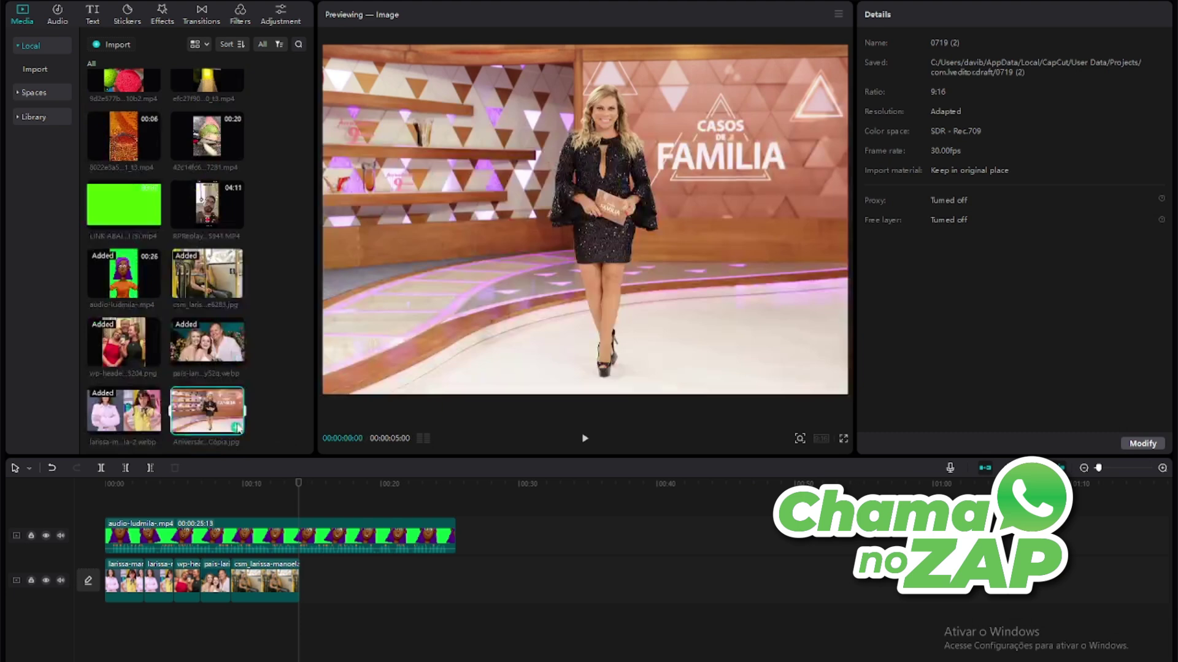
{"action": "left_click", "coordinate": [236, 427]}
{"action": "left_click", "coordinate": [300, 482]}
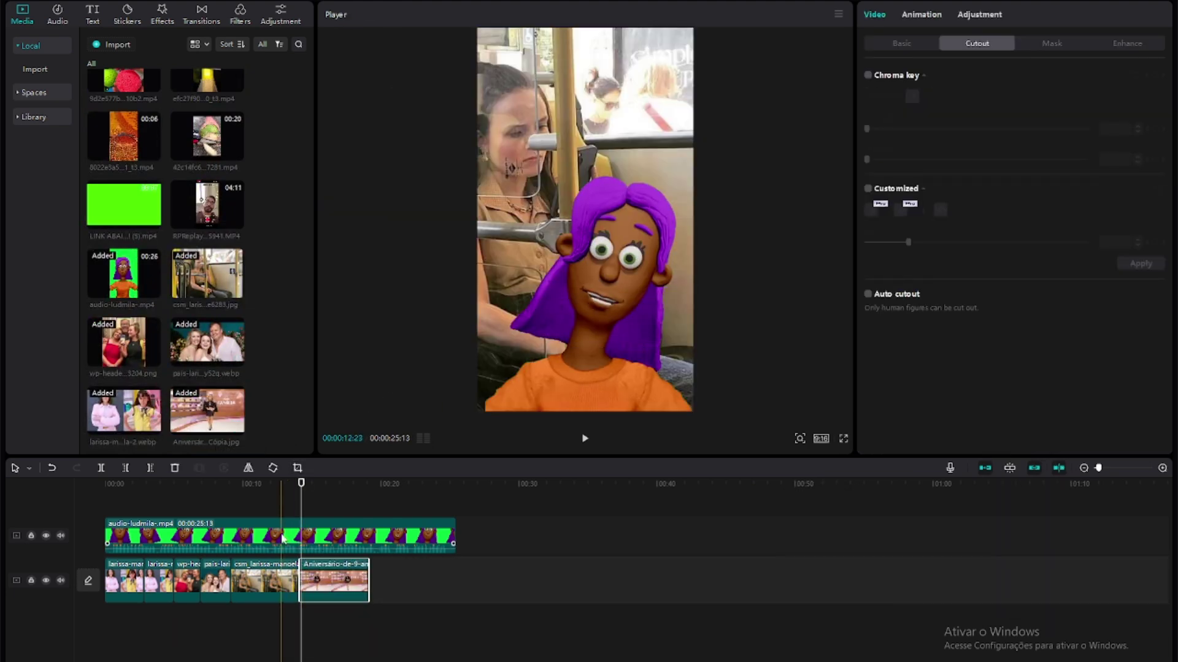
Step: Replay the narration over the bus photo and trim the photo's end to about 00:00:12:19
{"action": "left_click", "coordinate": [275, 501]}
{"action": "key", "text": "space"}
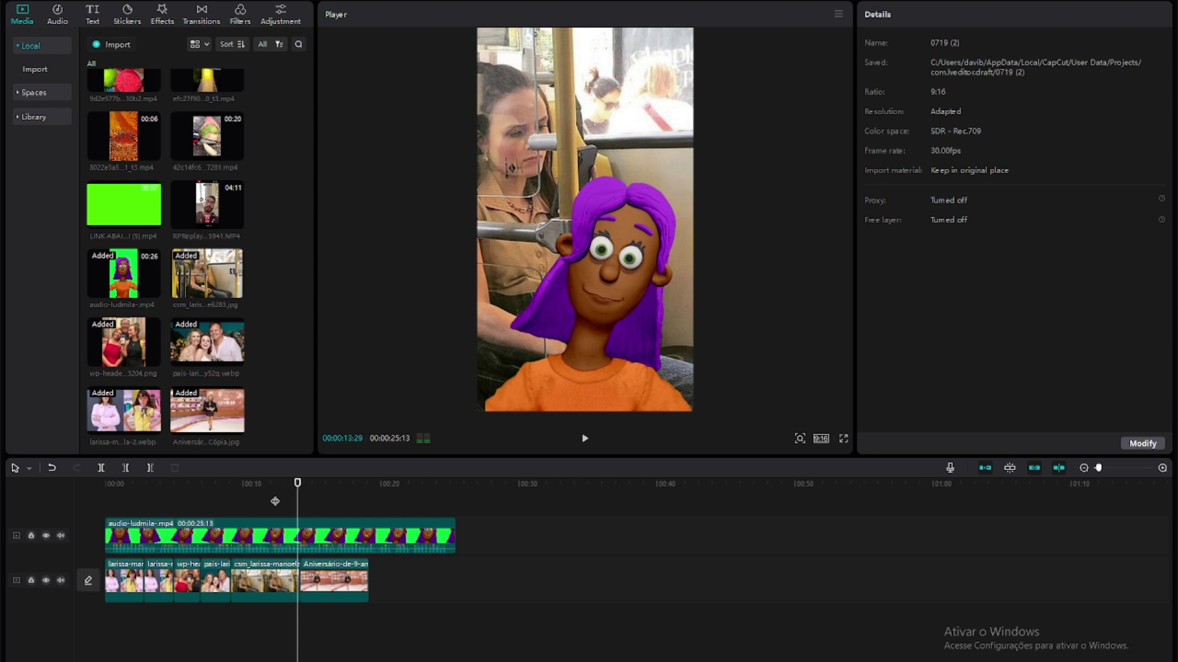
{"action": "left_click", "coordinate": [264, 501]}
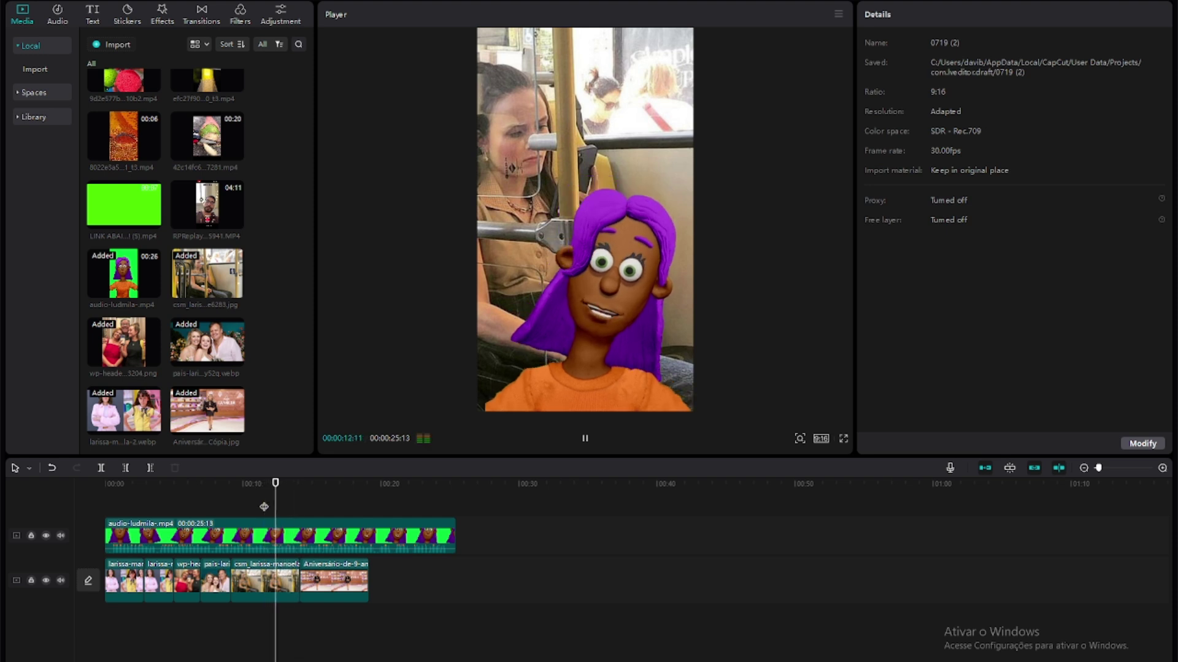
{"action": "left_click", "coordinate": [295, 577]}
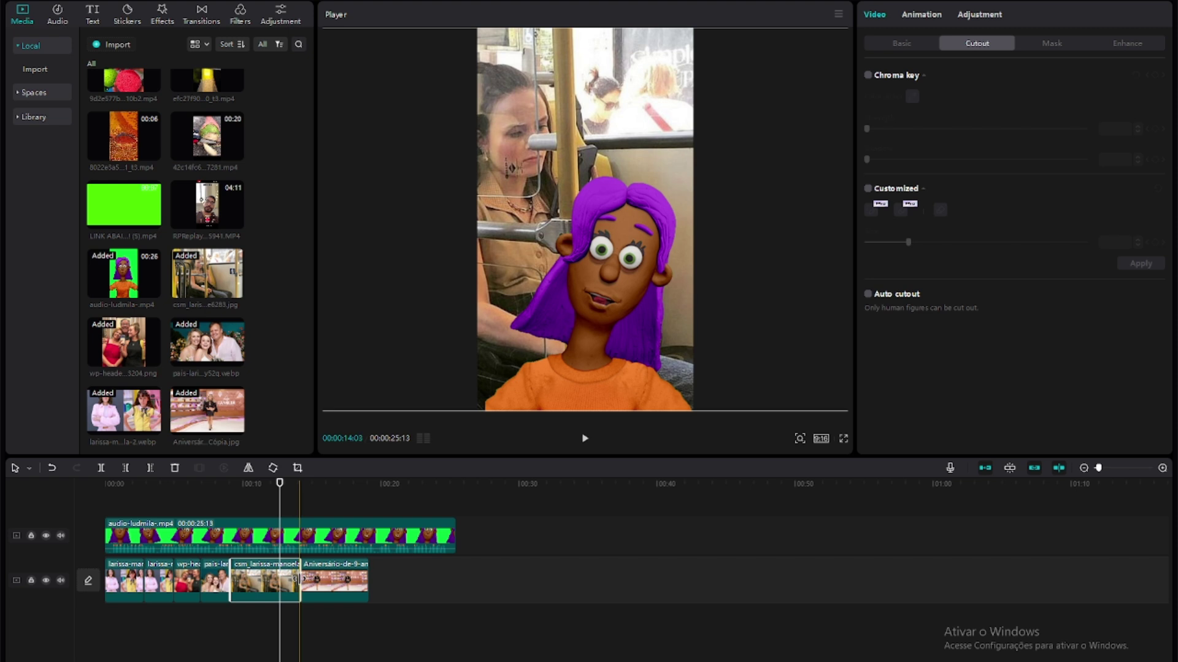
{"action": "left_click_drag", "start_coordinate": [297, 579], "coordinate": [274, 580]}
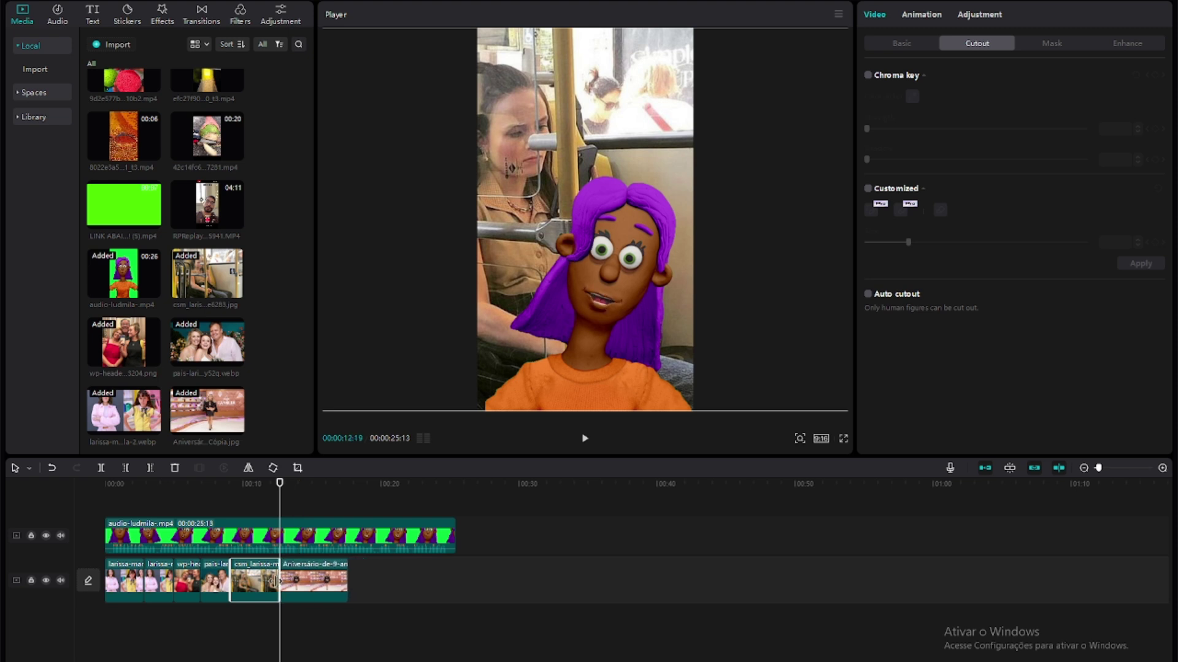
Step: Play the narration into the Casos de Família photo up to about 00:00:14:15 and import the marketing diagram image from Downloads
{"action": "left_click", "coordinate": [263, 499]}
{"action": "key", "text": "space"}
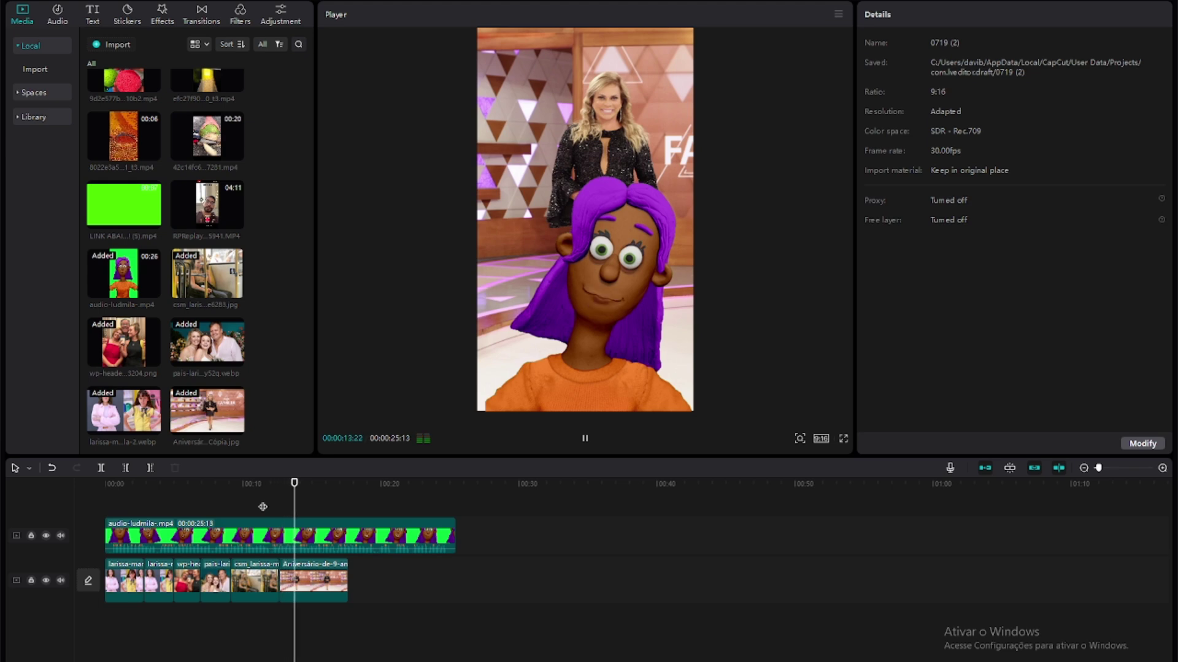
{"action": "key", "text": "space"}
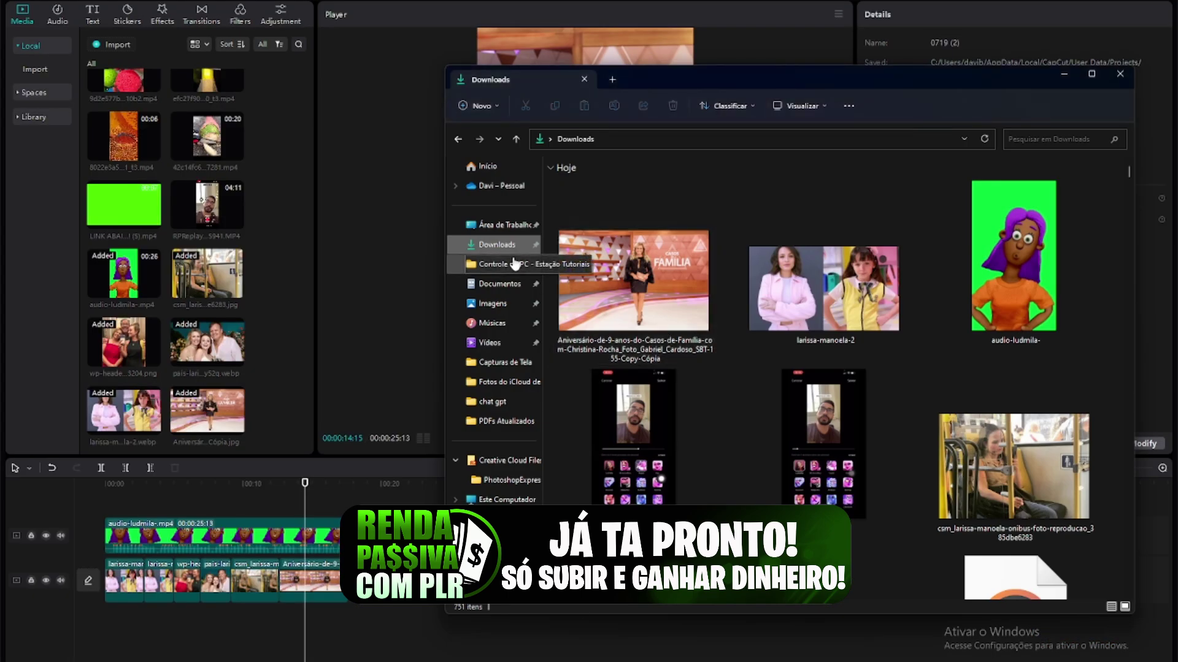
{"action": "left_click_drag", "start_coordinate": [638, 257], "coordinate": [161, 413]}
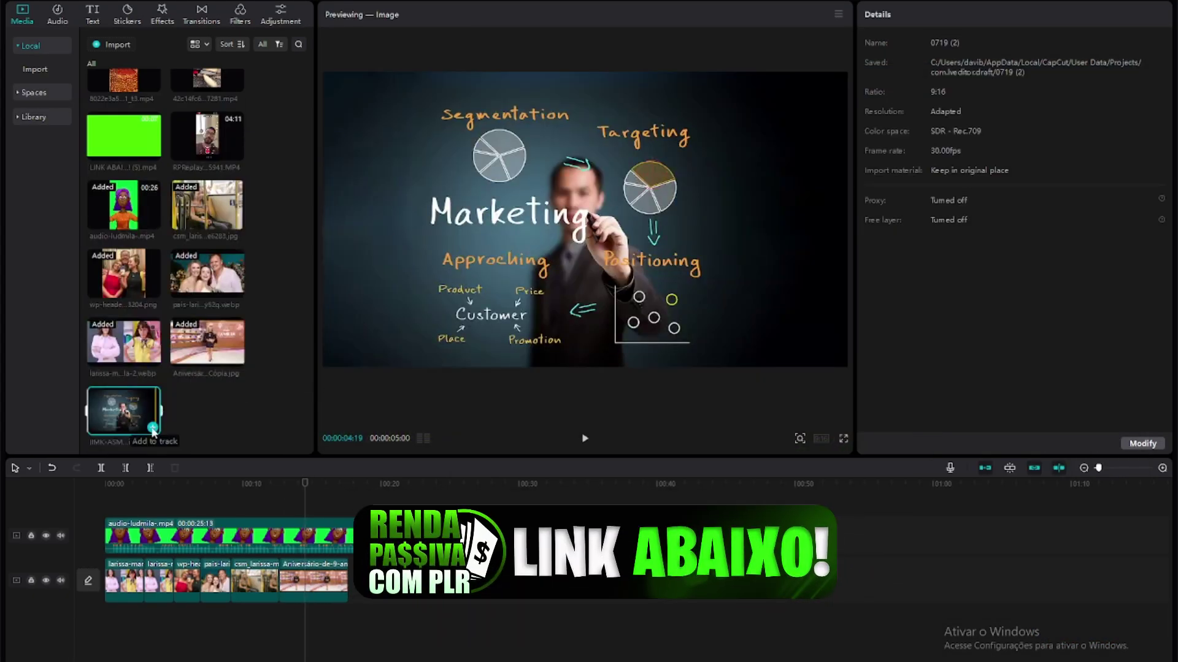
Step: Trim the Casos de Família photo's end to about 00:00:14:15 and add the marketing diagram image directly after it
{"action": "left_click", "coordinate": [152, 428]}
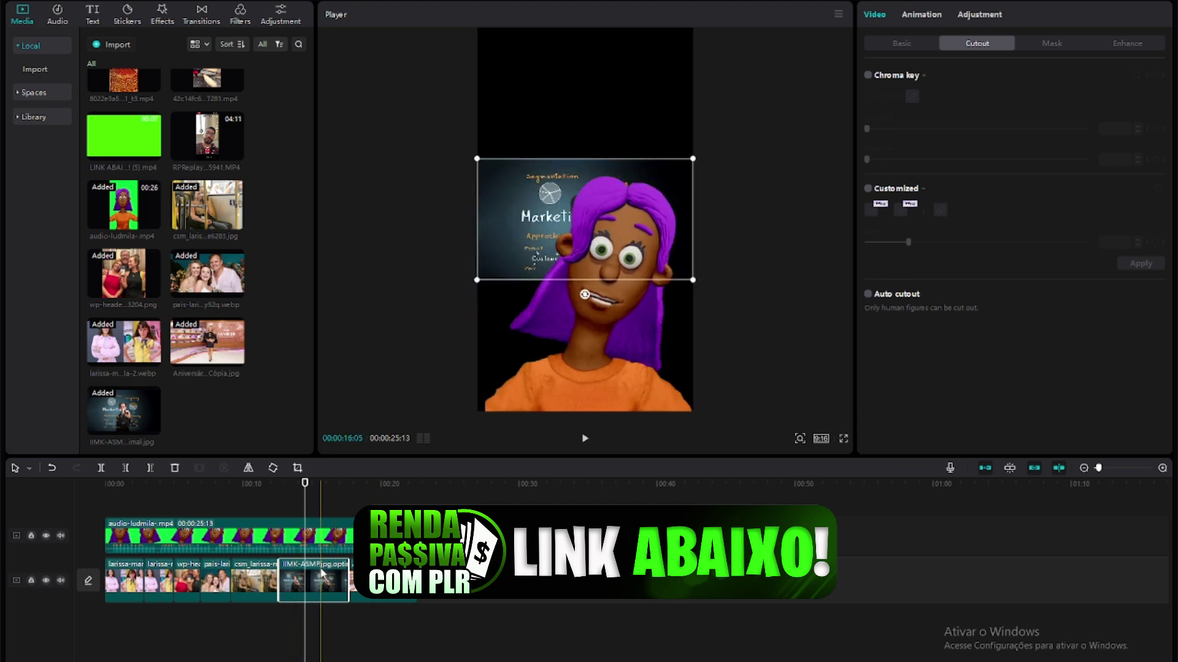
{"action": "key", "text": "ctrl+z"}
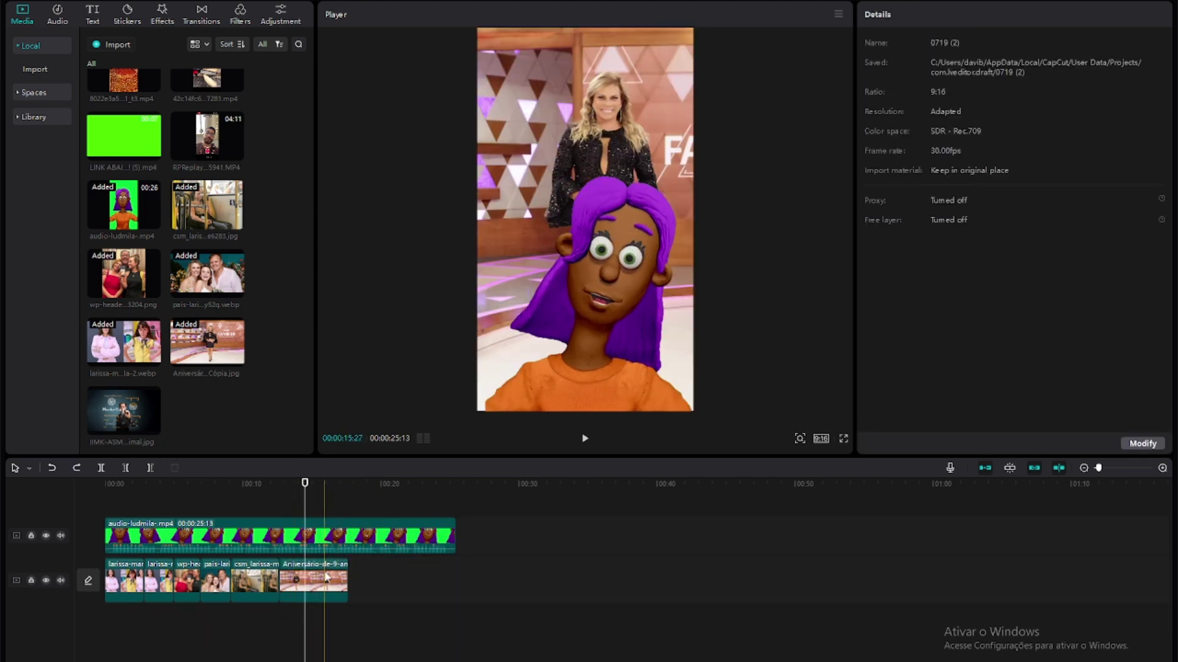
{"action": "left_click", "coordinate": [345, 579]}
{"action": "left_click_drag", "start_coordinate": [348, 580], "coordinate": [305, 580]}
{"action": "left_click", "coordinate": [150, 425]}
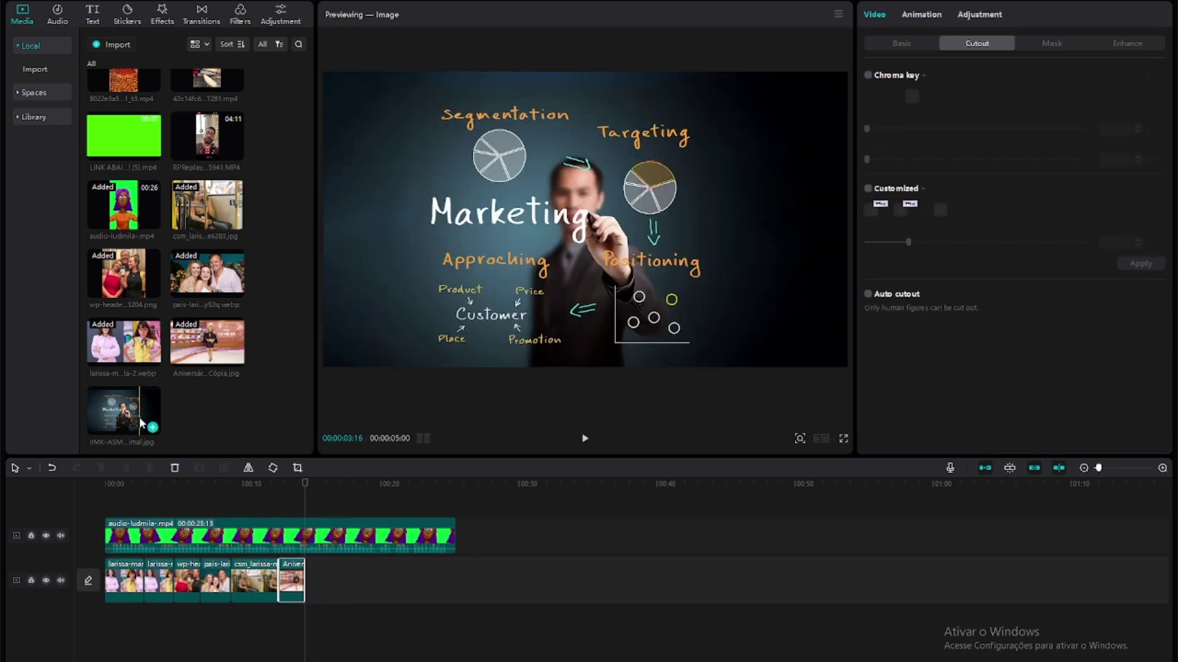
{"action": "left_click_drag", "start_coordinate": [150, 425], "coordinate": [331, 579]}
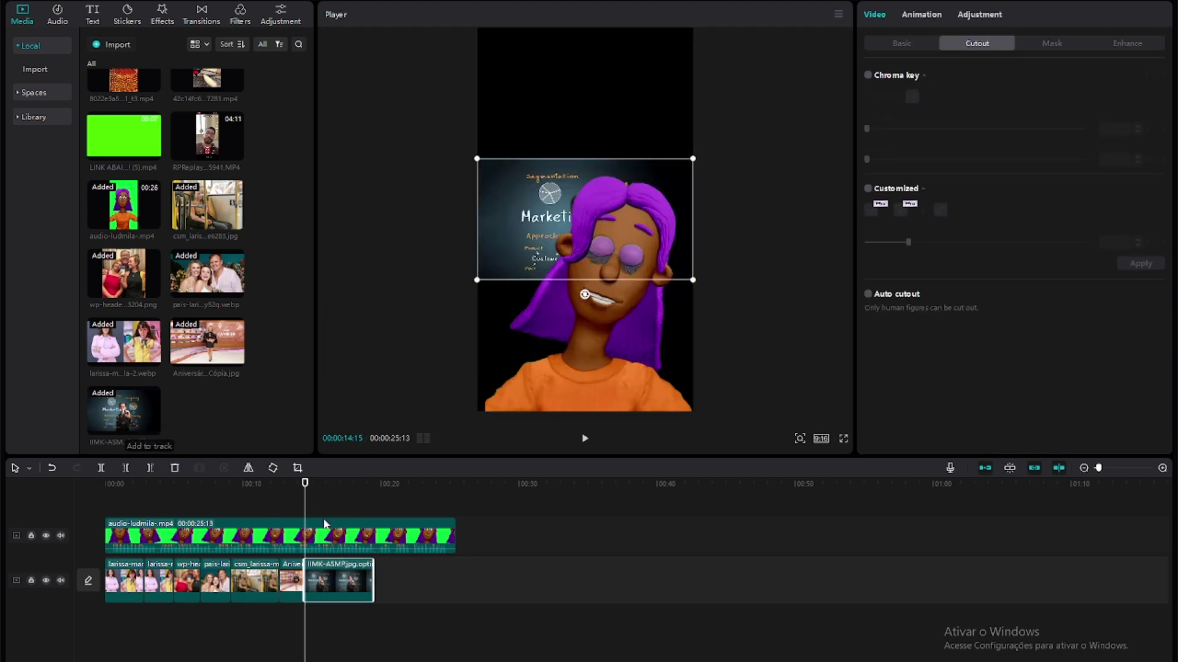
Step: Enlarge the marketing diagram image to fill the vertical frame behind the character
{"action": "left_click", "coordinate": [290, 497]}
{"action": "key", "text": "space"}
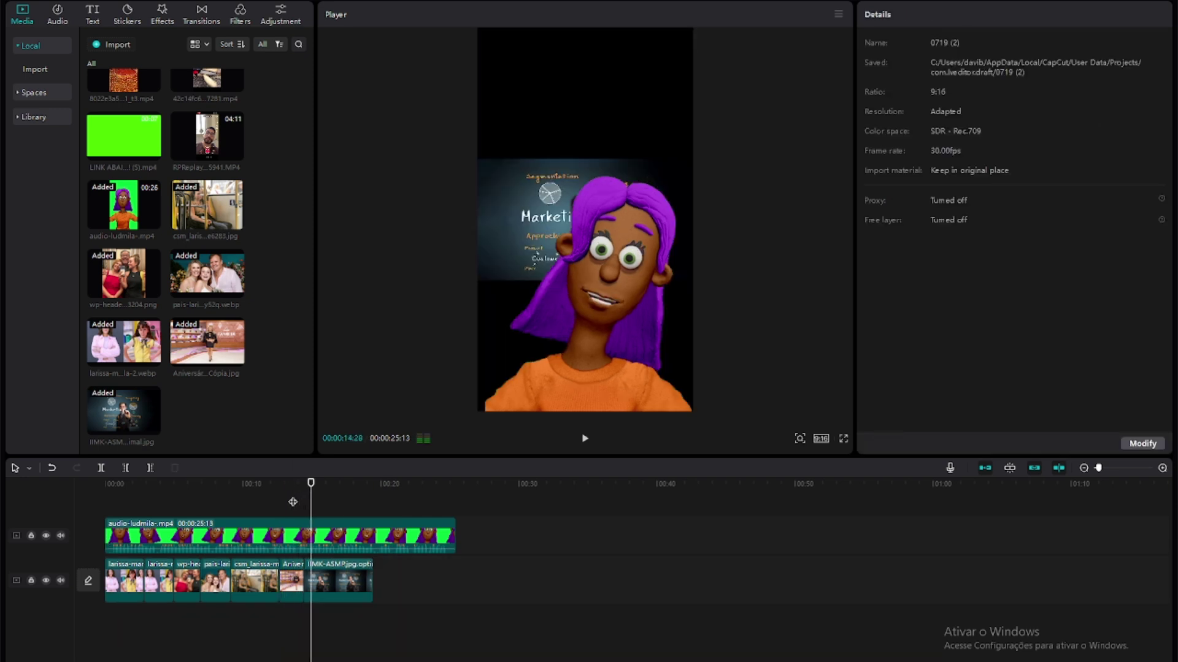
{"action": "key", "text": "space"}
{"action": "left_click", "coordinate": [325, 584]}
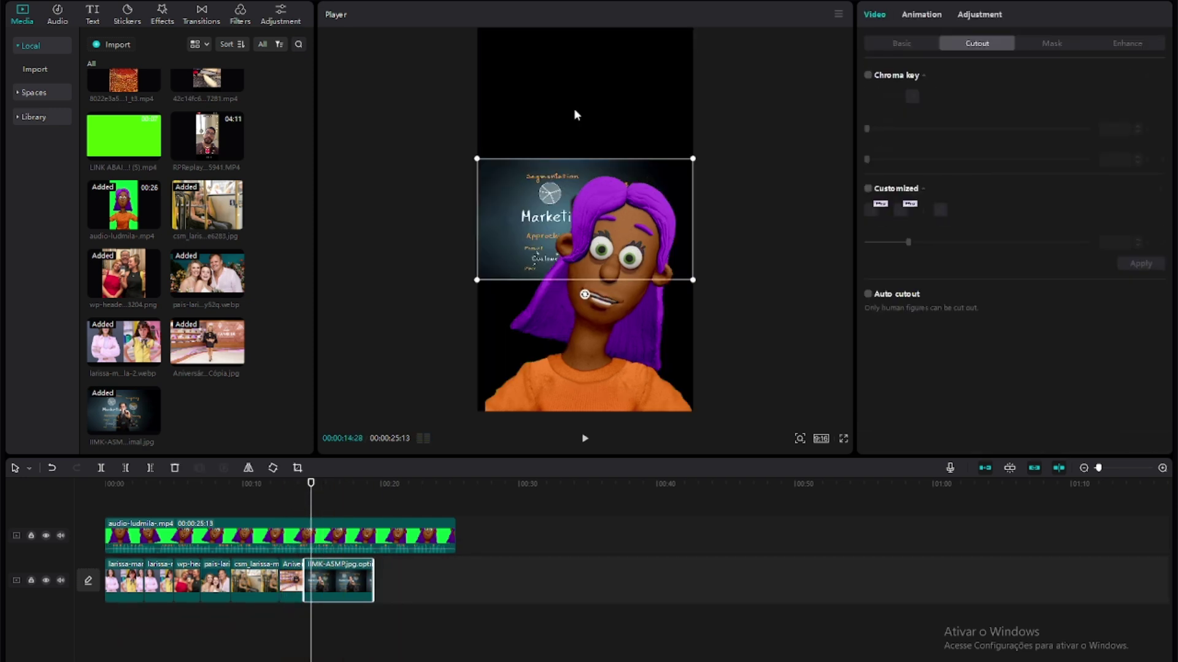
{"action": "left_click_drag", "start_coordinate": [478, 159], "coordinate": [325, 30]}
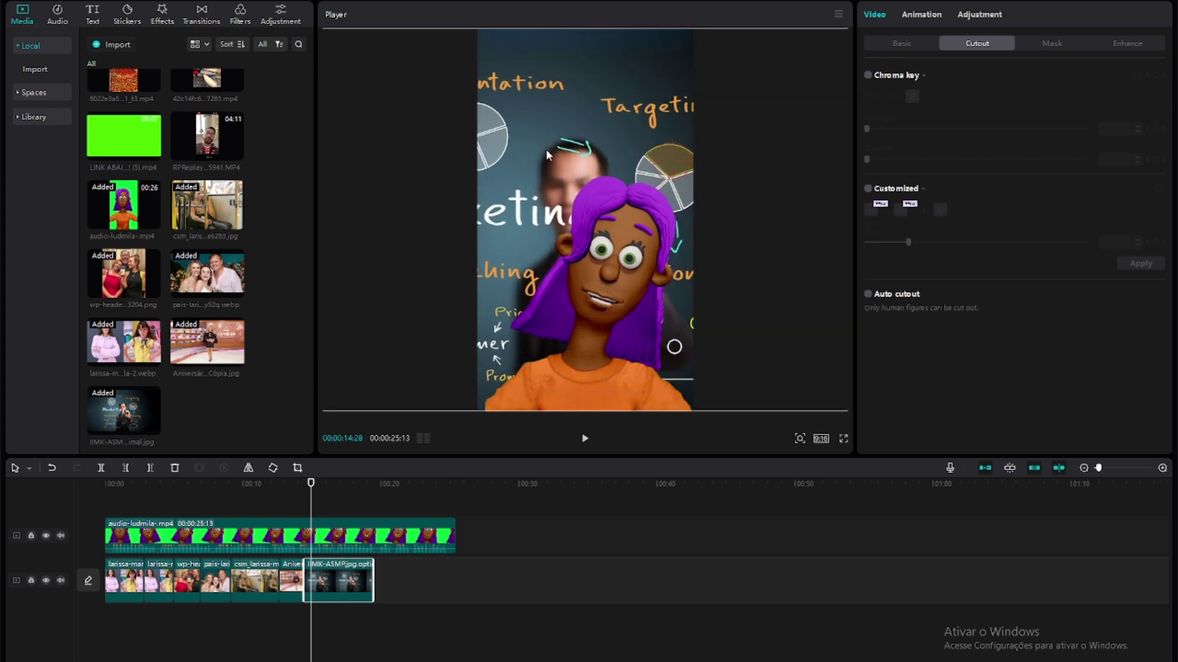
{"action": "mouse_move", "coordinate": [546, 149]}
{"action": "left_mouse_down"}
{"action": "mouse_move", "coordinate": [617, 145]}
{"action": "mouse_move", "coordinate": [572, 128]}
{"action": "mouse_move", "coordinate": [543, 153]}
{"action": "left_mouse_up"}
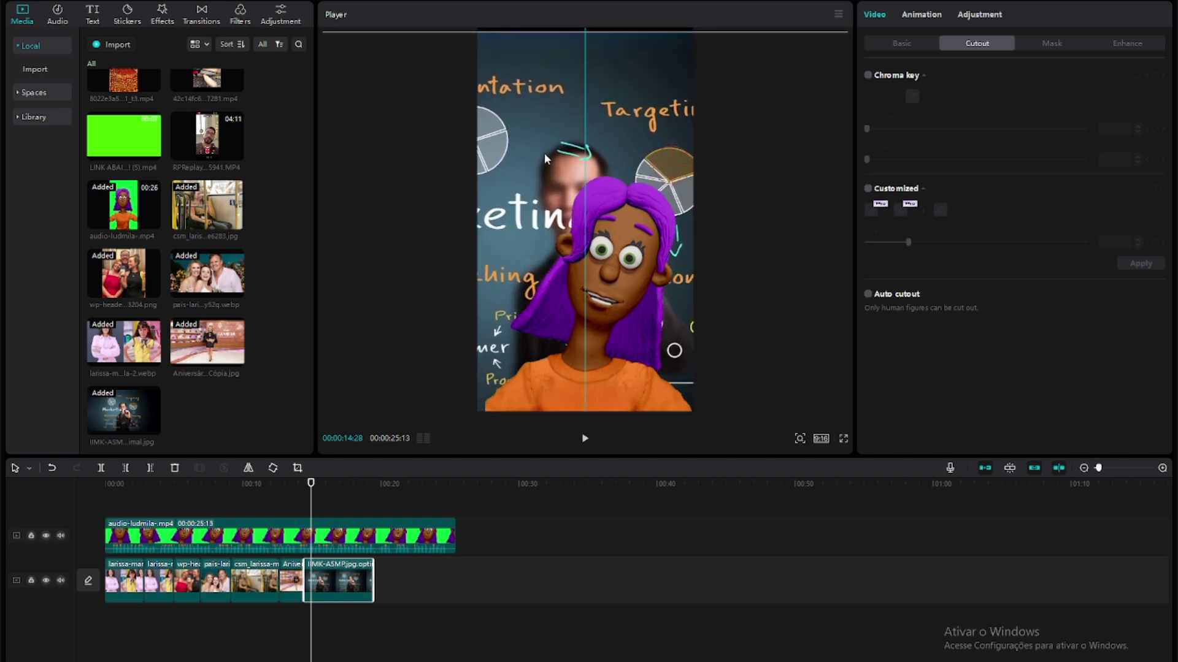
Step: Play the narration over the marketing diagram image up to about 00:00:19:09 to check the image's timing
{"action": "left_click", "coordinate": [265, 508]}
{"action": "key", "text": "space"}
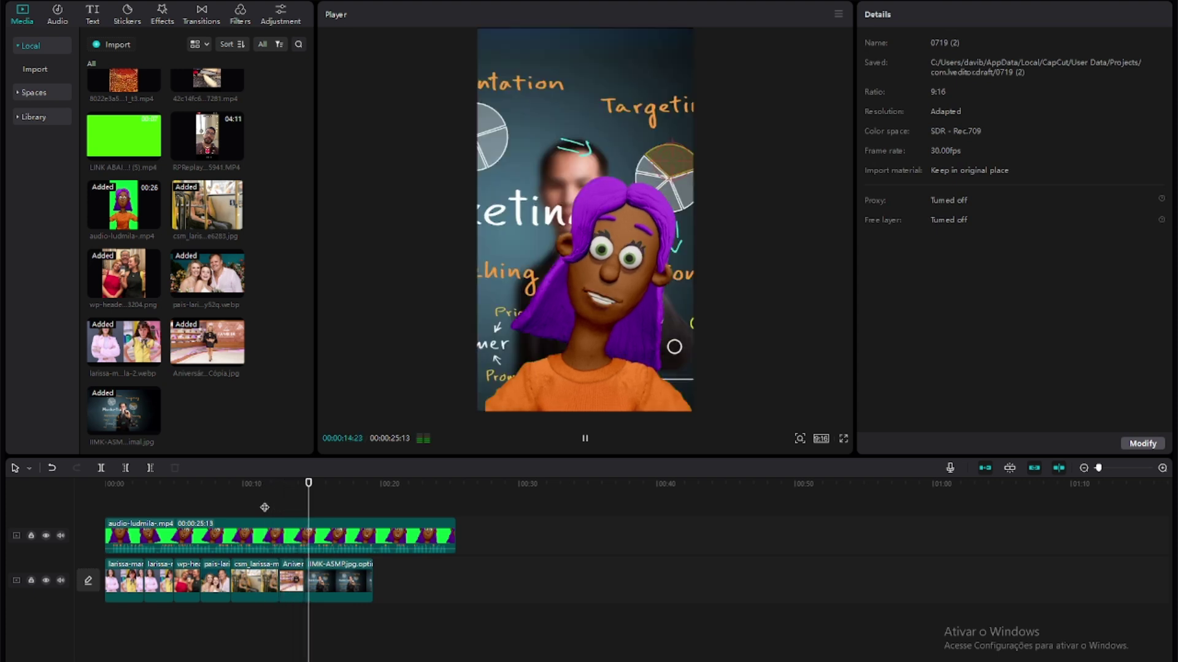
{"action": "key", "text": "space"}
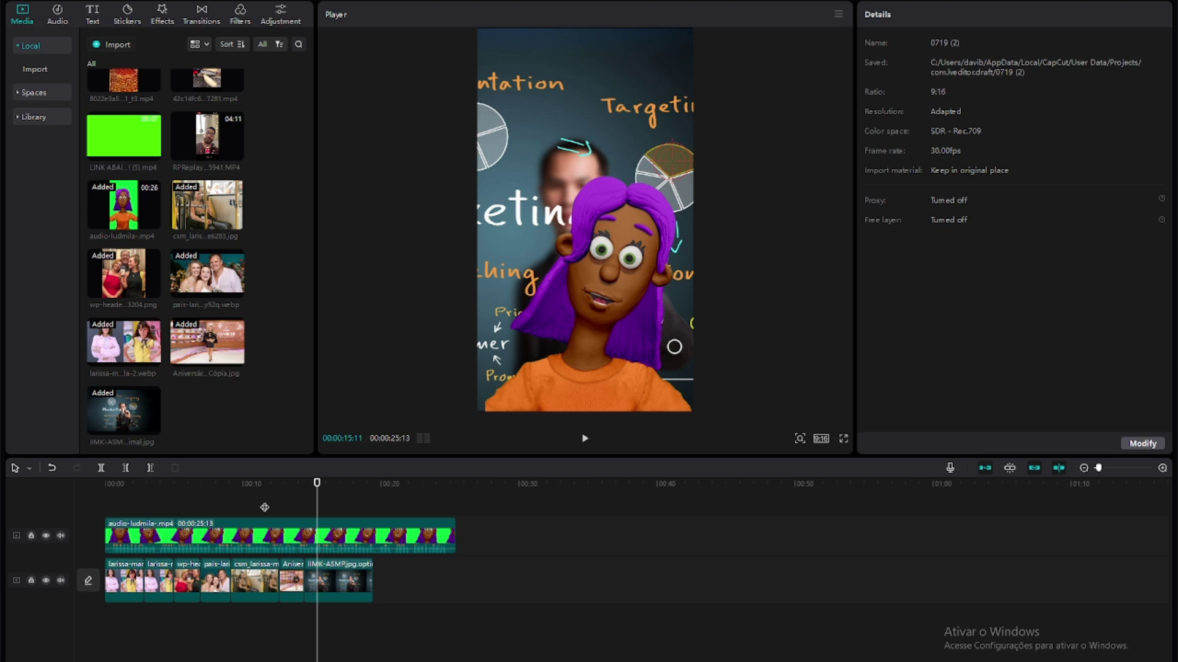
{"action": "left_click", "coordinate": [306, 529]}
{"action": "key", "text": "space"}
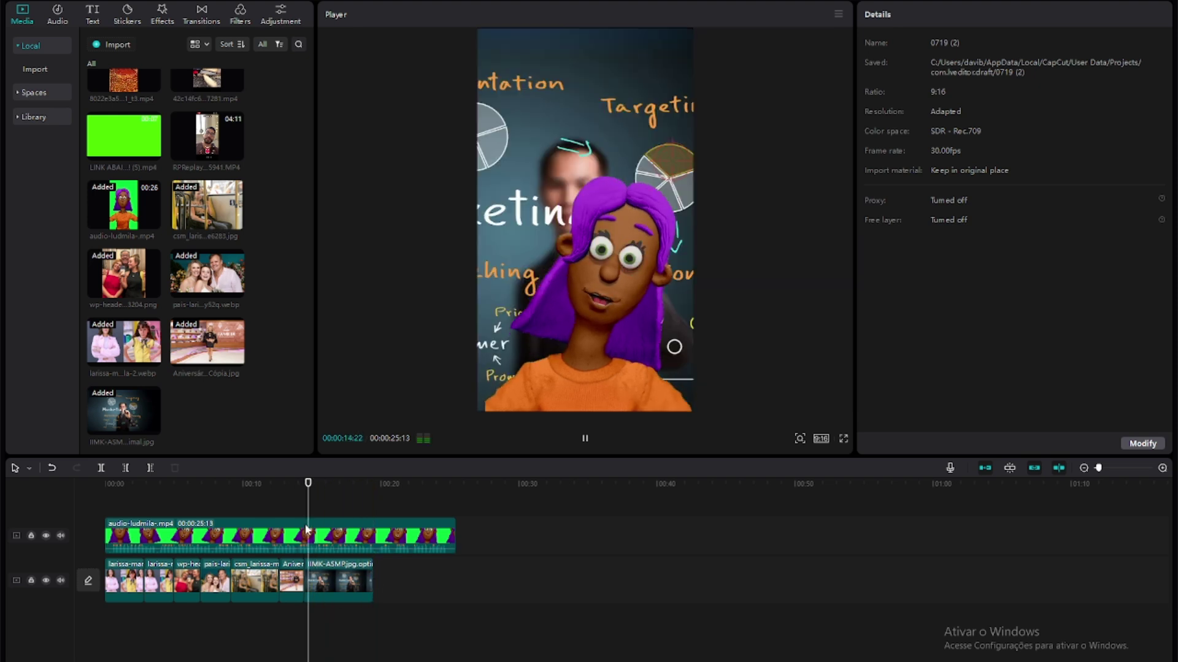
{"action": "key", "text": "space"}
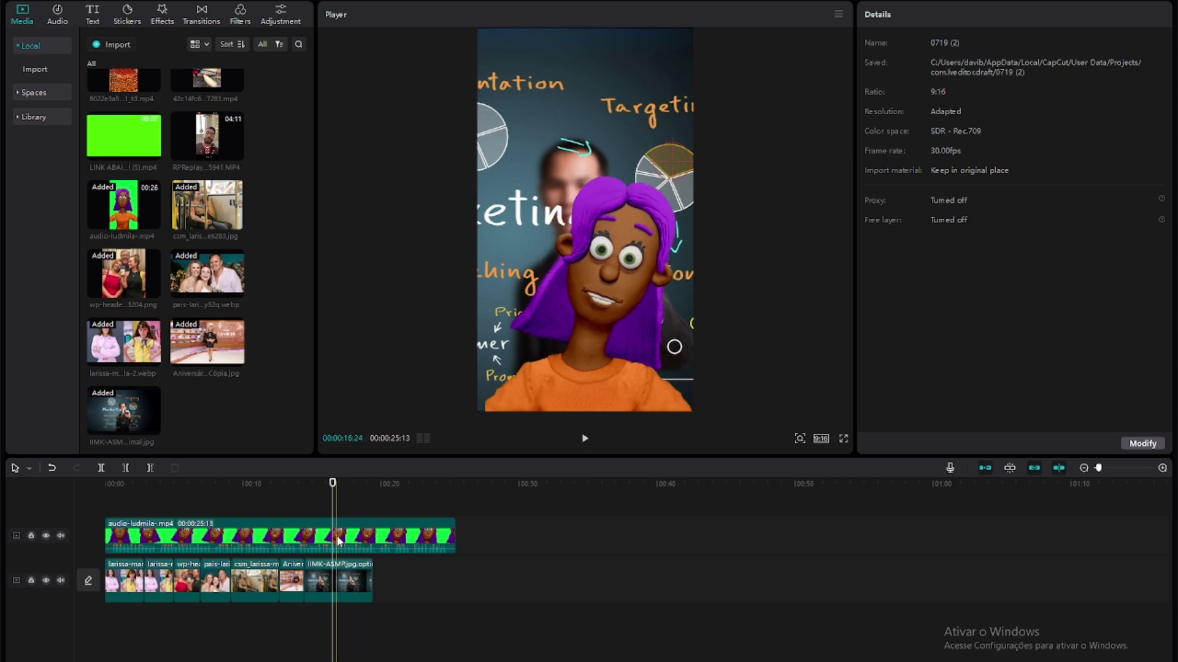
{"action": "key", "text": "space"}
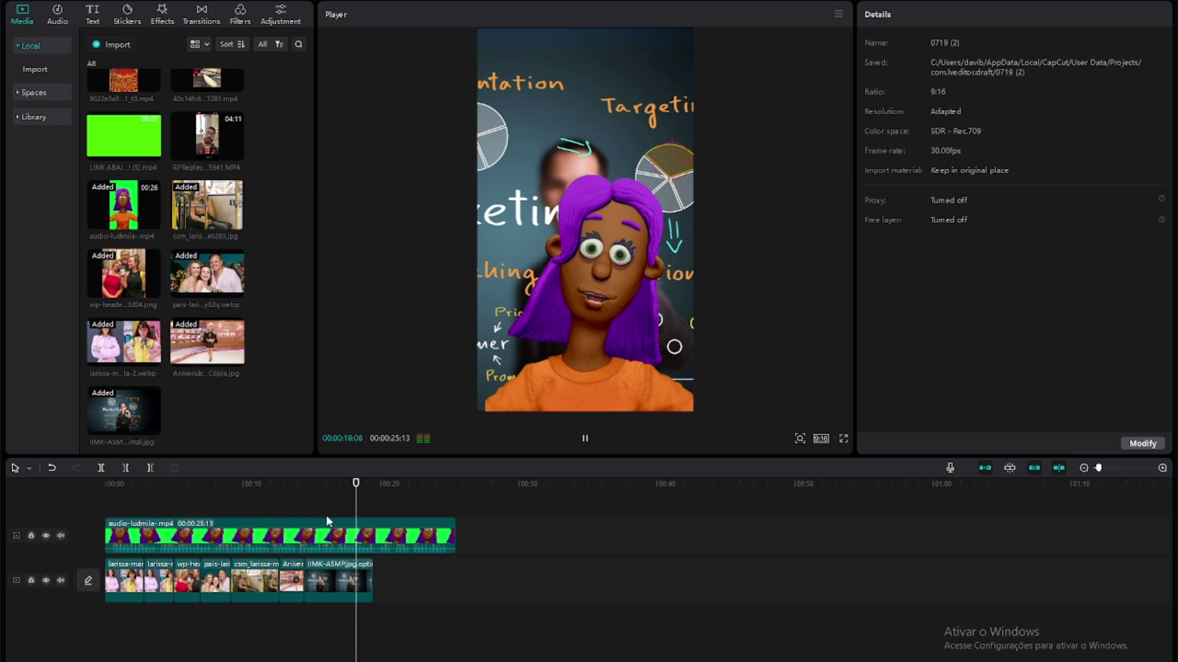
{"action": "key", "text": "space"}
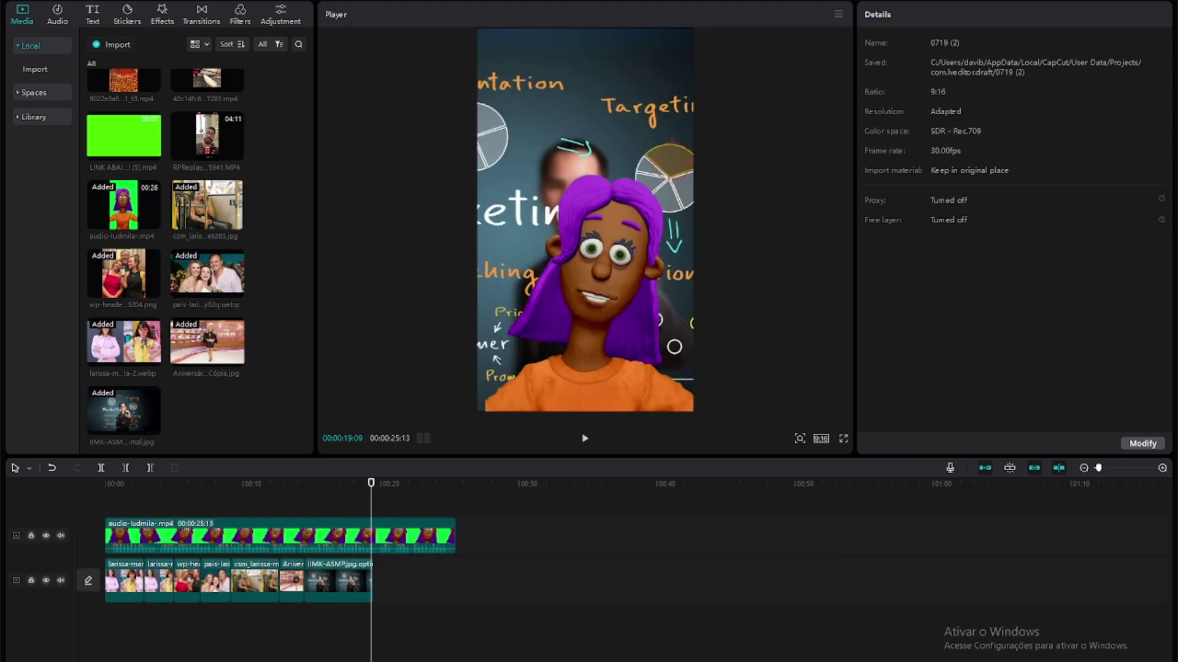
{"action": "left_click", "coordinate": [567, 652]}
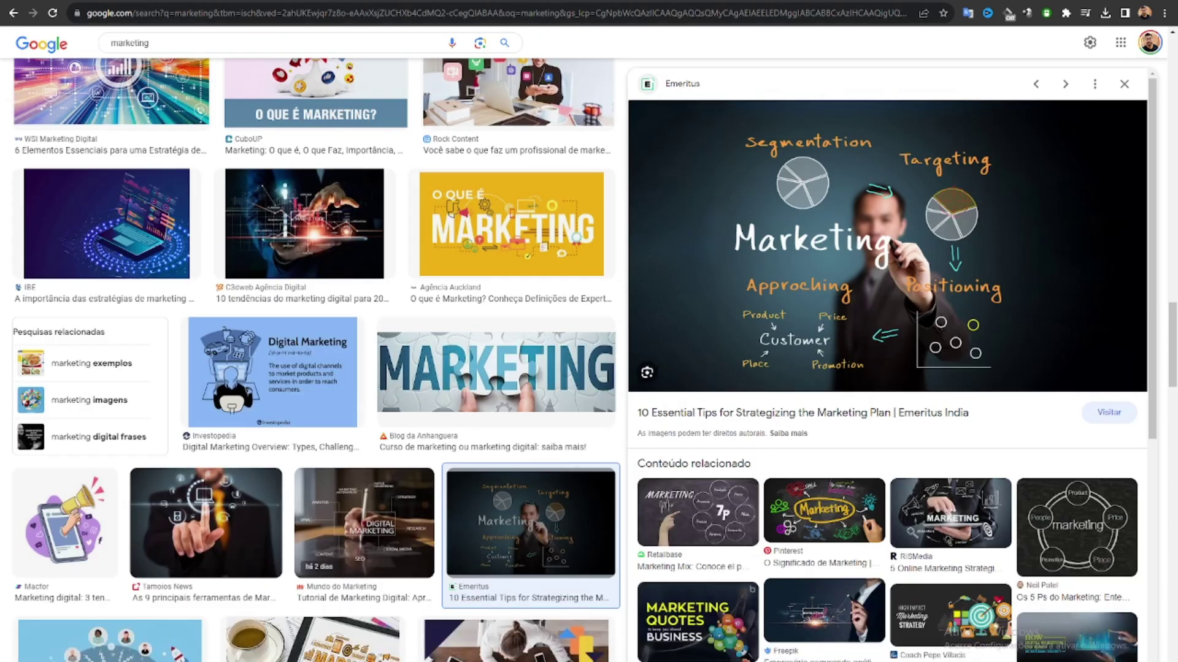
{"action": "left_click", "coordinate": [583, 3]}
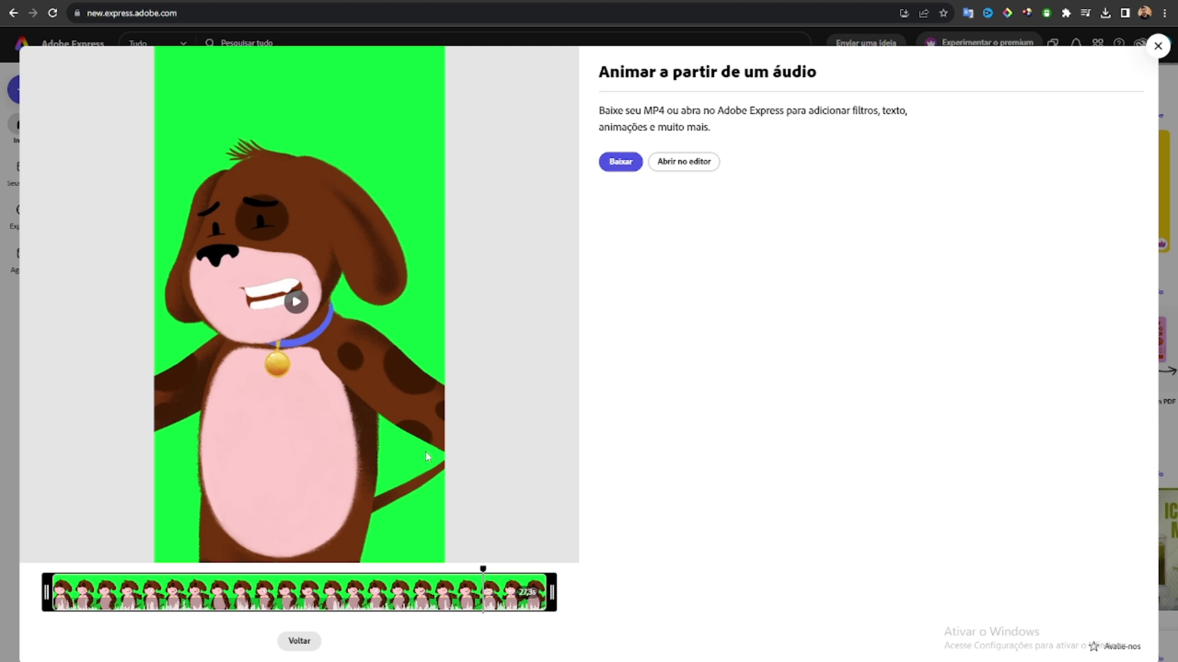
{"action": "mouse_move", "coordinate": [643, 659]}
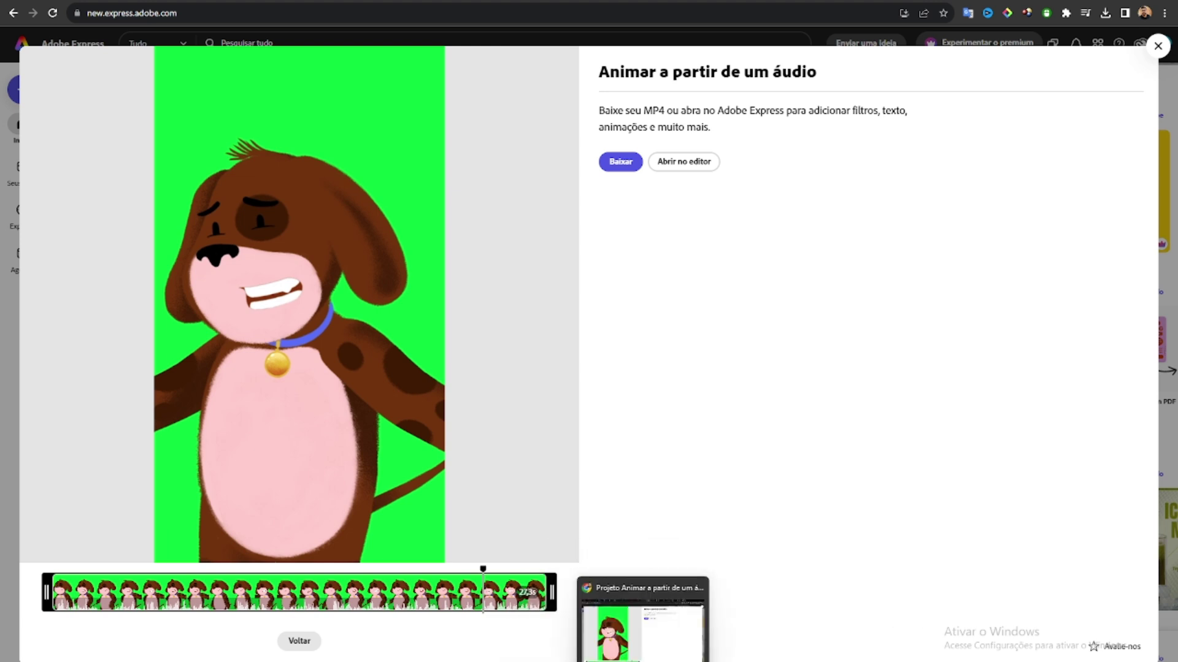
{"action": "left_click", "coordinate": [571, 631]}
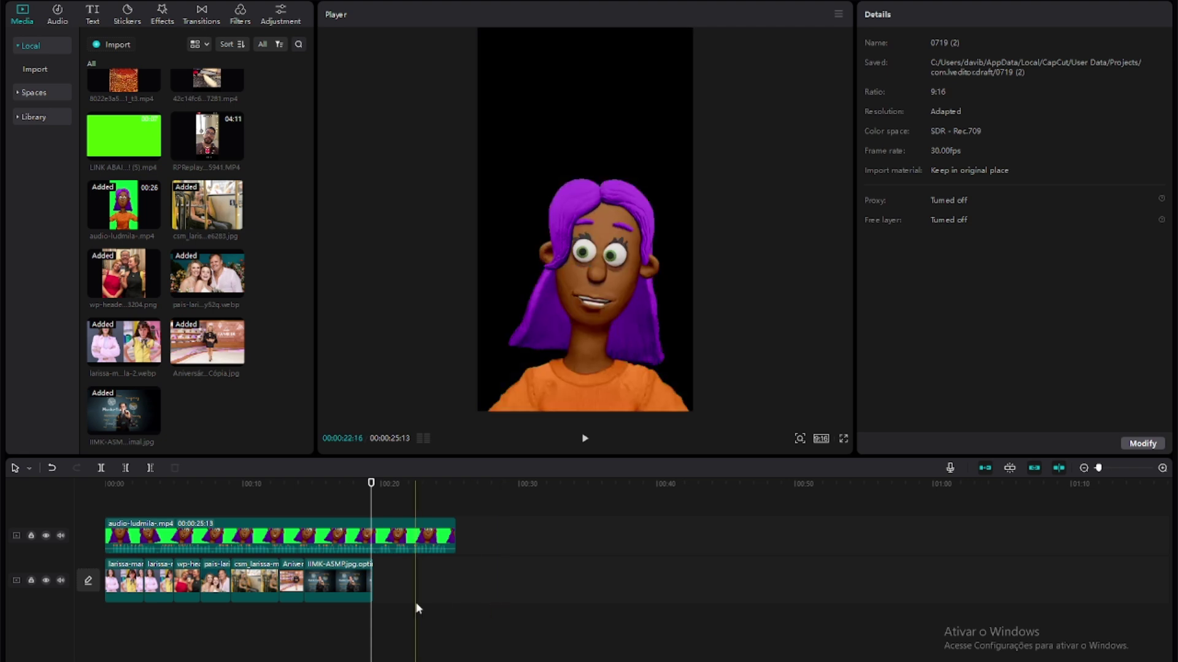
Step: Reuse the Larissa Manoela pink-outfit photo after the marketing image and enlarge it so the adult figure fills the frame
{"action": "left_click", "coordinate": [355, 505]}
{"action": "key", "text": "space"}
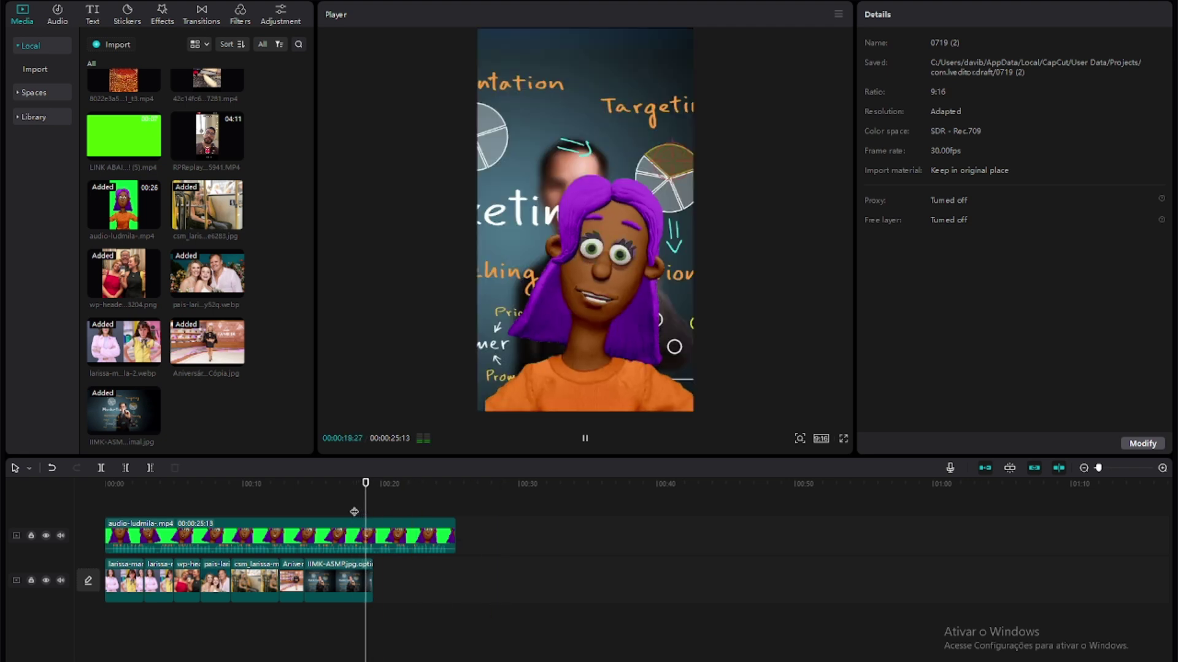
{"action": "key", "text": "space"}
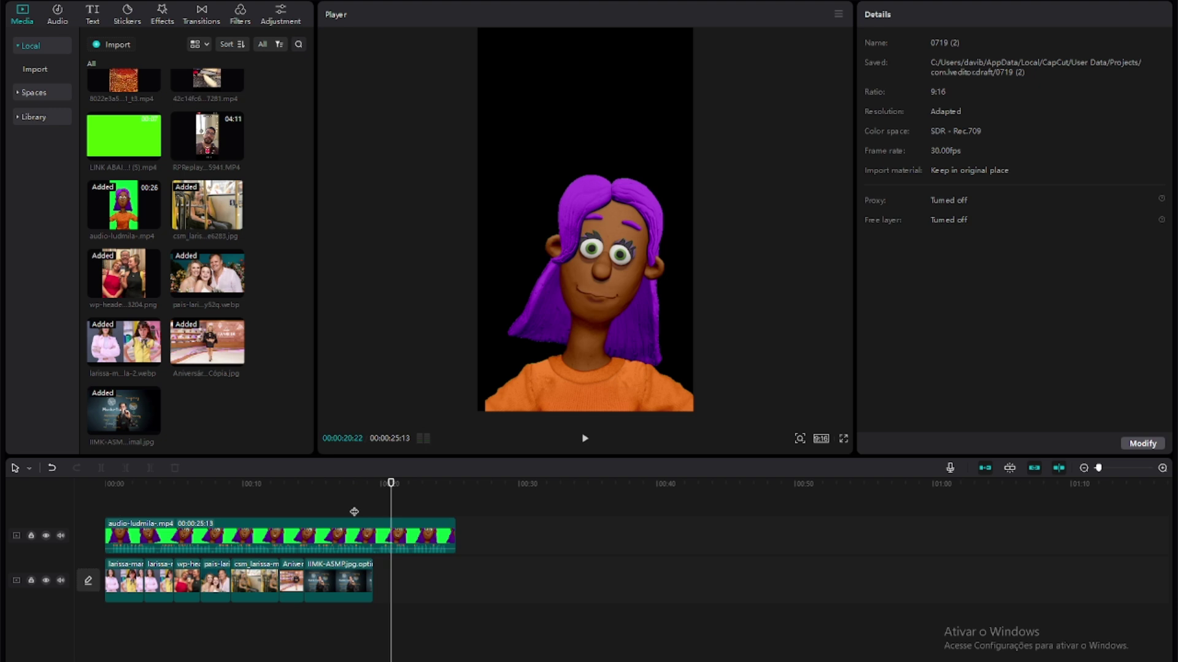
{"action": "key", "text": "space"}
{"action": "key", "text": "space"}
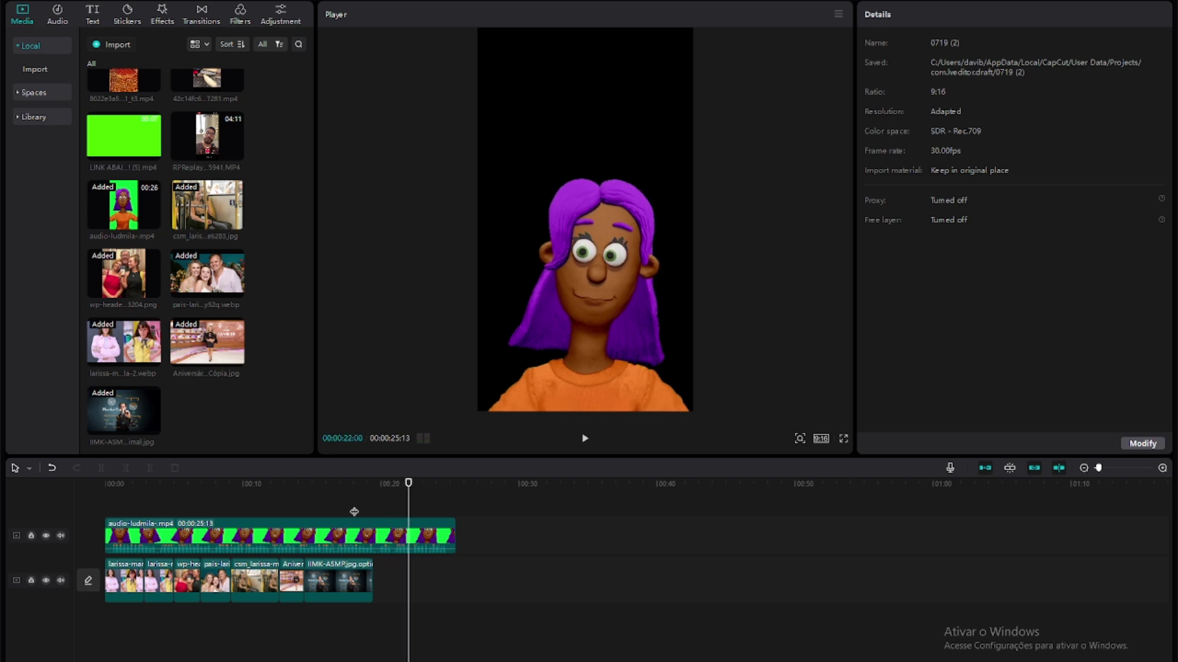
{"action": "left_click", "coordinate": [153, 359]}
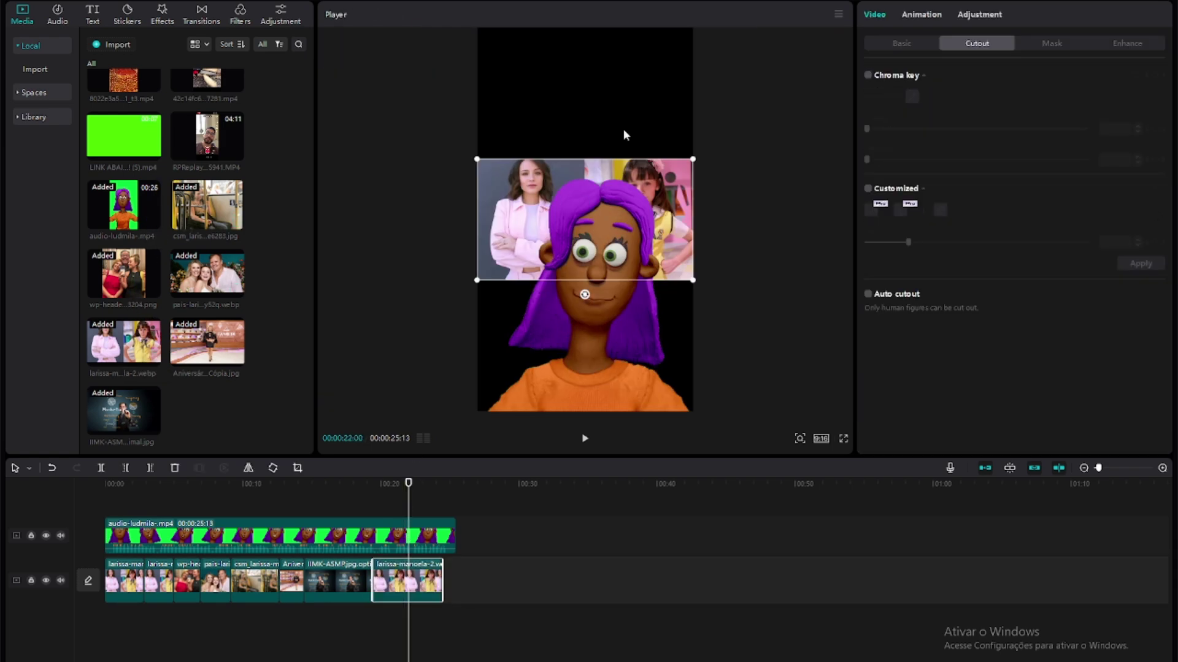
{"action": "left_click_drag", "start_coordinate": [693, 281], "coordinate": [980, 560]}
{"action": "left_click_drag", "start_coordinate": [791, 327], "coordinate": [778, 125]}
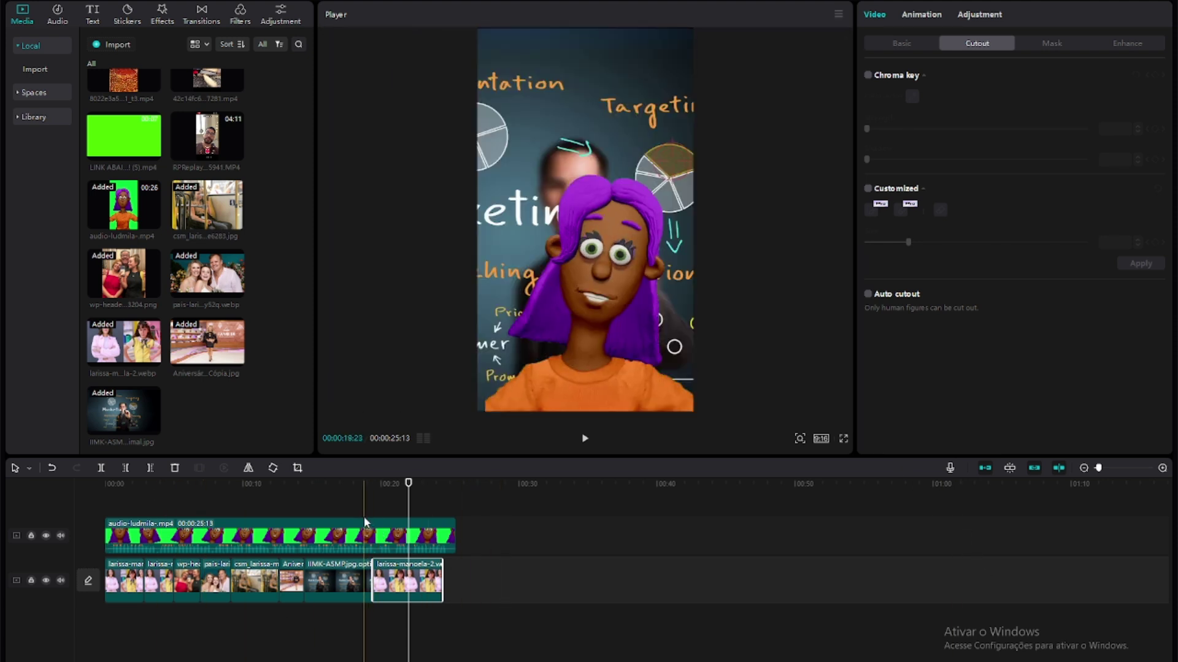
Step: Place the LINK ABAIXO! (5).mp4 green-screen clip above the character from the last photo's start and enlarge it with its banner in frame
{"action": "left_click", "coordinate": [402, 507]}
{"action": "key", "text": "space"}
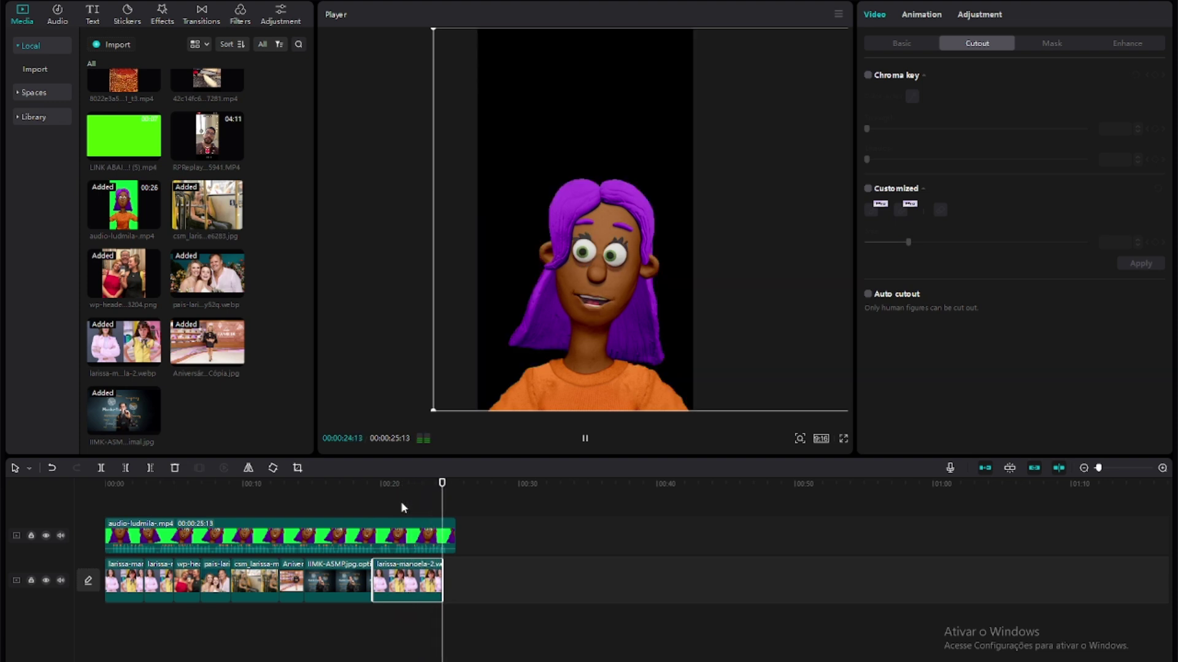
{"action": "key", "text": "space"}
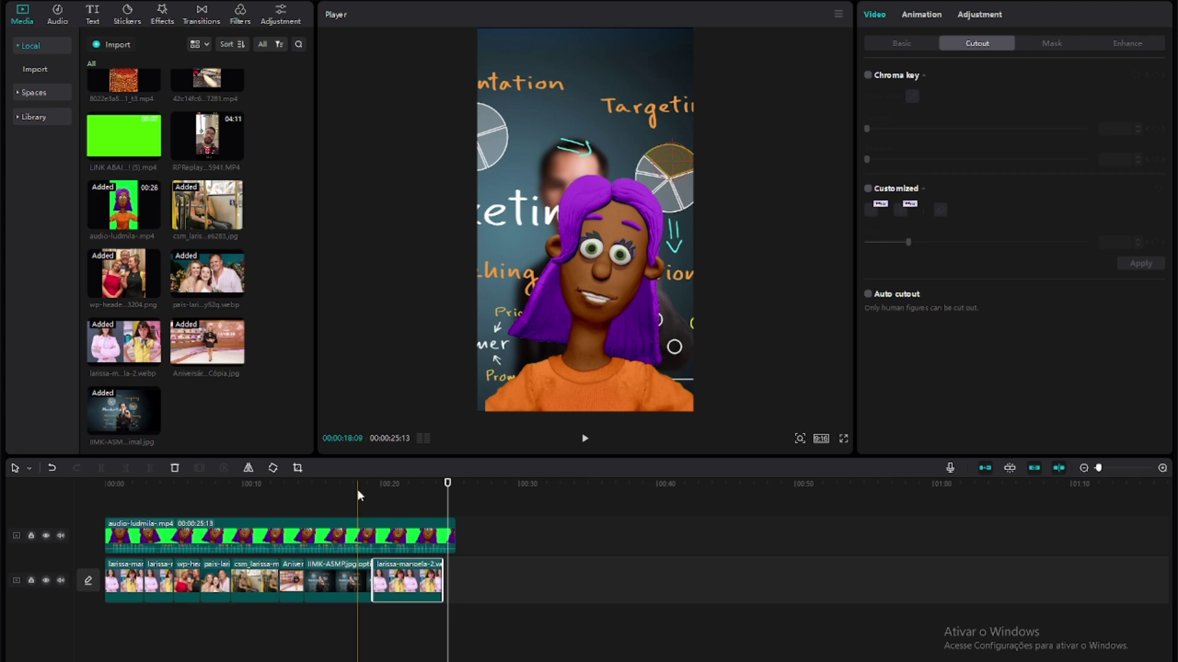
{"action": "left_click", "coordinate": [357, 494]}
{"action": "key", "text": "space"}
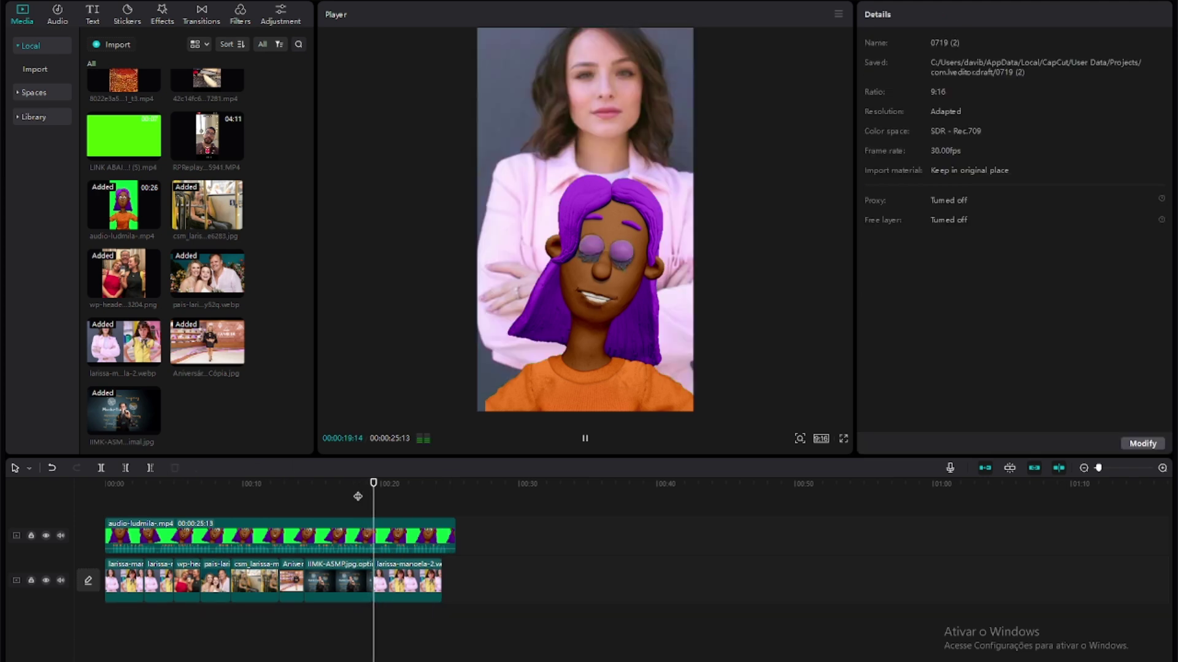
{"action": "key", "text": "space"}
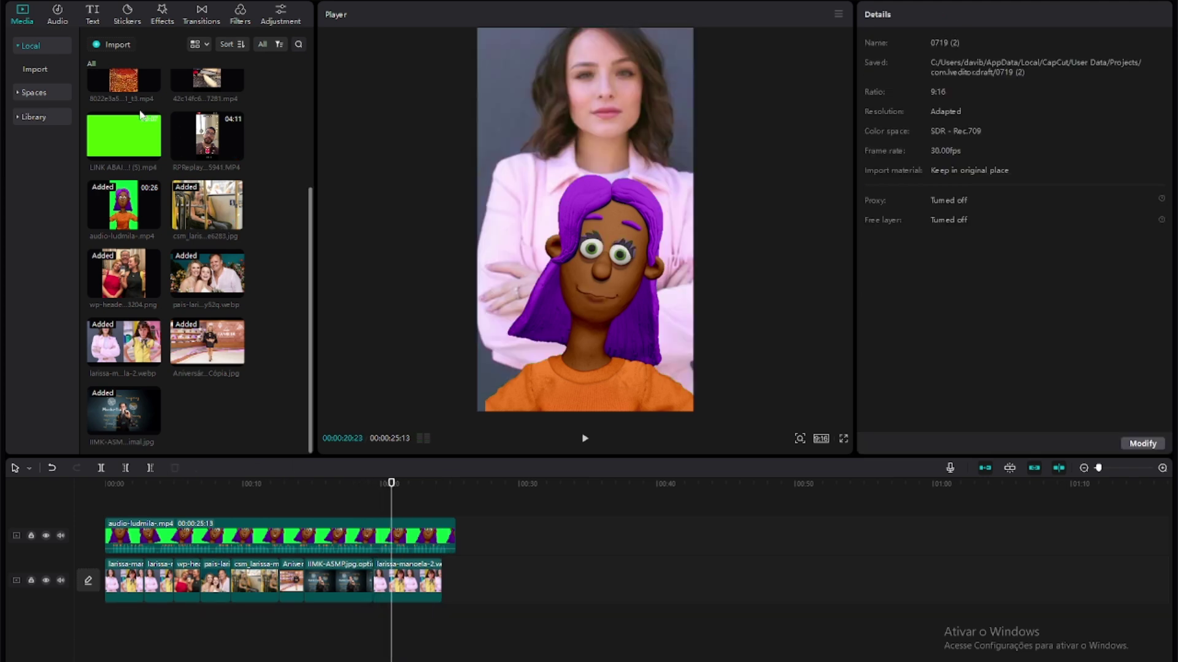
{"action": "left_click_drag", "start_coordinate": [143, 145], "coordinate": [375, 495]}
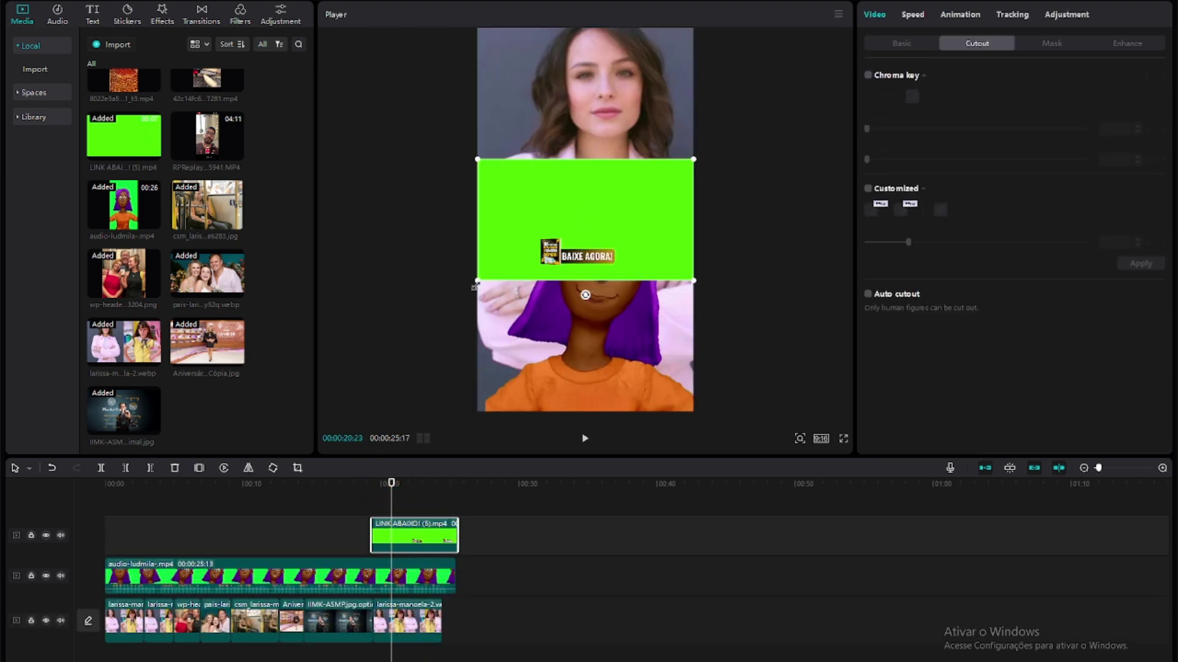
{"action": "left_click_drag", "start_coordinate": [475, 285], "coordinate": [220, 409]}
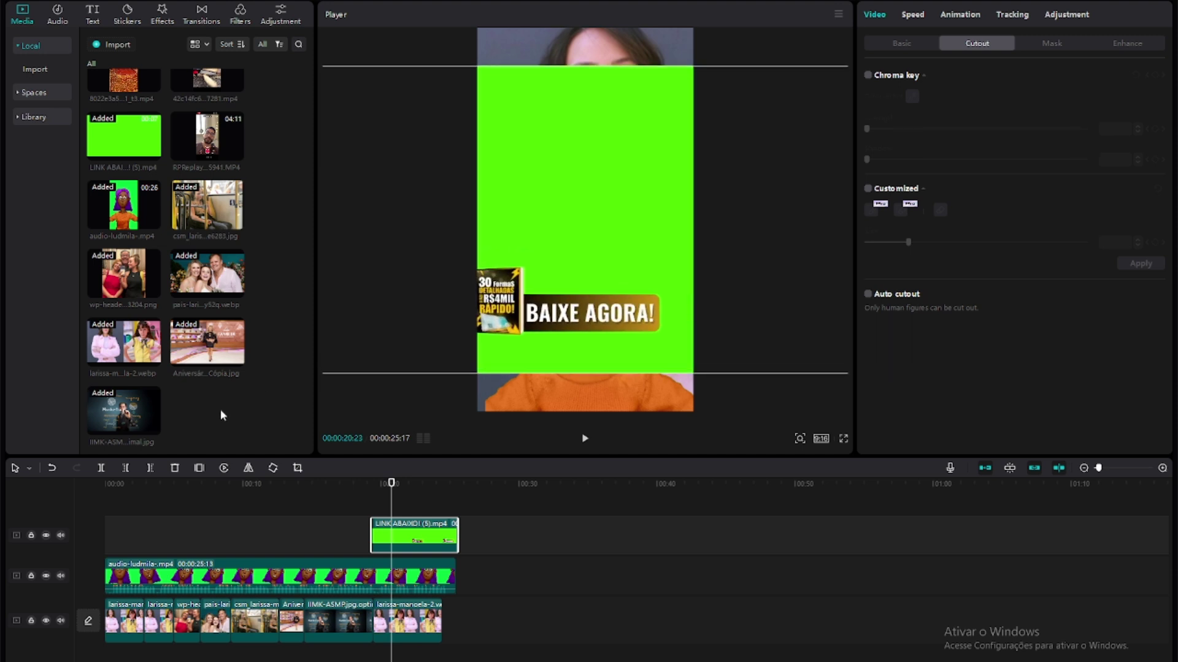
{"action": "left_click_drag", "start_coordinate": [577, 275], "coordinate": [631, 290]}
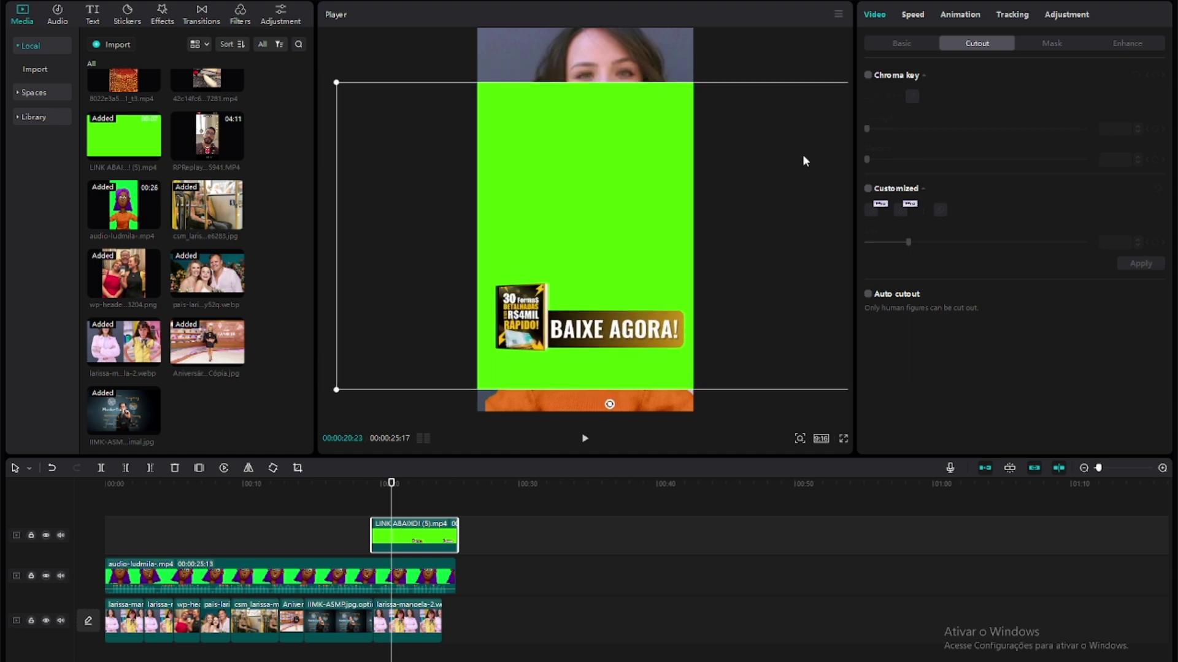
Step: Key out the green background of the LINK ABAIXO! clip with Chroma key at strength 28
{"action": "left_click", "coordinate": [868, 75]}
{"action": "left_click", "coordinate": [912, 97]}
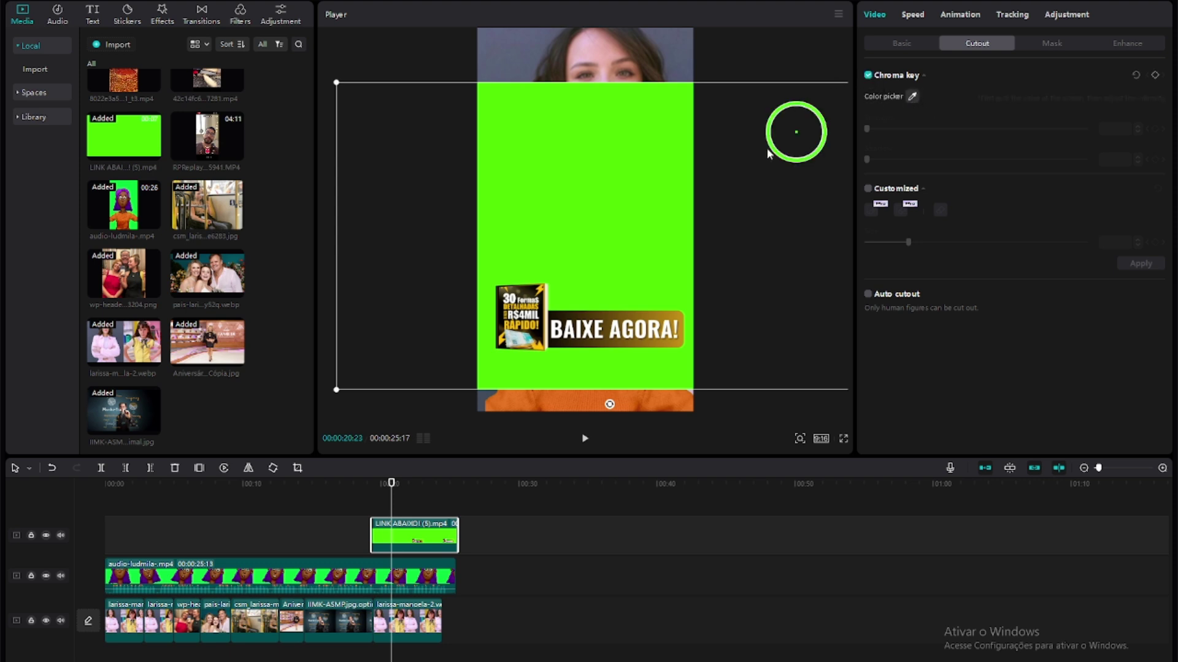
{"action": "left_click", "coordinate": [627, 200]}
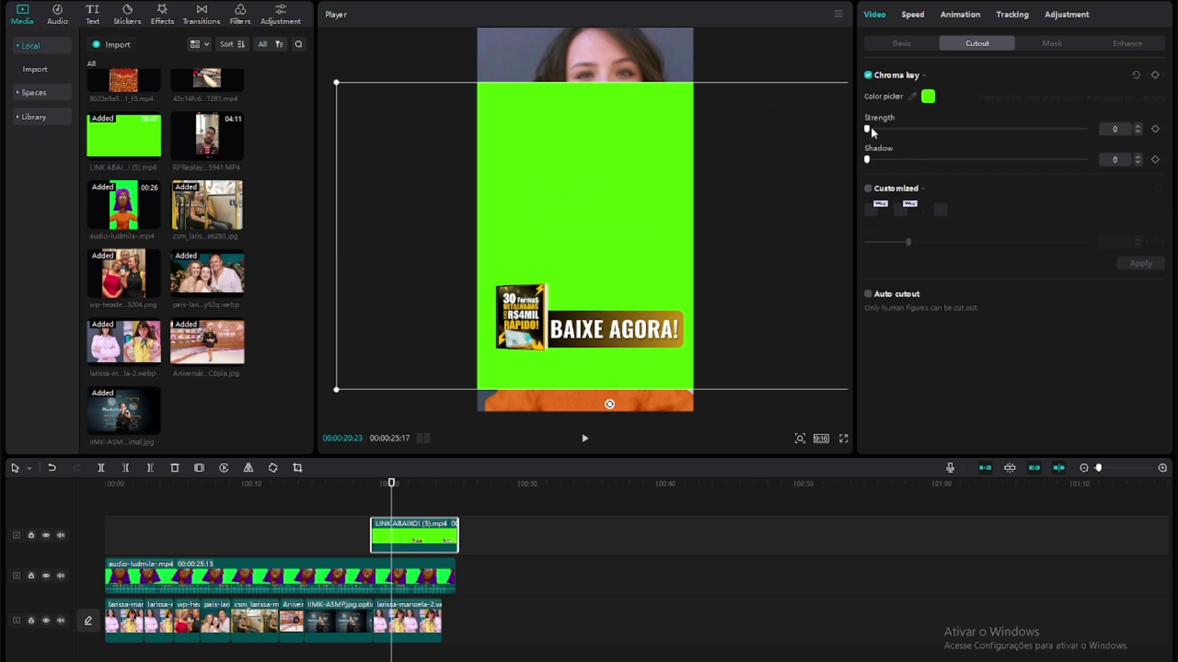
{"action": "left_click_drag", "start_coordinate": [871, 126], "coordinate": [907, 131]}
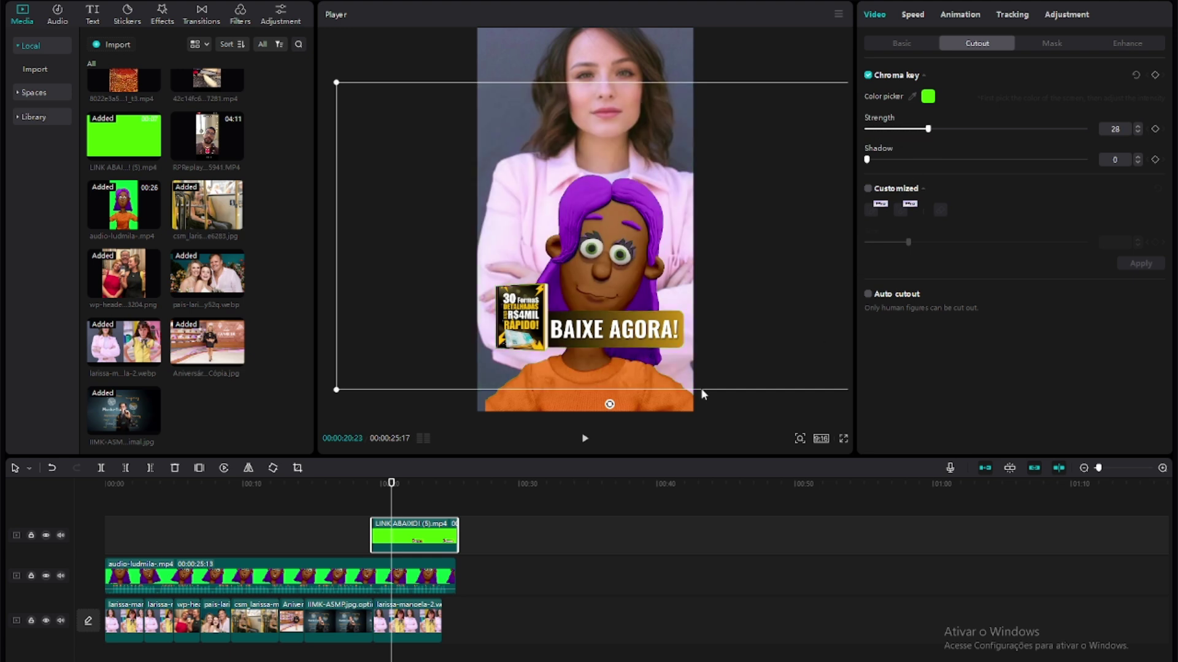
Step: Play back the transition from the marketing image to the last photo to check the keyed banner overlay
{"action": "left_click", "coordinate": [363, 515]}
{"action": "key", "text": "space"}
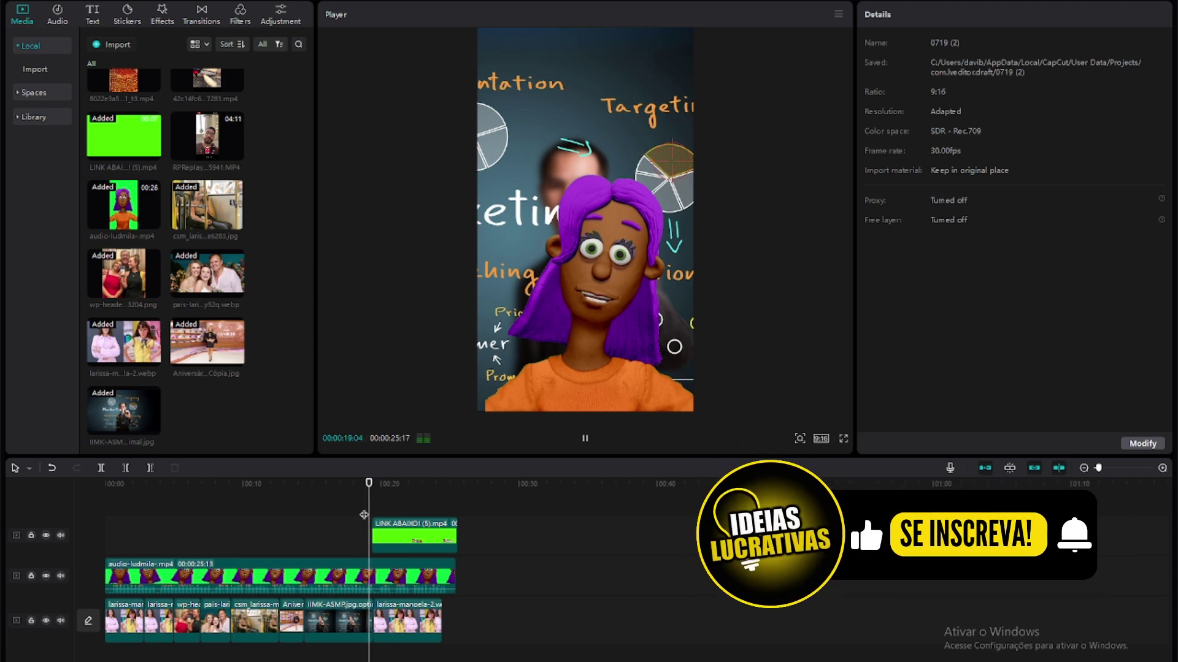
{"action": "key", "text": "space"}
{"action": "left_click", "coordinate": [325, 507]}
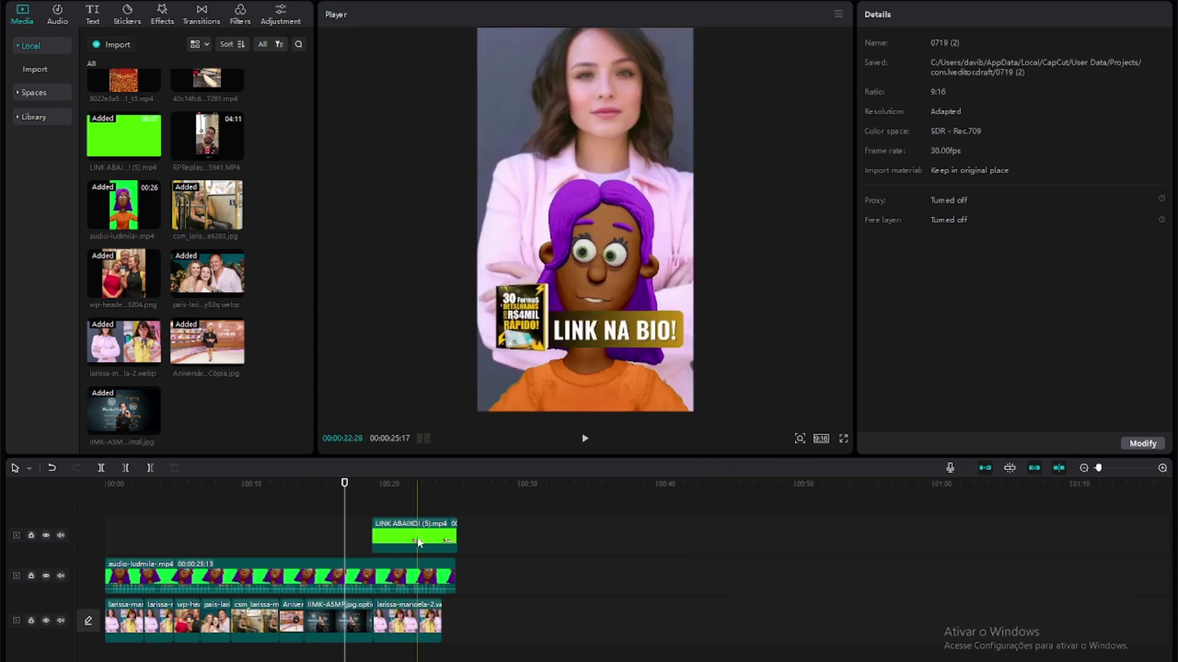
Step: Move the LINK ABAIXO! clip earlier so its banner starts at the playhead over the marketing image, and place the playhead just inside it
{"action": "left_click_drag", "start_coordinate": [420, 539], "coordinate": [393, 542]}
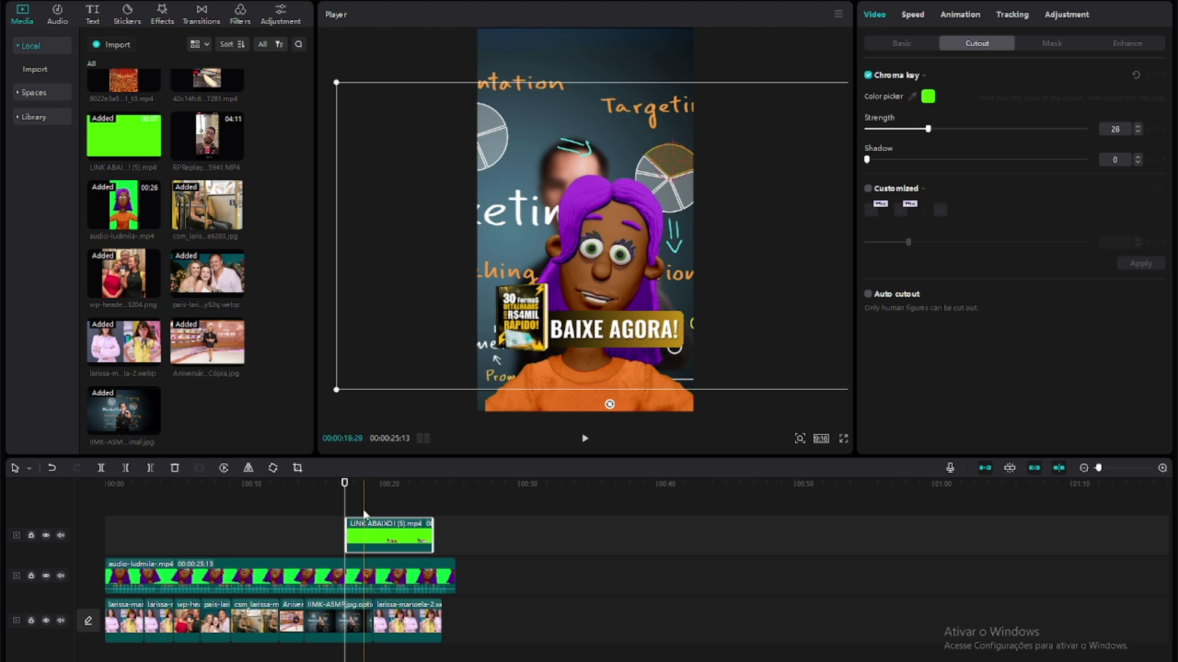
{"action": "left_click", "coordinate": [357, 507]}
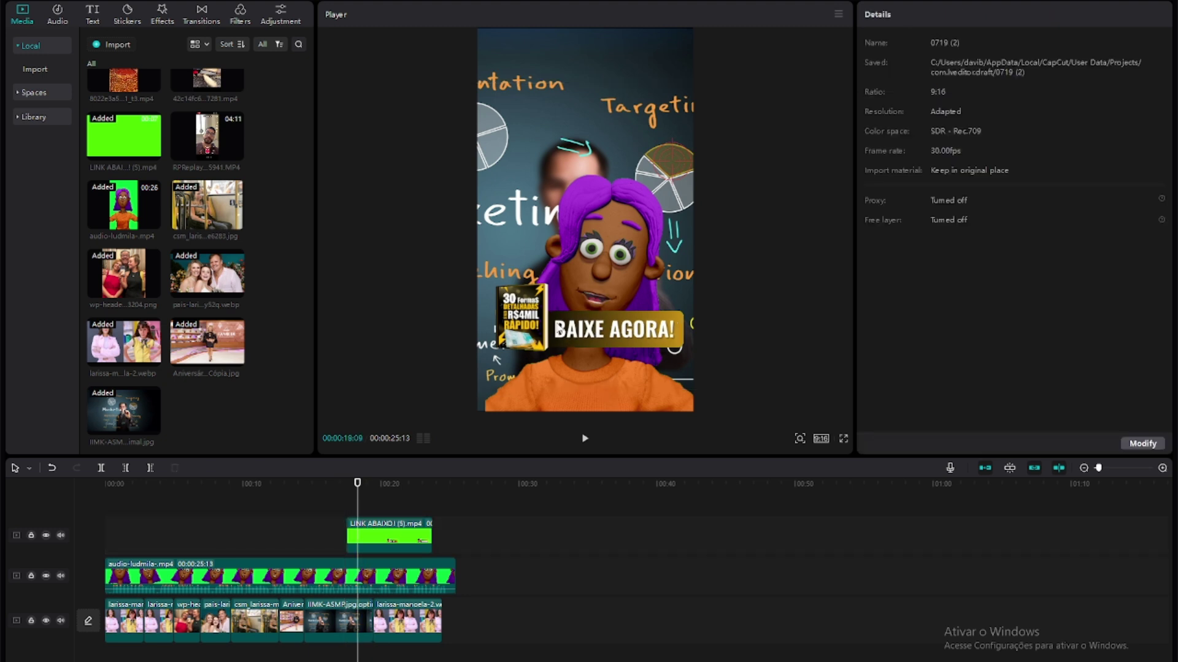
Step: Switch to Chrome and look through the recent designs on the Canva home page, closing the open design-type list
{"action": "key", "text": "alt+Tab"}
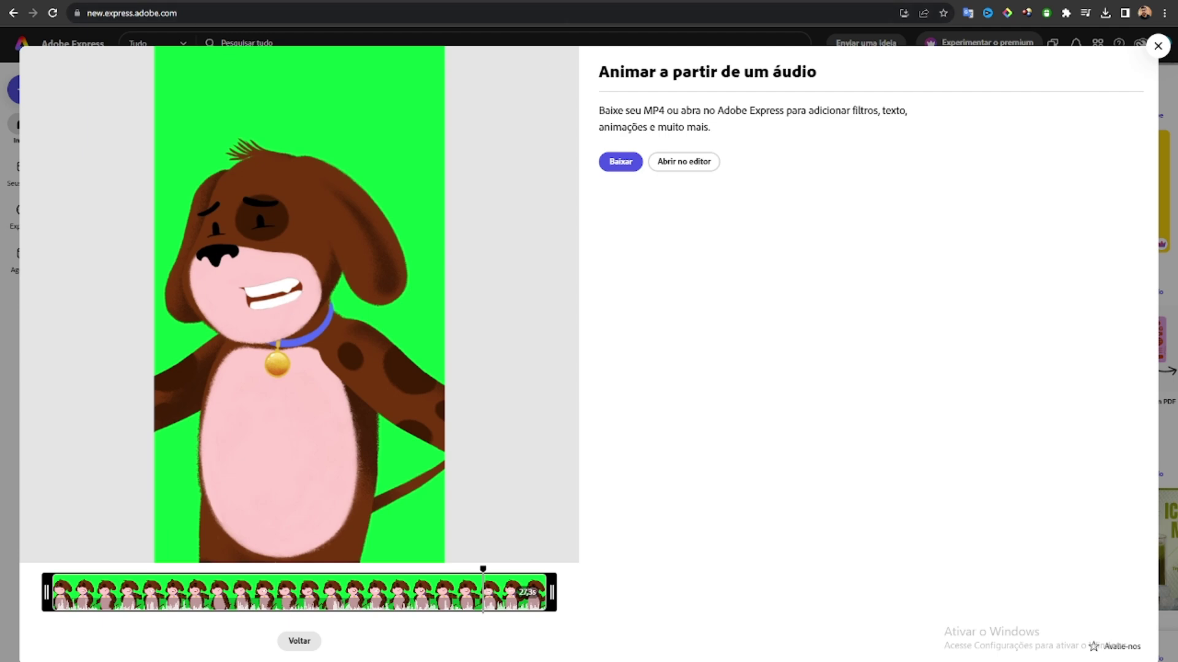
{"action": "left_click", "coordinate": [202, 2]}
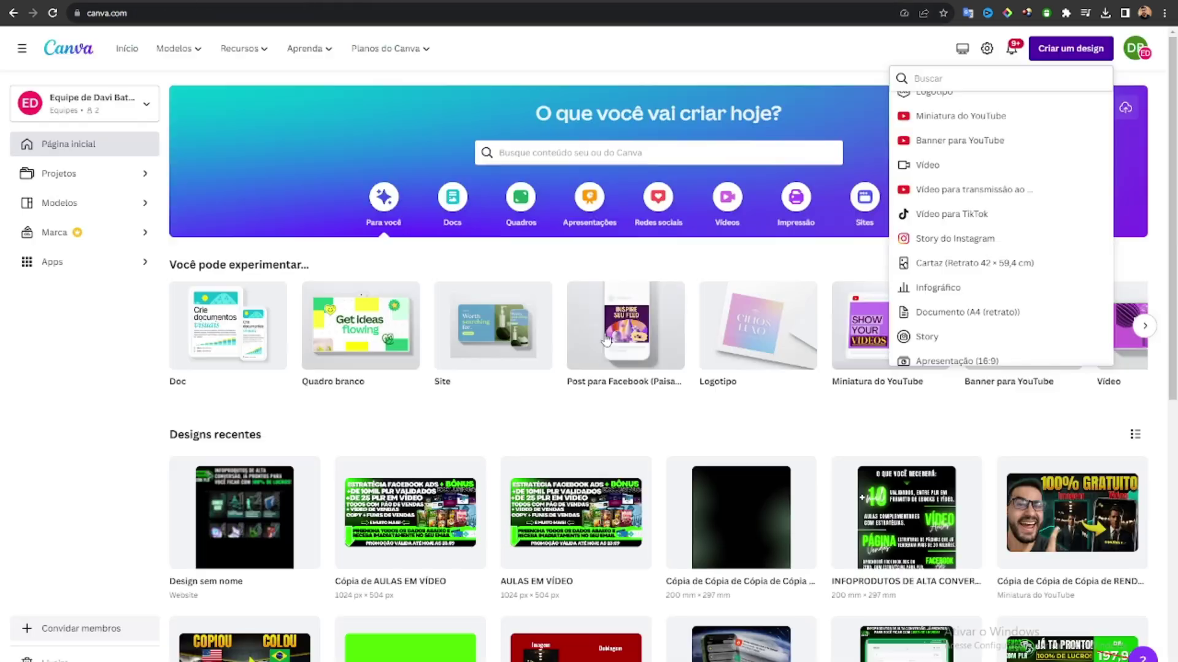
{"action": "scroll", "coordinate": [551, 448], "scroll_direction": "down", "scroll_amount": 8}
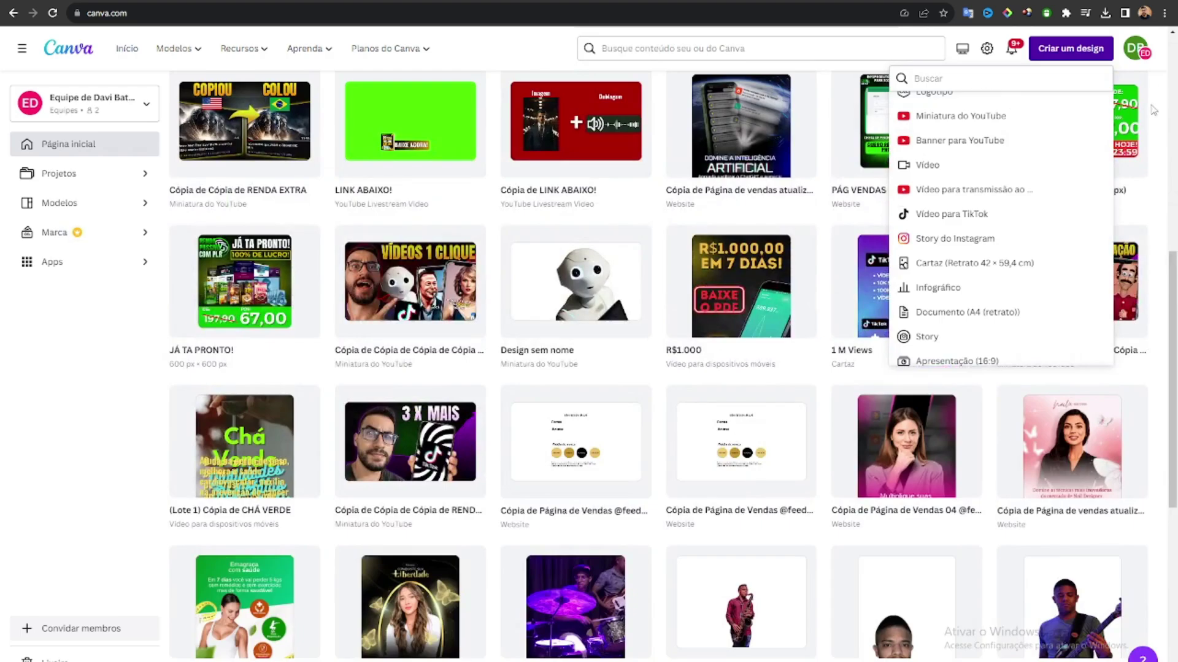
{"action": "left_click", "coordinate": [472, 363]}
{"action": "scroll", "coordinate": [473, 363], "scroll_direction": "down", "scroll_amount": 15}
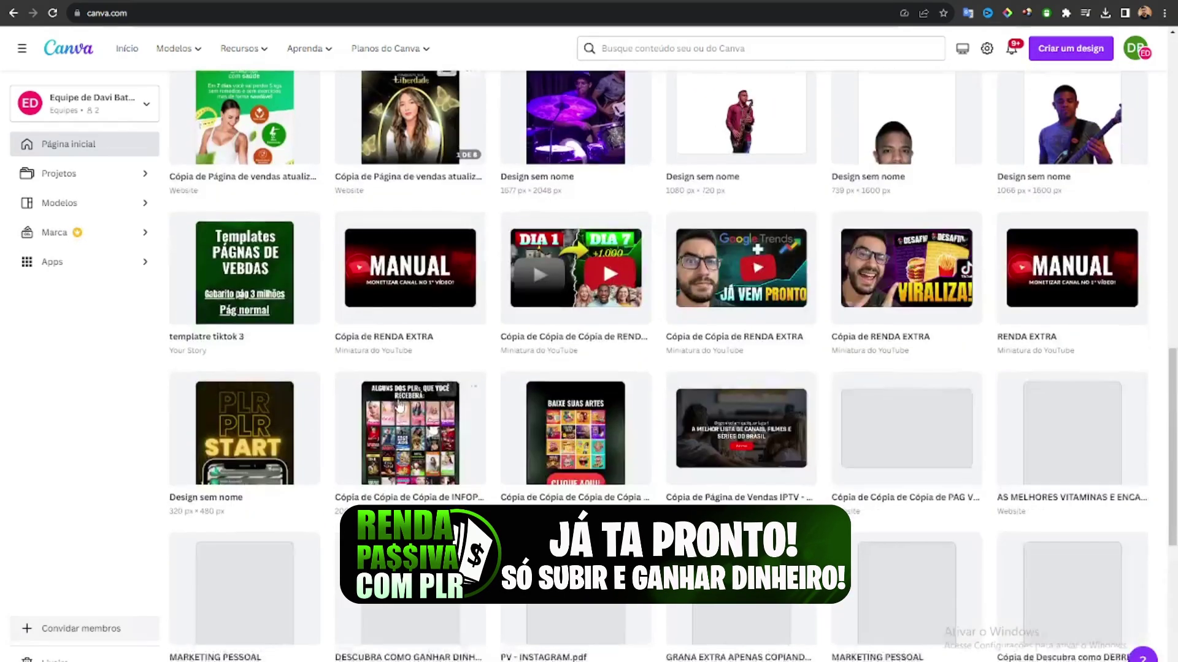
{"action": "scroll", "coordinate": [399, 406], "scroll_direction": "down", "scroll_amount": 8}
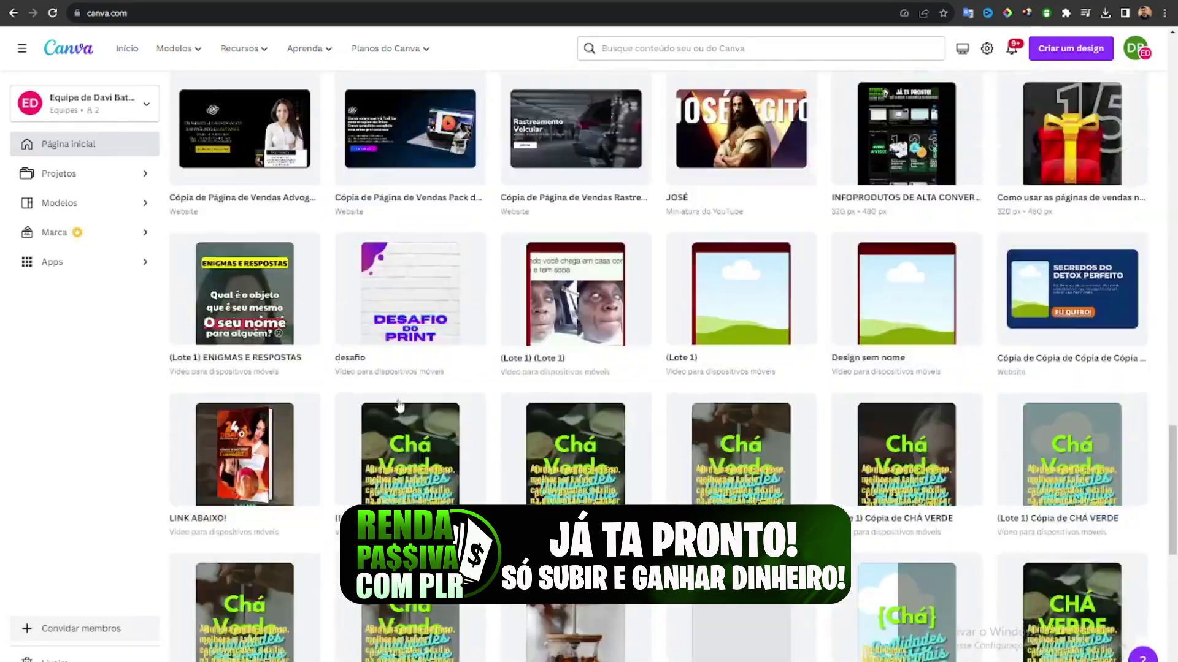
{"action": "scroll", "coordinate": [399, 406], "scroll_direction": "up", "scroll_amount": 5}
{"action": "scroll", "coordinate": [399, 406], "scroll_direction": "down", "scroll_amount": 9}
{"action": "scroll", "coordinate": [400, 406], "scroll_direction": "down", "scroll_amount": 6}
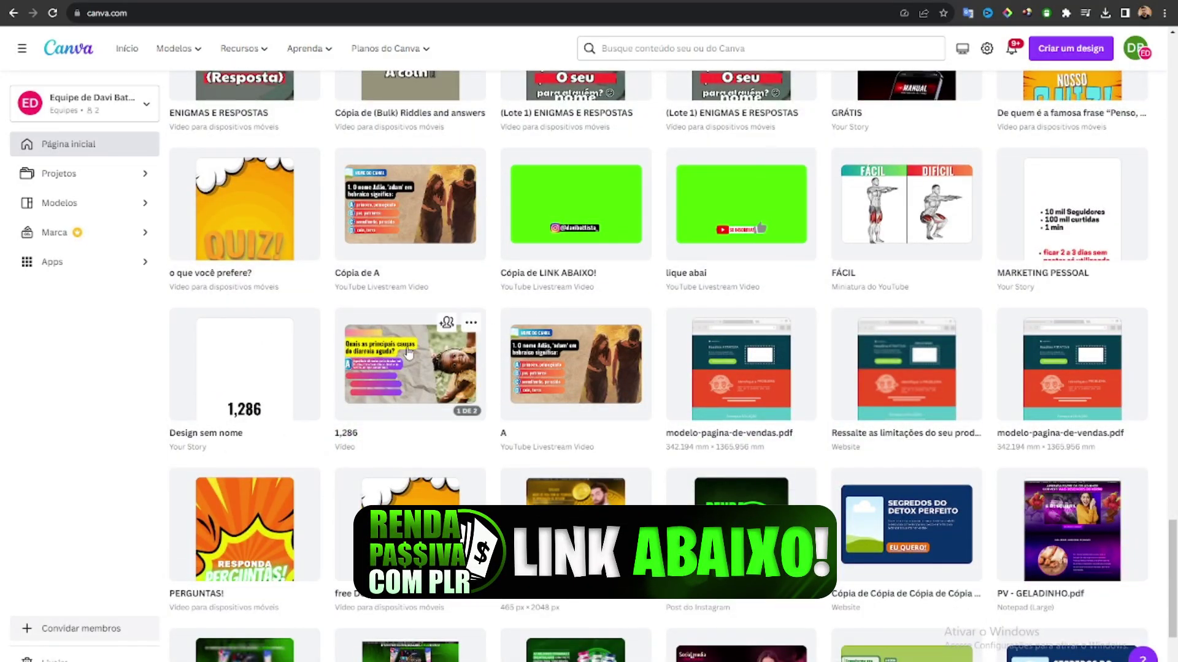
{"action": "scroll", "coordinate": [408, 353], "scroll_direction": "up", "scroll_amount": 15}
{"action": "scroll", "coordinate": [408, 353], "scroll_direction": "up", "scroll_amount": 8}
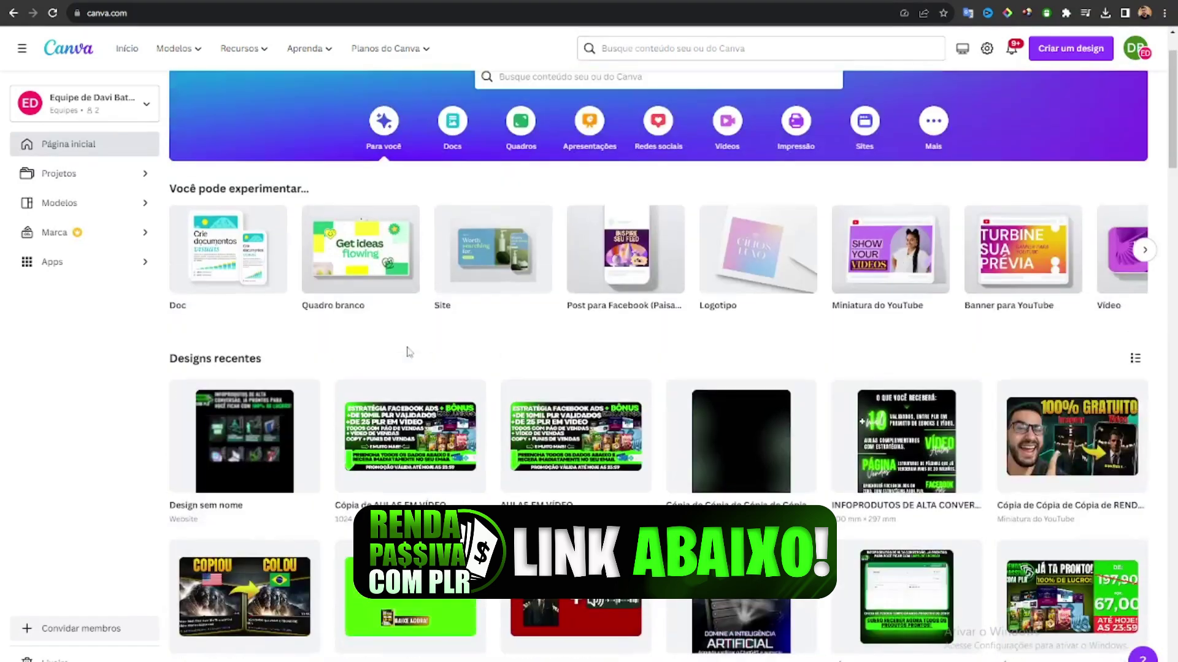
{"action": "scroll", "coordinate": [402, 349], "scroll_direction": "down", "scroll_amount": 5}
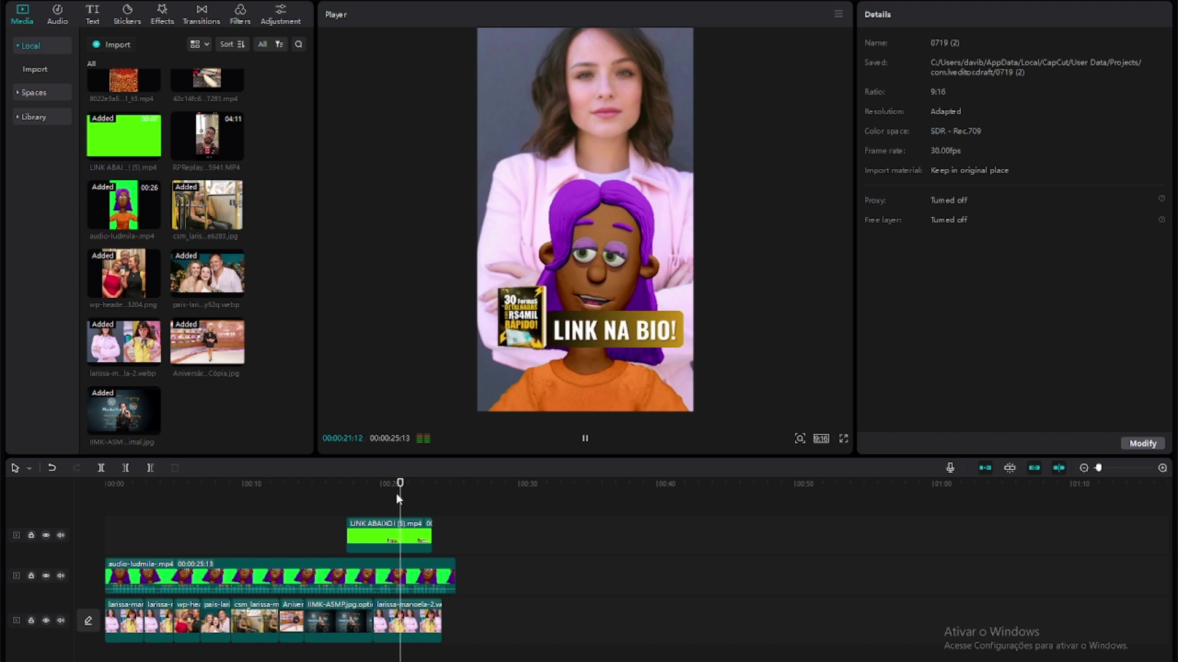
Step: Stop the CapCut preview, switch to Chrome and review the PLR sales page's offer and the Kiwify product list
{"action": "key", "text": "space"}
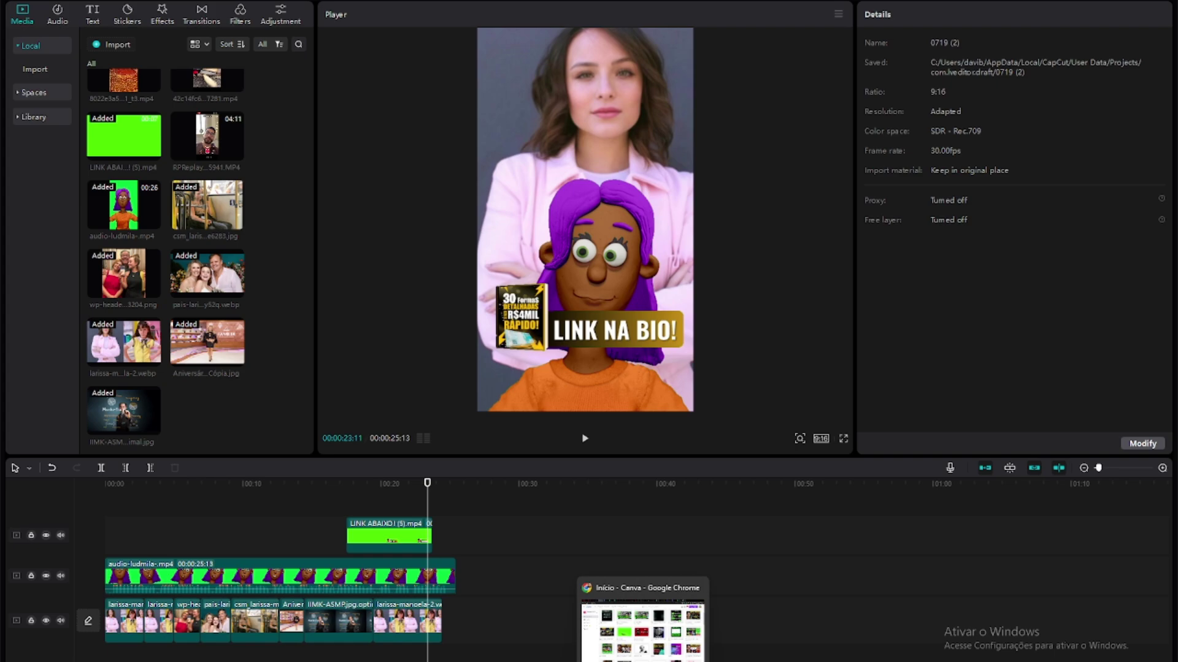
{"action": "left_click", "coordinate": [642, 620]}
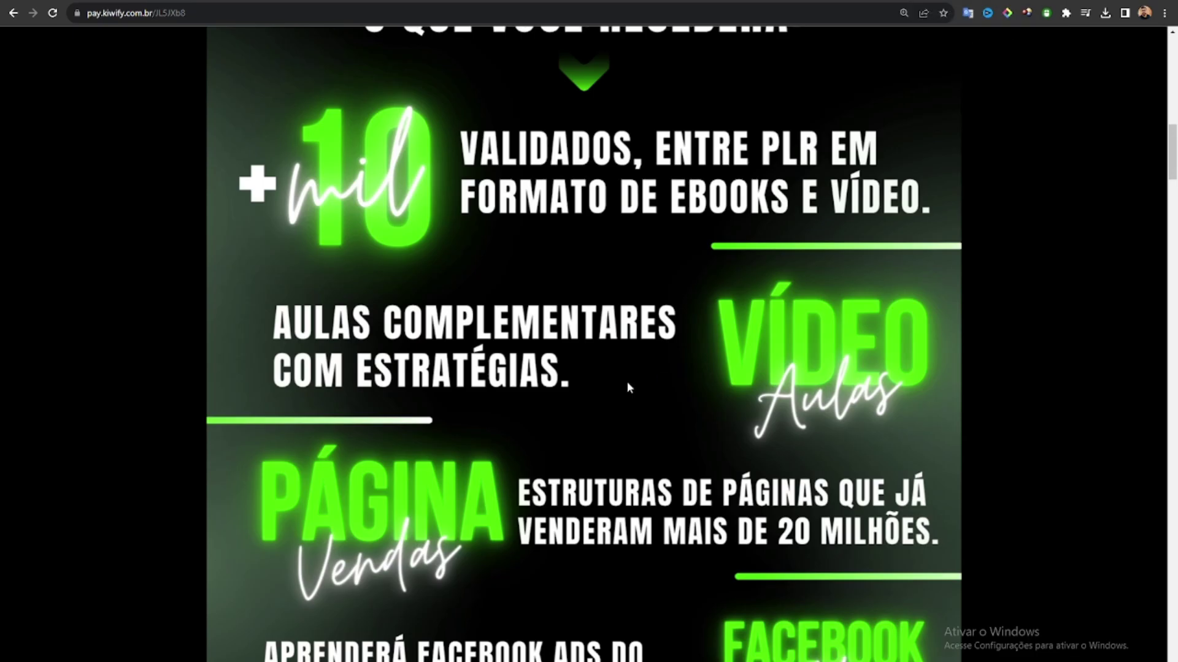
{"action": "scroll", "coordinate": [605, 376], "scroll_direction": "down", "scroll_amount": 4}
{"action": "scroll", "coordinate": [604, 376], "scroll_direction": "up", "scroll_amount": 7}
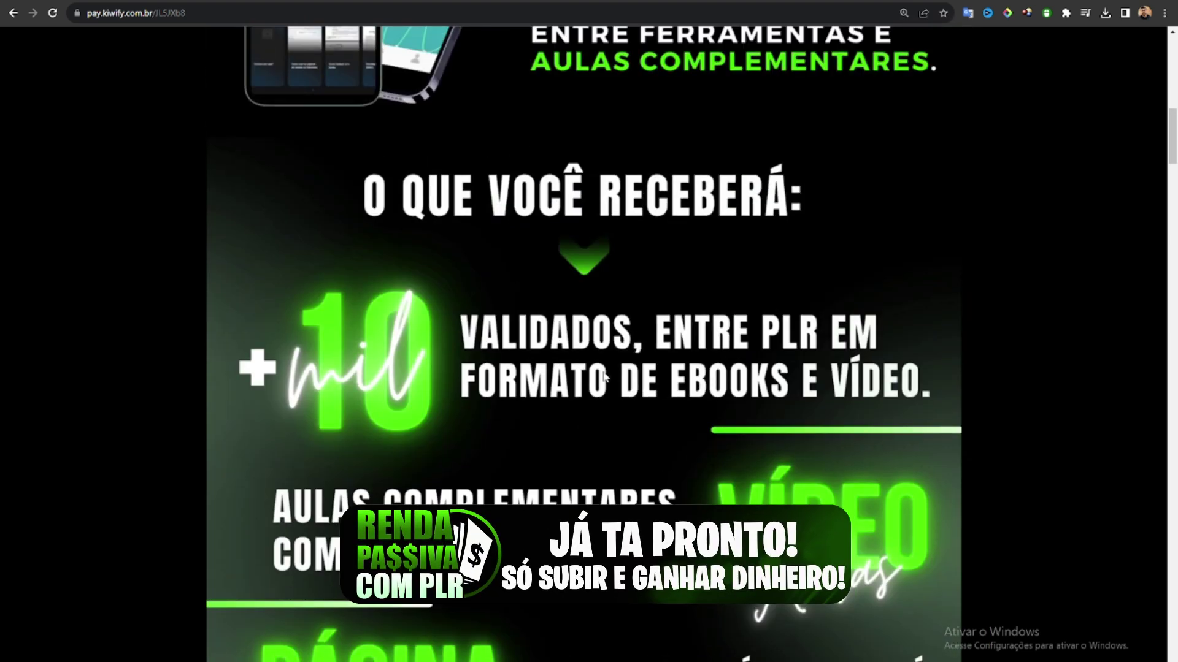
{"action": "scroll", "coordinate": [604, 377], "scroll_direction": "down", "scroll_amount": 20}
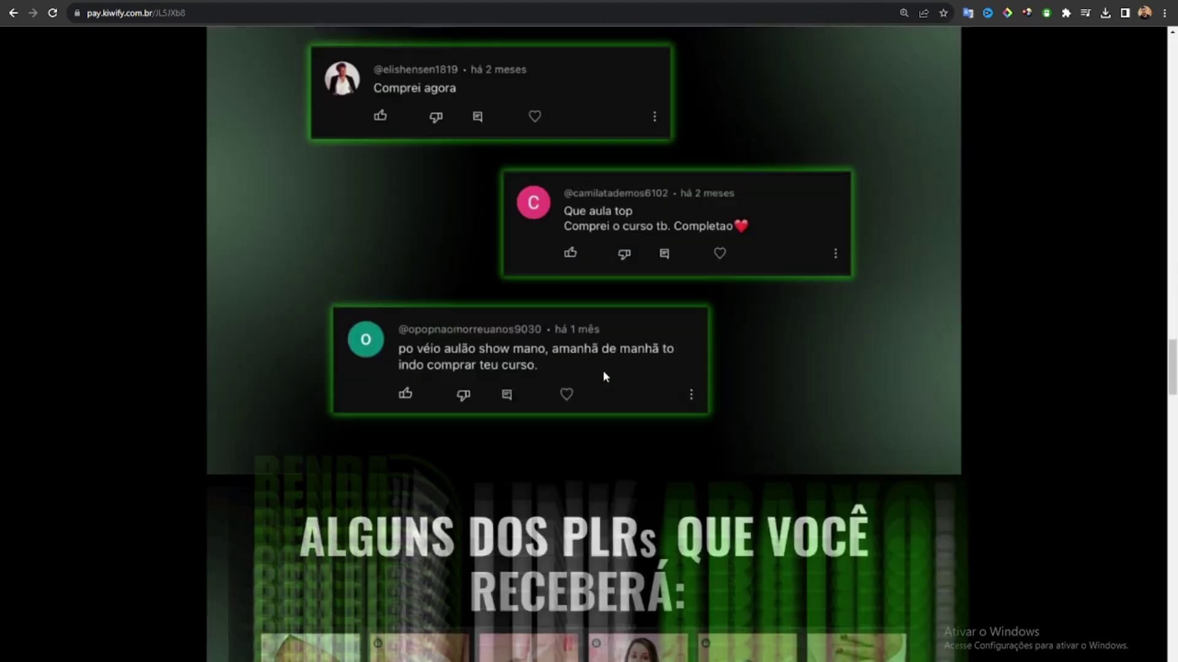
{"action": "scroll", "coordinate": [602, 370], "scroll_direction": "down", "scroll_amount": 13}
{"action": "scroll", "coordinate": [603, 370], "scroll_direction": "up", "scroll_amount": 7}
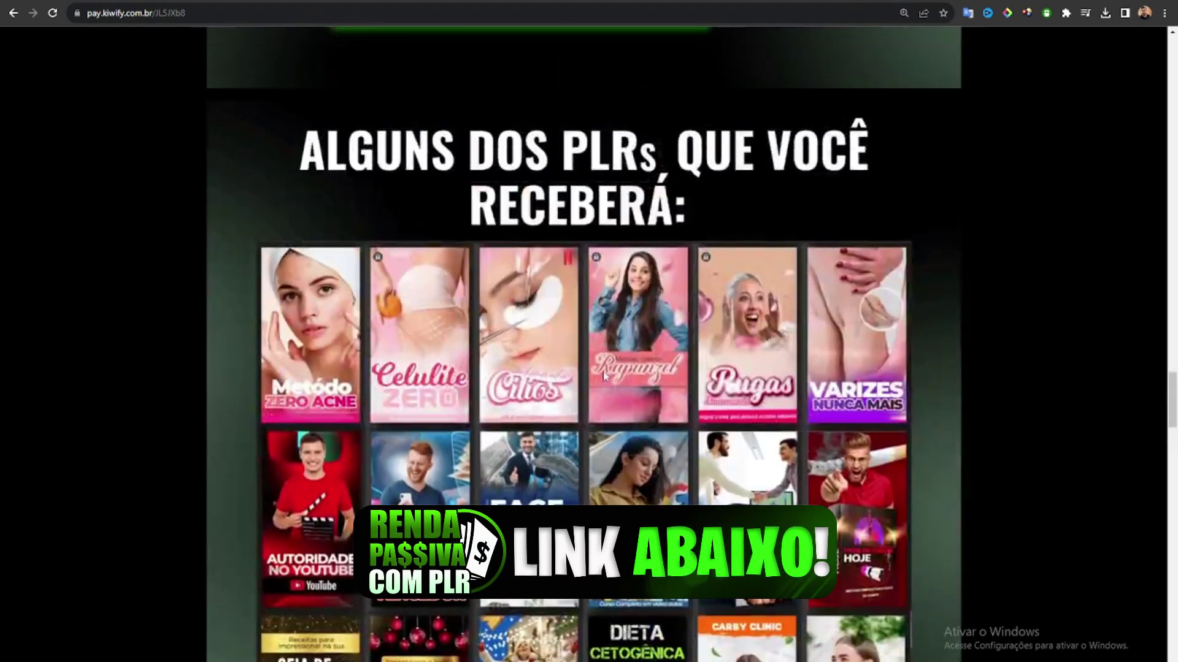
{"action": "scroll", "coordinate": [604, 376], "scroll_direction": "down", "scroll_amount": 3}
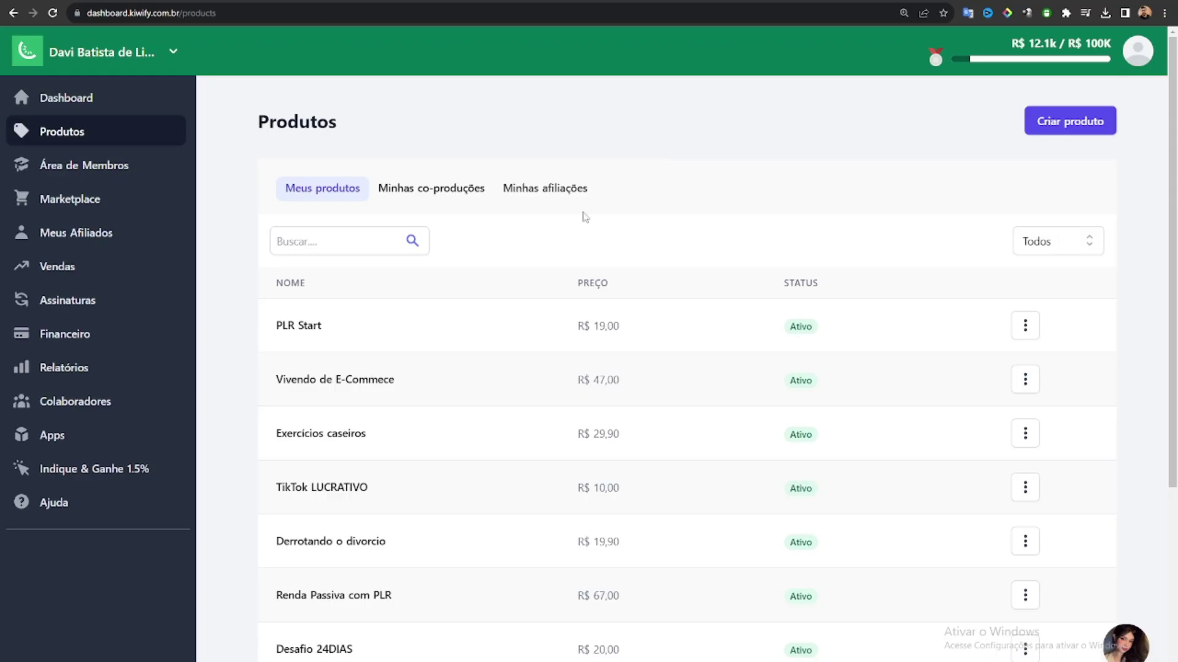
{"action": "scroll", "coordinate": [604, 318], "scroll_direction": "down", "scroll_amount": 4}
{"action": "scroll", "coordinate": [618, 308], "scroll_direction": "up", "scroll_amount": 4}
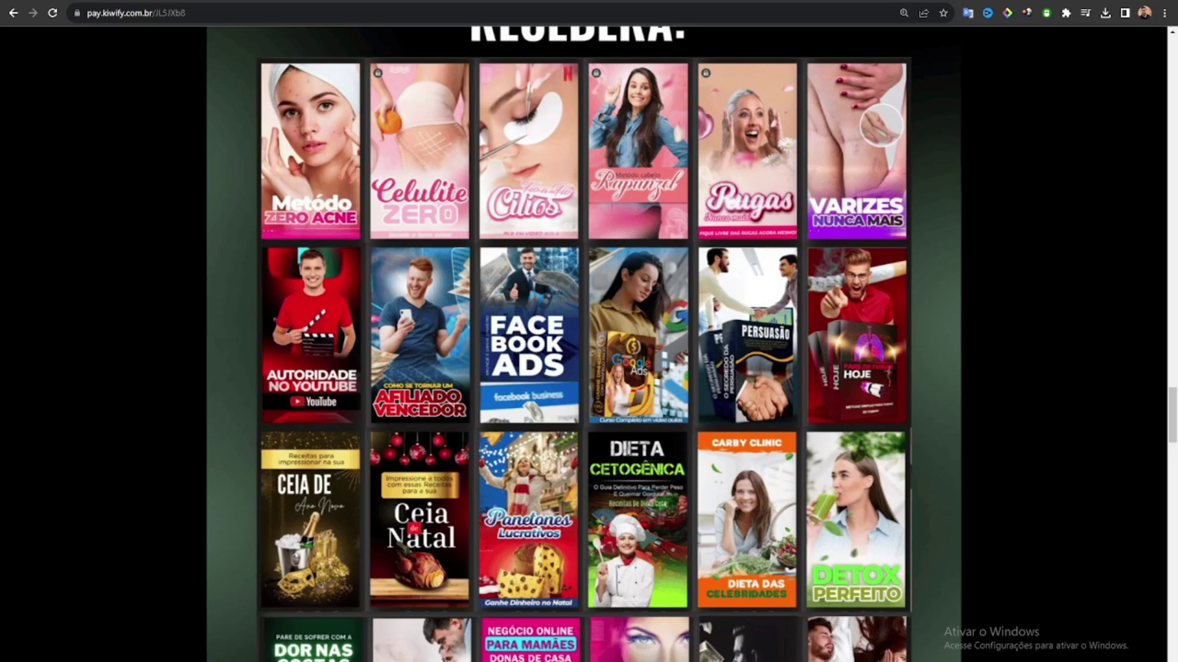
Step: Examine the PLR covers, the bonus section and the ready-made Canva sales pages offered on the sales page
{"action": "scroll", "coordinate": [503, 459], "scroll_direction": "down", "scroll_amount": 1}
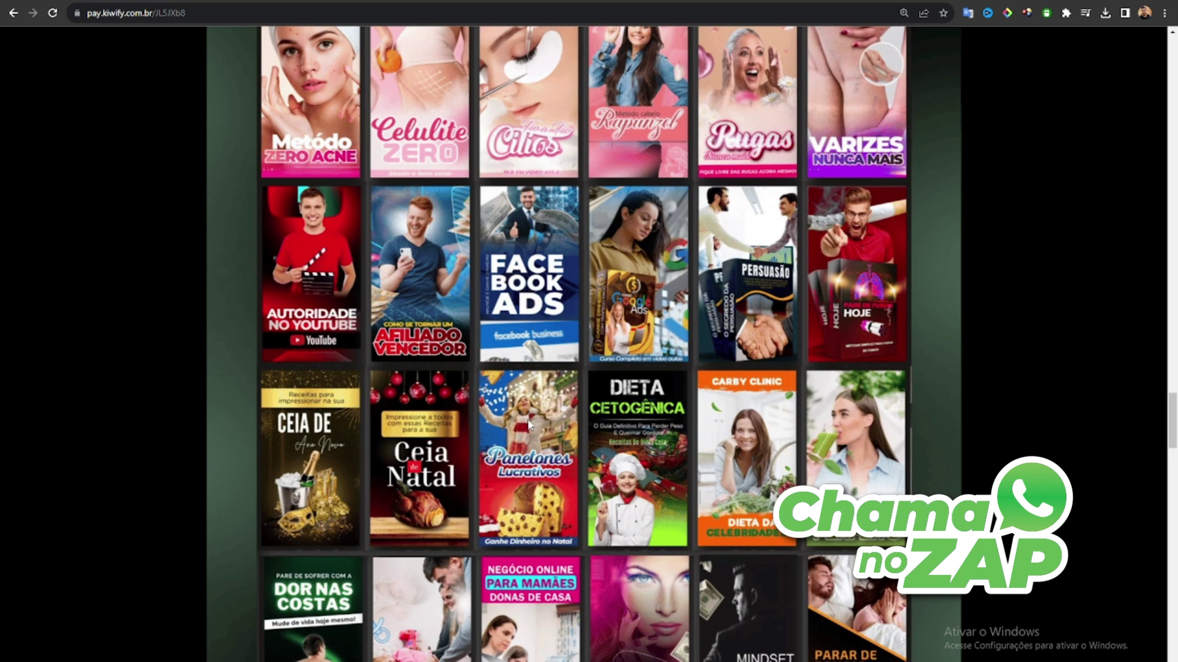
{"action": "scroll", "coordinate": [529, 424], "scroll_direction": "up", "scroll_amount": 20}
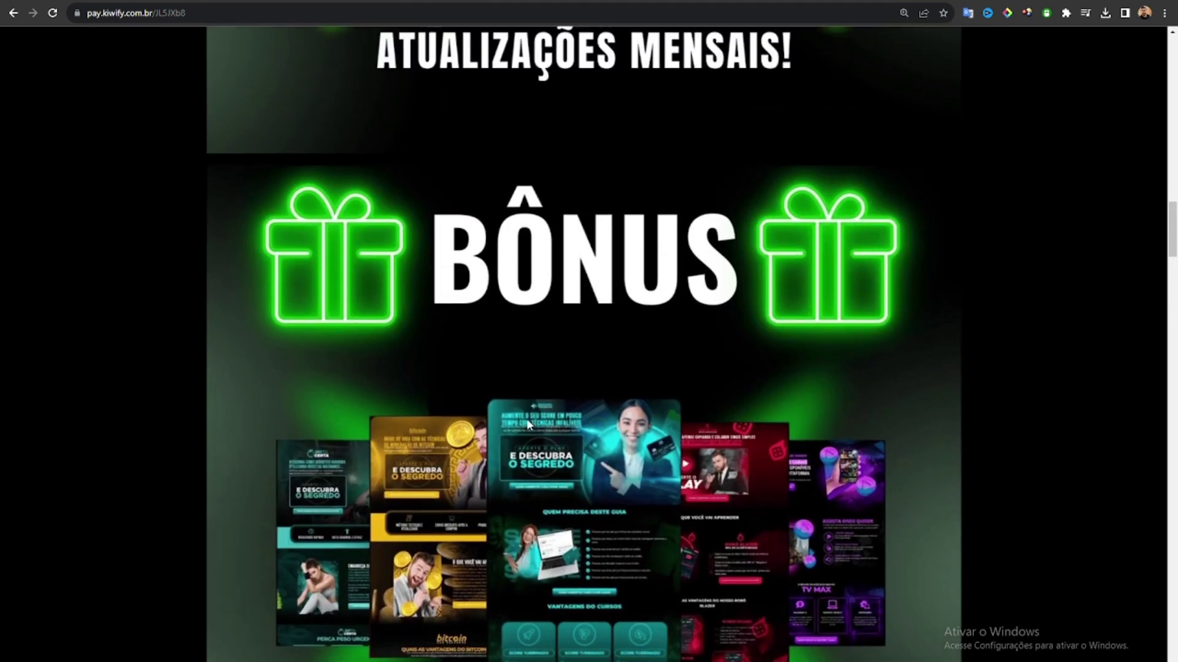
{"action": "scroll", "coordinate": [526, 418], "scroll_direction": "down", "scroll_amount": 3}
{"action": "scroll", "coordinate": [425, 624], "scroll_direction": "down", "scroll_amount": 3}
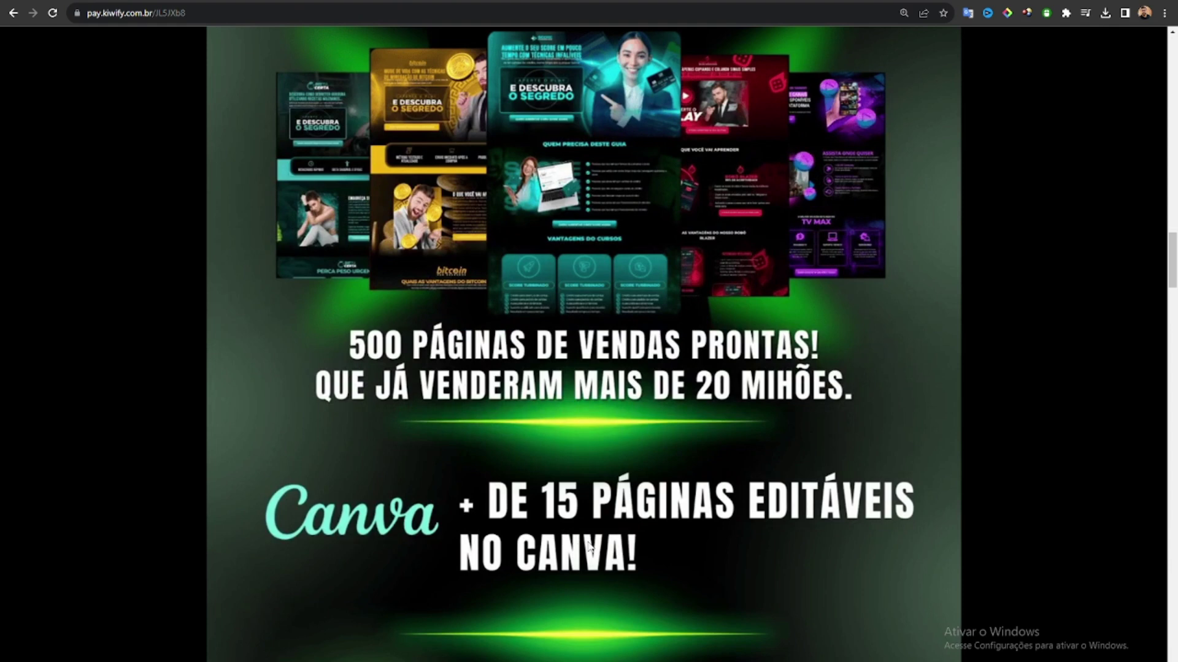
{"action": "scroll", "coordinate": [589, 546], "scroll_direction": "down", "scroll_amount": 2}
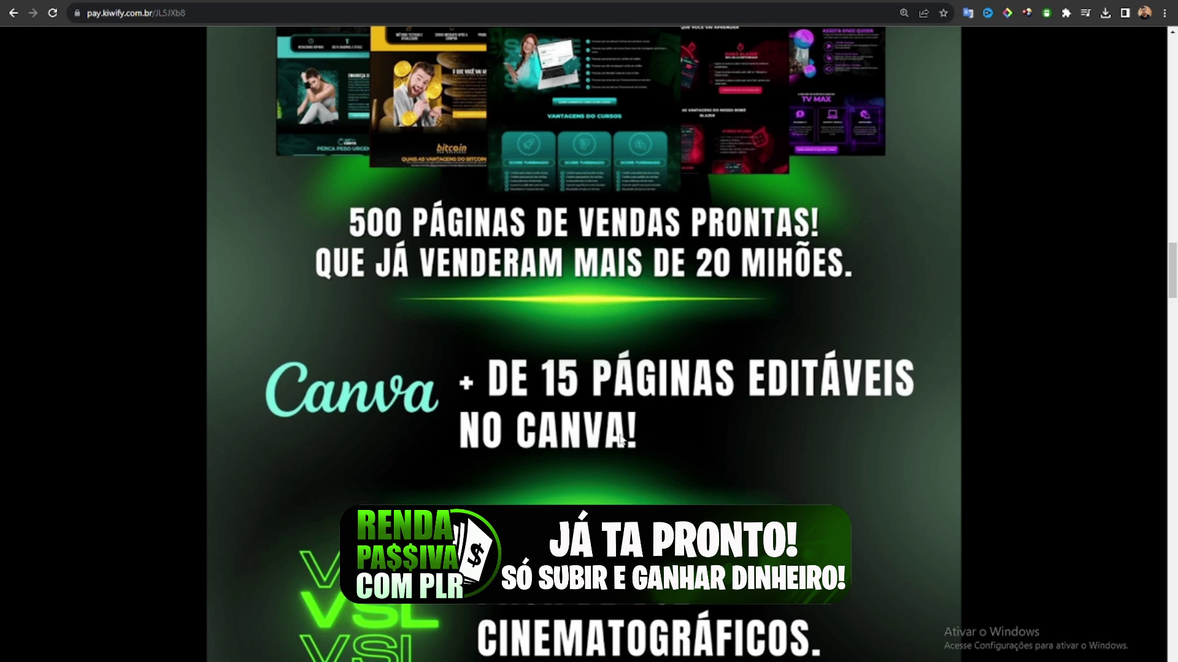
{"action": "scroll", "coordinate": [629, 428], "scroll_direction": "up", "scroll_amount": 3}
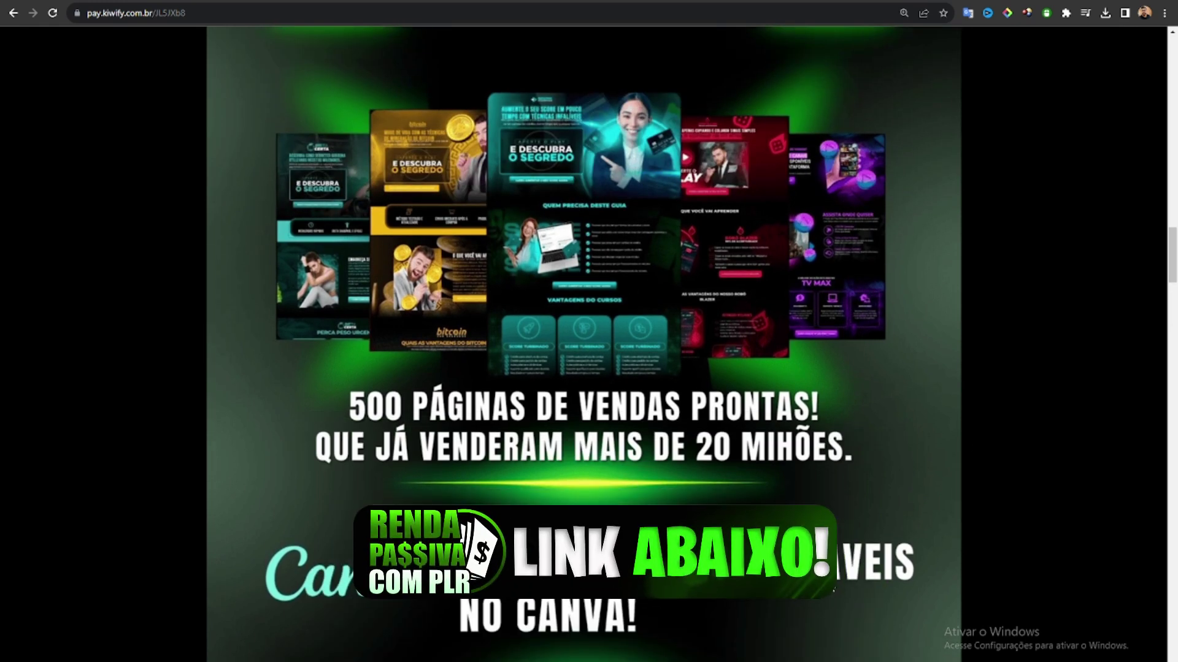
{"action": "scroll", "coordinate": [932, 352], "scroll_direction": "down", "scroll_amount": 5}
{"action": "scroll", "coordinate": [828, 485], "scroll_direction": "up", "scroll_amount": 3}
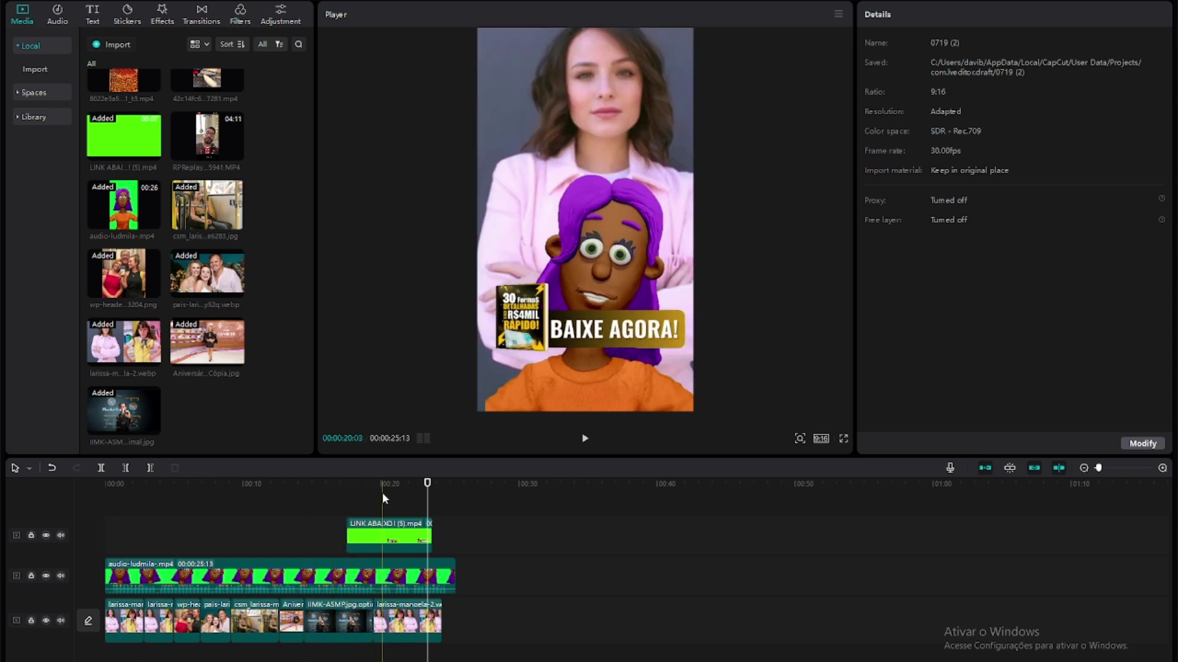
Step: Switch to the Downloads folder in File Explorer and display its files with smaller icons
{"action": "mouse_move", "coordinate": [561, 661]}
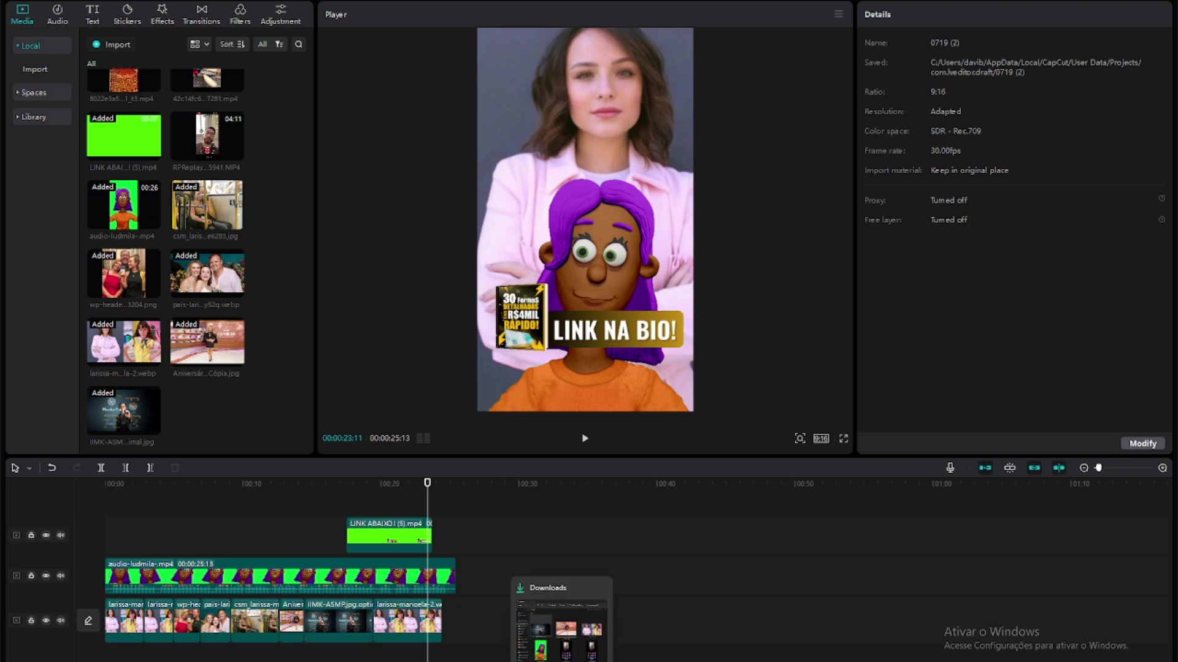
{"action": "left_click", "coordinate": [561, 626]}
{"action": "scroll", "coordinate": [926, 314], "scroll_direction": "down", "scroll_amount": 10}
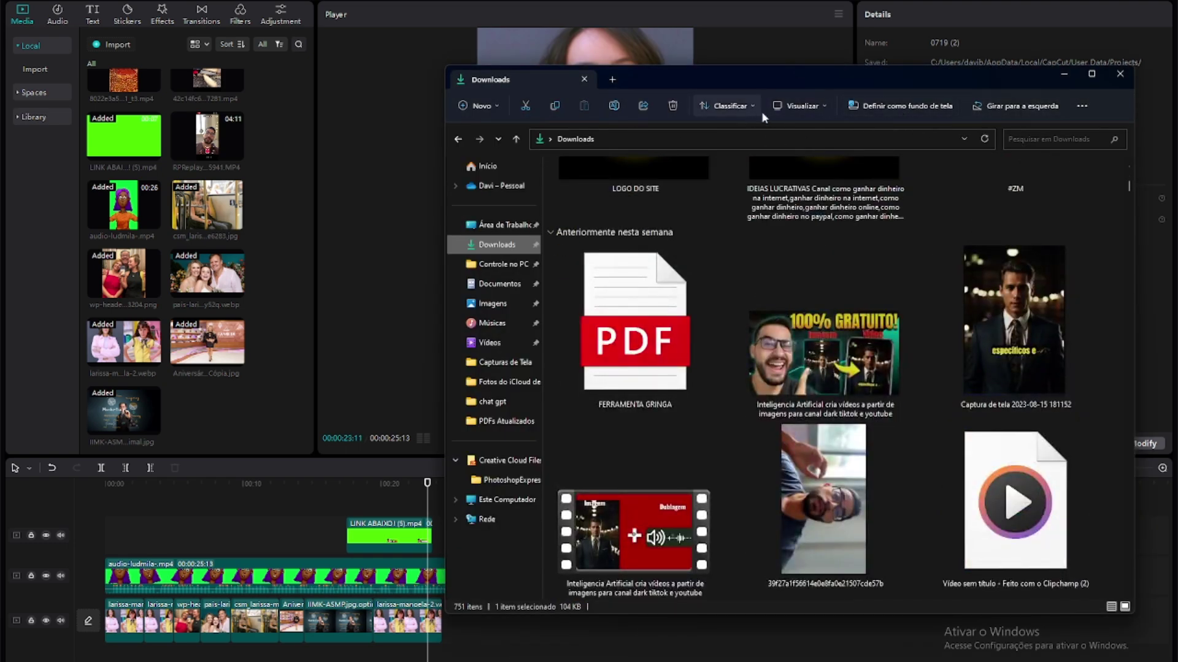
{"action": "left_click", "coordinate": [809, 109]}
{"action": "left_click", "coordinate": [816, 155]}
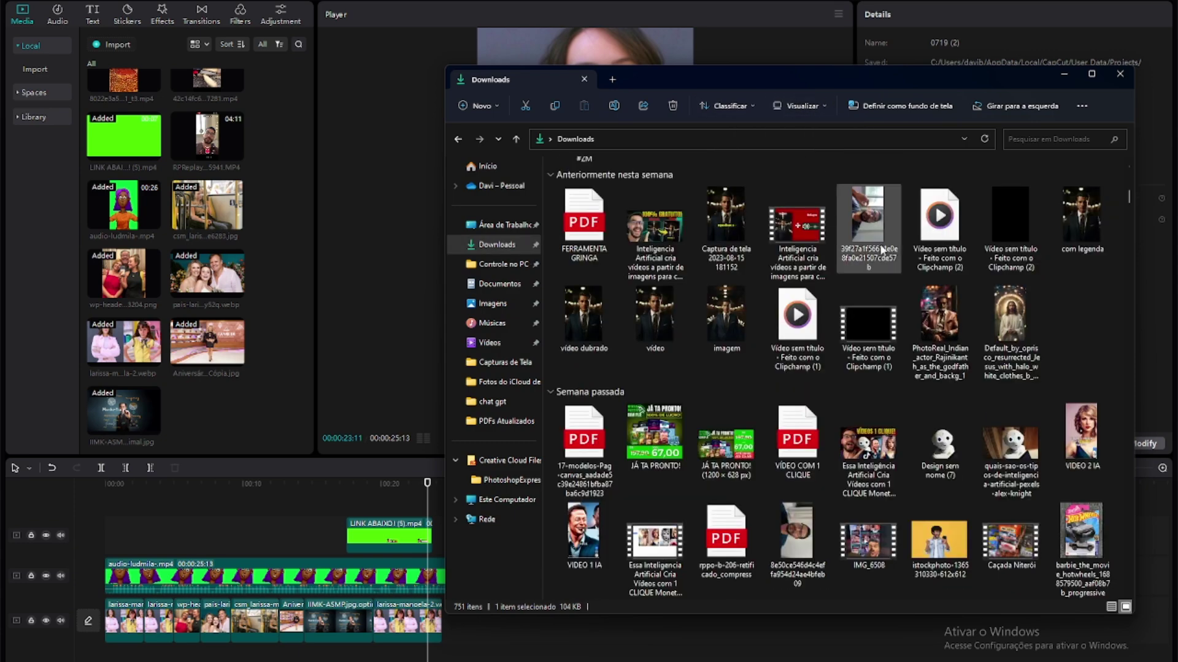
Step: Find the Criança e Bebê folder in Downloads and open the Dieta de Criança PDF from its Dieta de Criança > Ebook Em Português subfolder
{"action": "scroll", "coordinate": [907, 273], "scroll_direction": "down", "scroll_amount": 10}
{"action": "scroll", "coordinate": [907, 273], "scroll_direction": "down", "scroll_amount": 15}
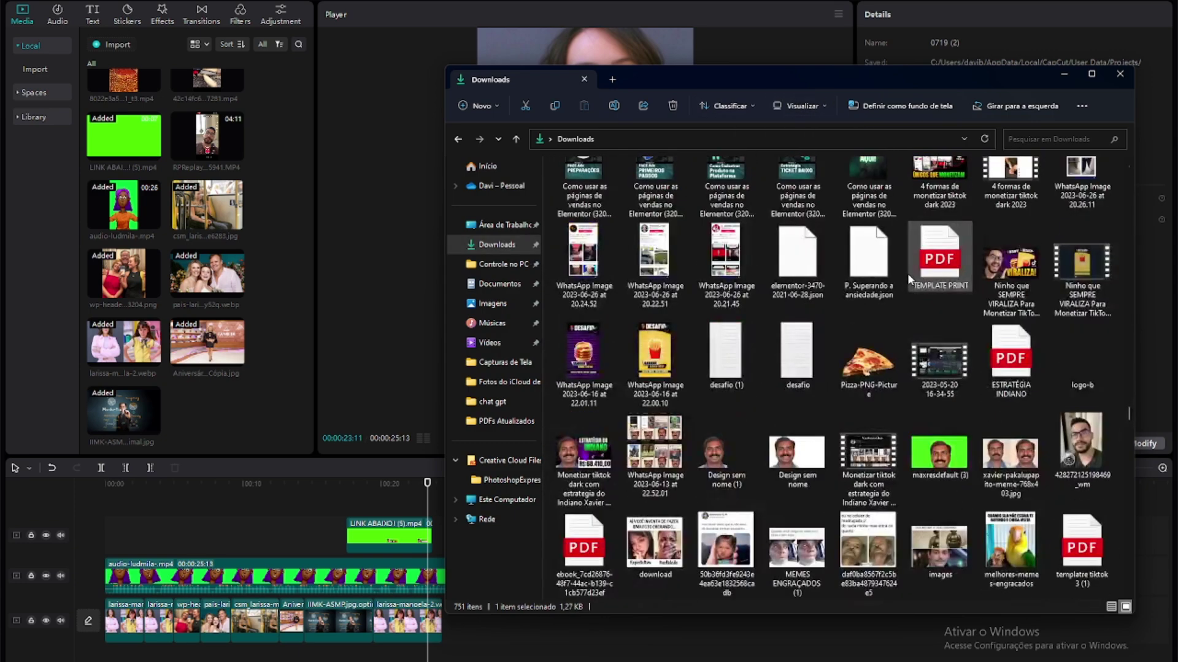
{"action": "scroll", "coordinate": [907, 273], "scroll_direction": "down", "scroll_amount": 15}
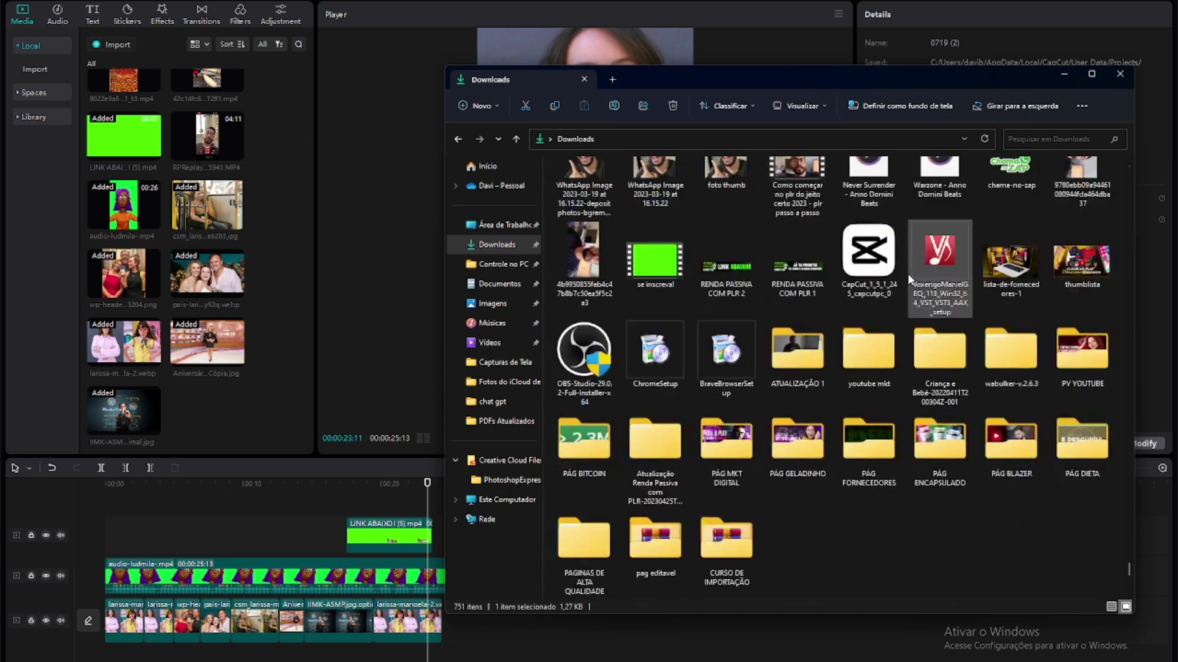
{"action": "double_click", "coordinate": [941, 270]}
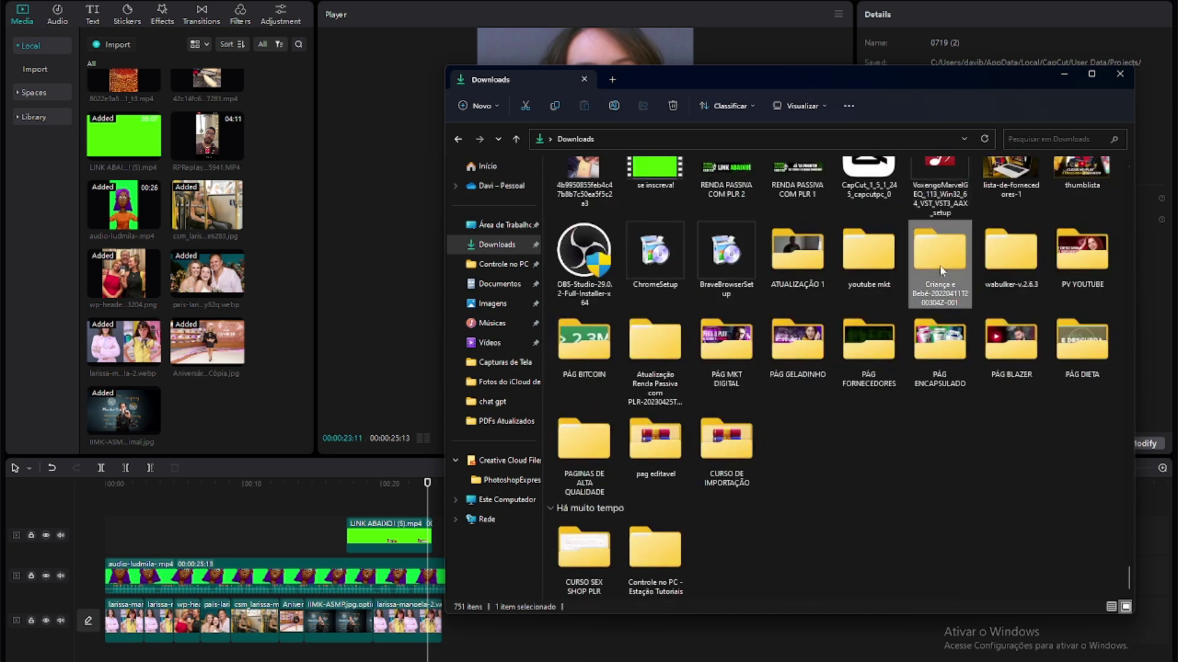
{"action": "double_click", "coordinate": [593, 203]}
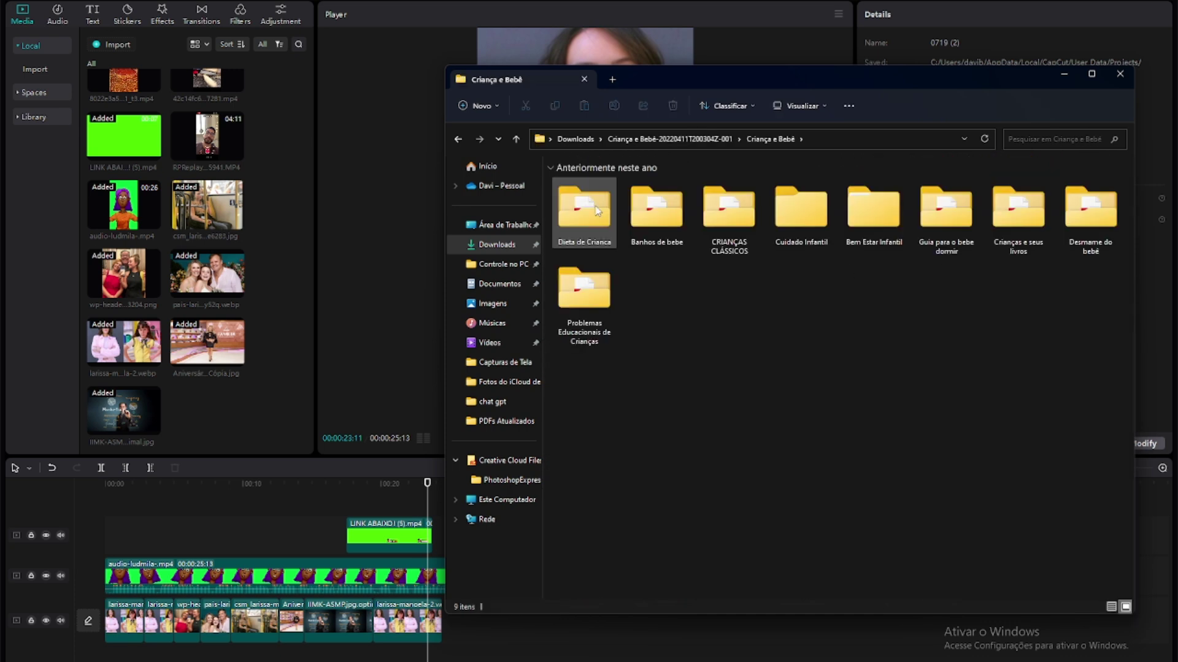
{"action": "double_click", "coordinate": [607, 244]}
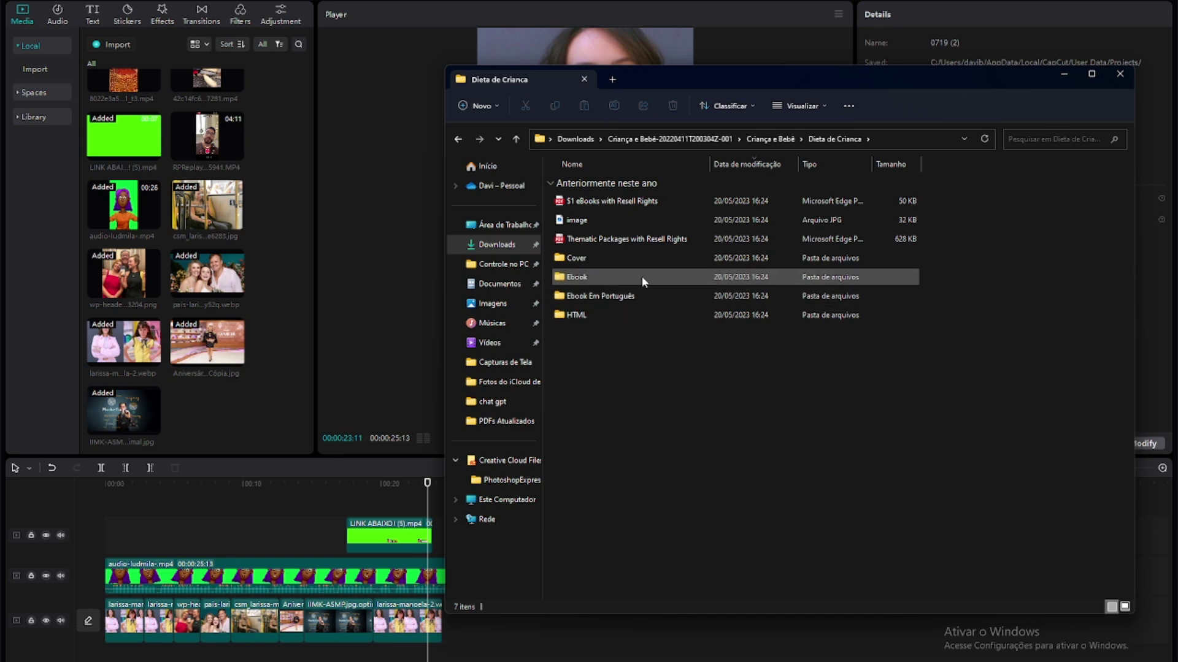
{"action": "double_click", "coordinate": [620, 296]}
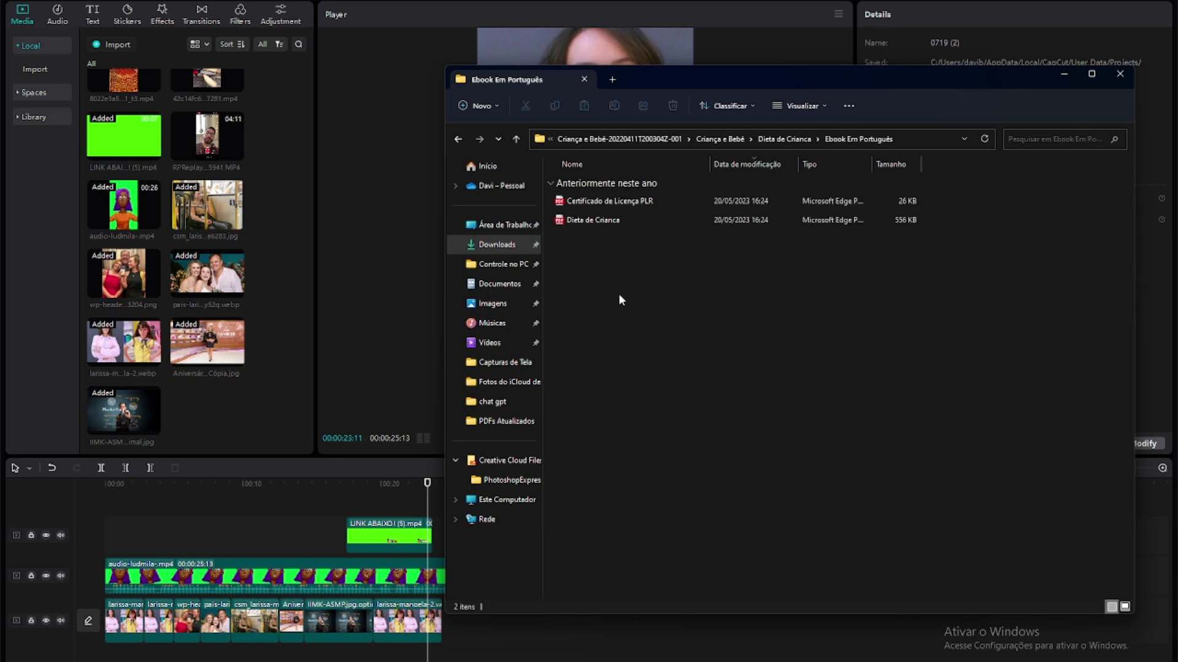
{"action": "double_click", "coordinate": [609, 221]}
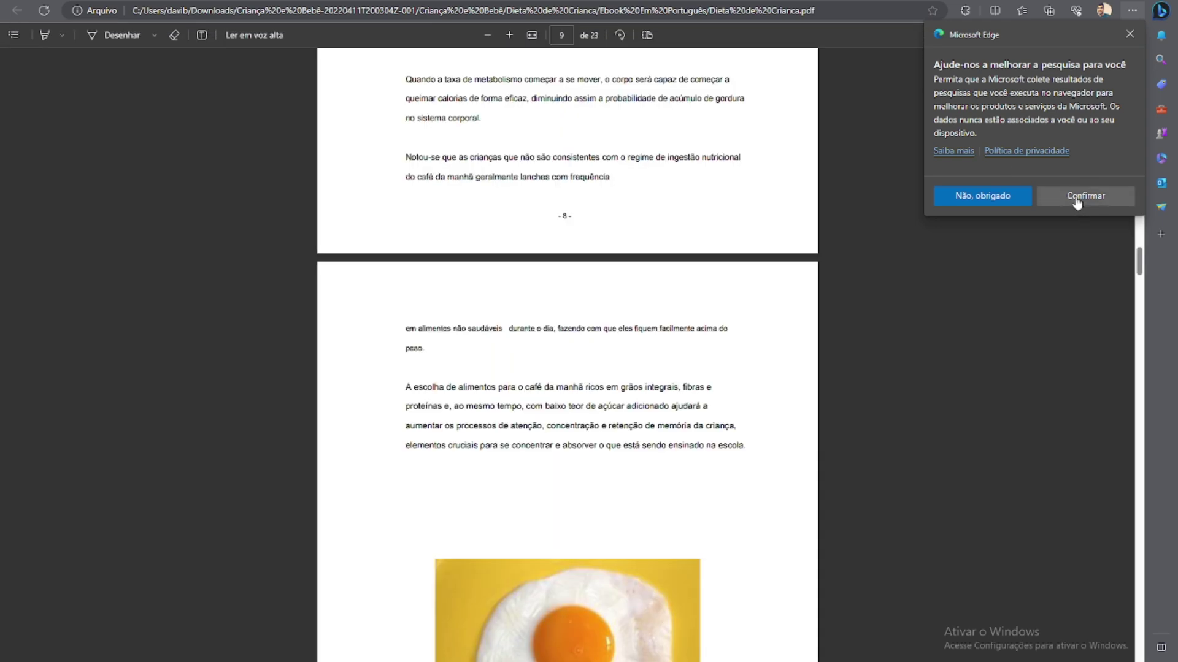
Step: Accept Edge's search-improvement prompt and skim the pages of the Dieta de Criança ebook around page 9
{"action": "left_click", "coordinate": [1077, 196]}
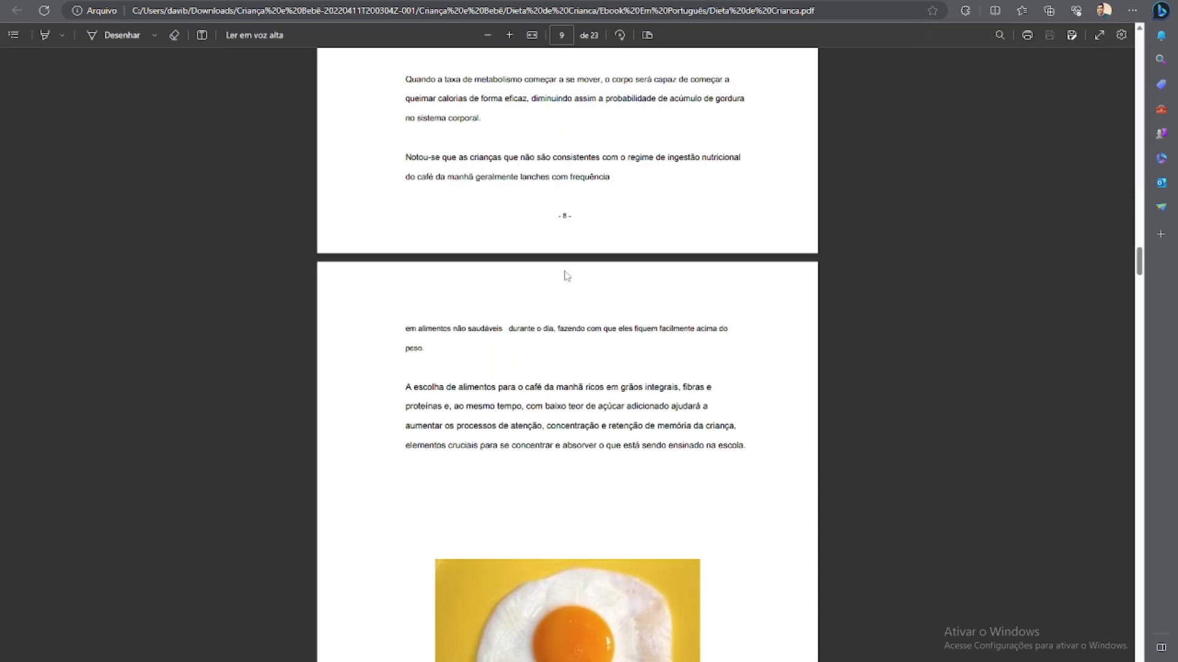
{"action": "scroll", "coordinate": [631, 342], "scroll_direction": "up", "scroll_amount": 7}
{"action": "scroll", "coordinate": [632, 347], "scroll_direction": "down", "scroll_amount": 7}
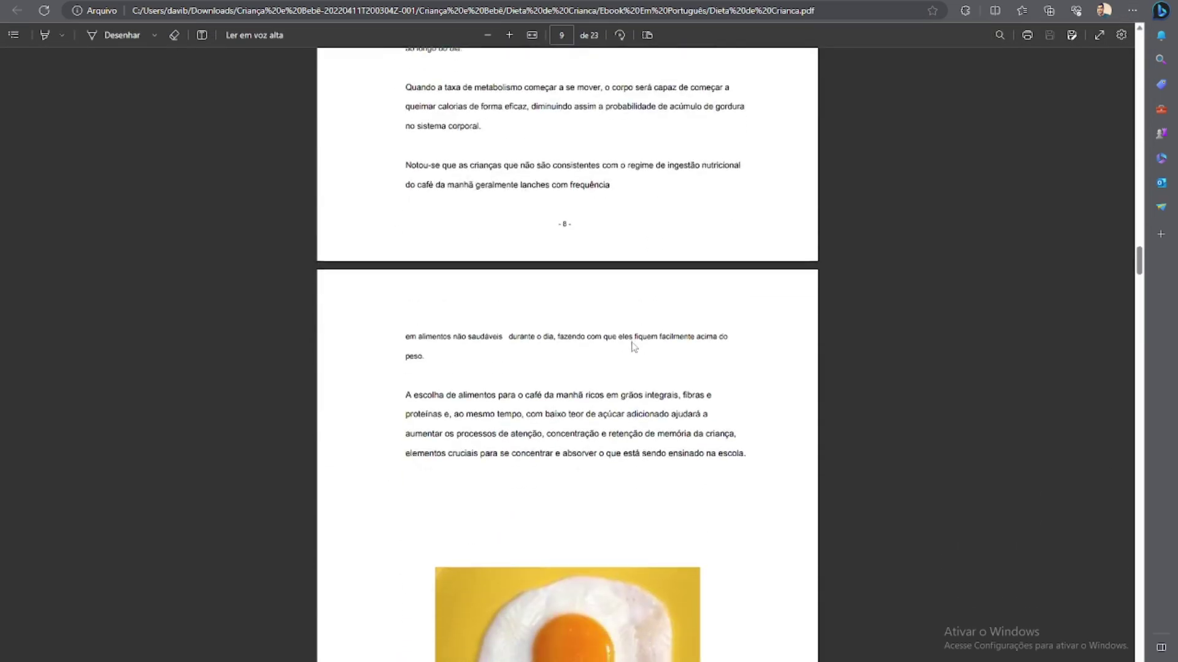
Step: Examine the Dieta de Criança ebook from the Capítulo 1 synopsis on page 5 through the Manhãs section on page 8
{"action": "scroll", "coordinate": [675, 344], "scroll_direction": "up", "scroll_amount": 8}
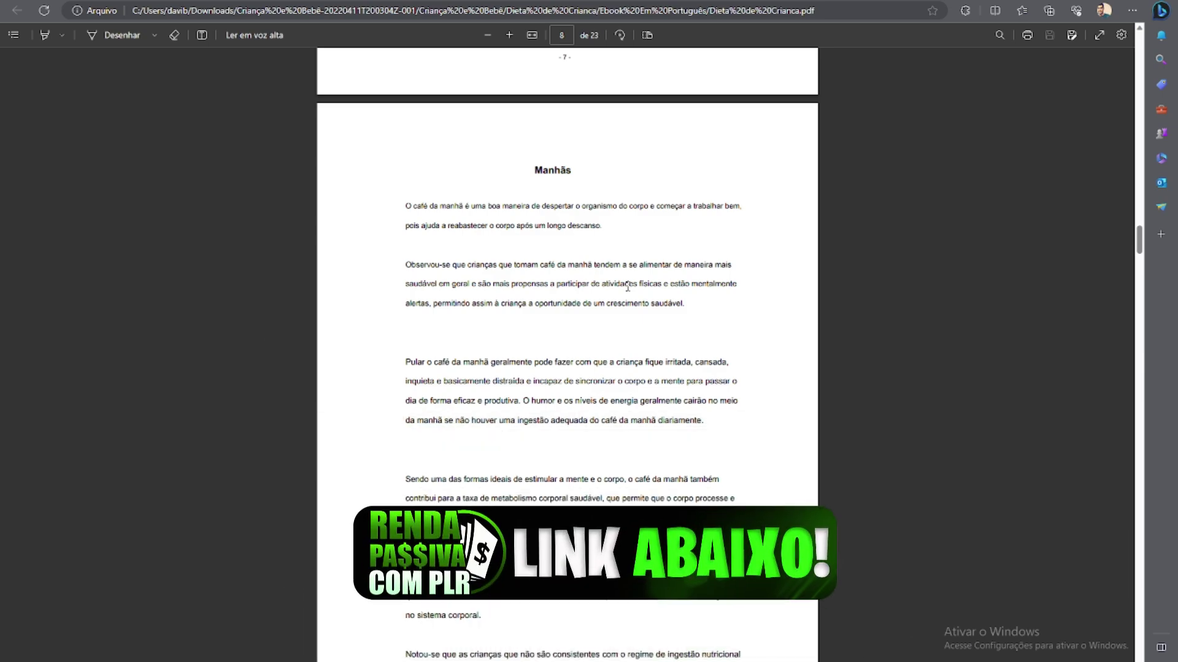
{"action": "scroll", "coordinate": [627, 286], "scroll_direction": "up", "scroll_amount": 20}
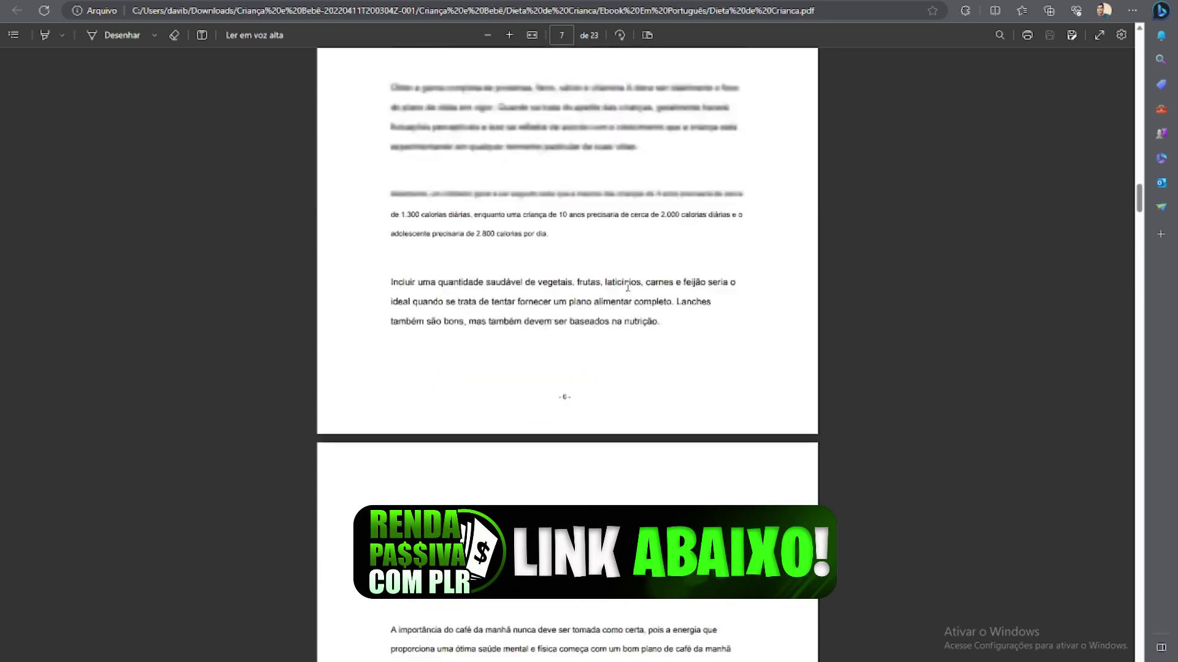
{"action": "scroll", "coordinate": [626, 286], "scroll_direction": "down", "scroll_amount": 12}
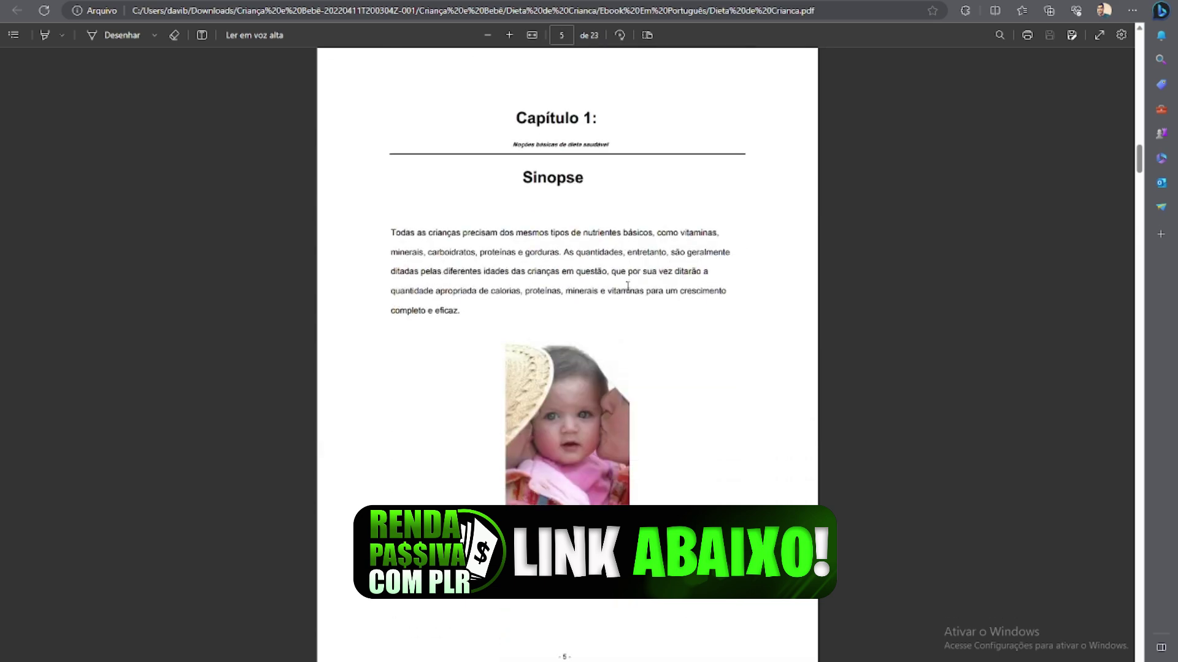
{"action": "scroll", "coordinate": [627, 286], "scroll_direction": "down", "scroll_amount": 10}
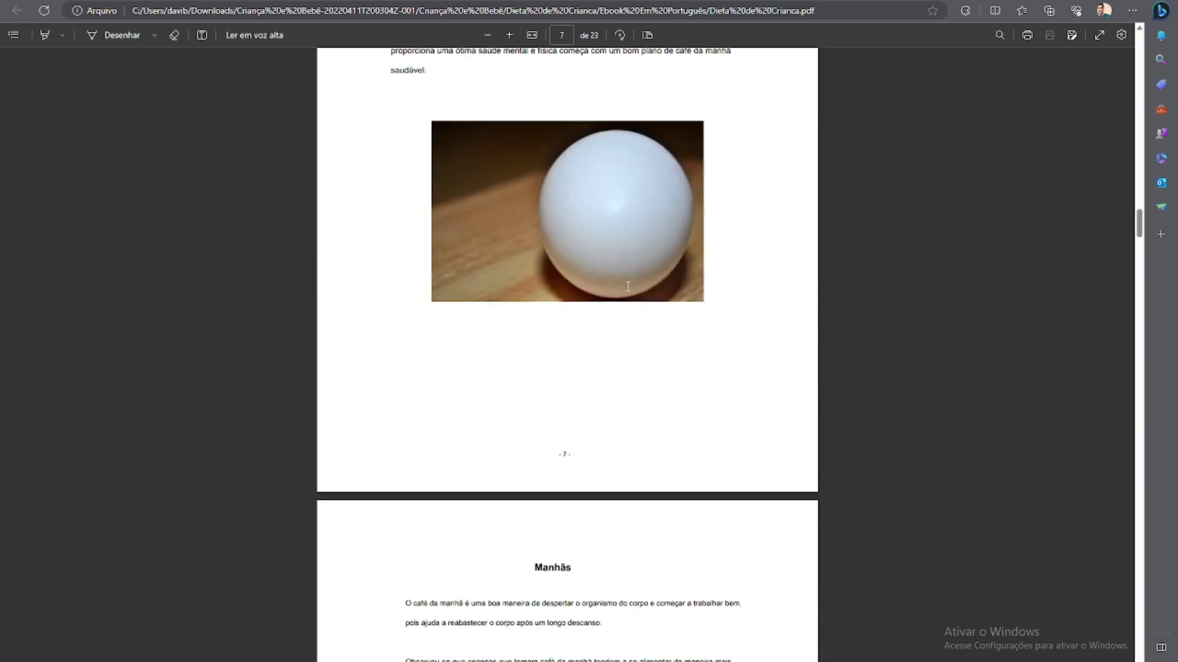
{"action": "scroll", "coordinate": [627, 287], "scroll_direction": "down", "scroll_amount": 15}
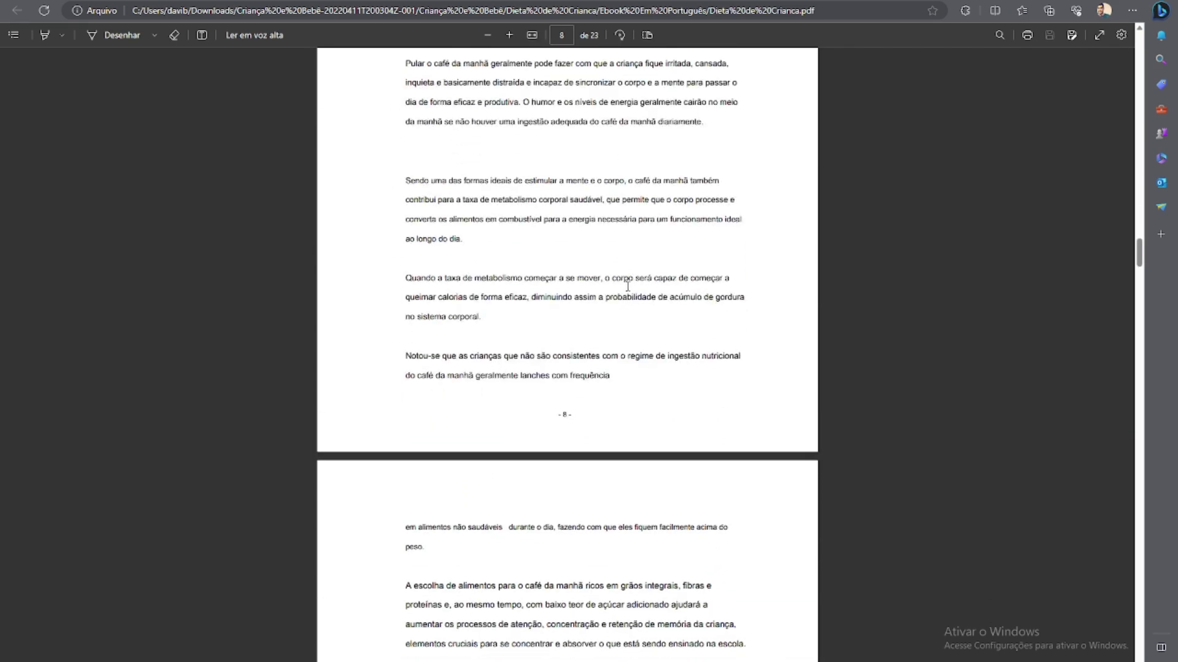
{"action": "scroll", "coordinate": [627, 287], "scroll_direction": "down", "scroll_amount": 15}
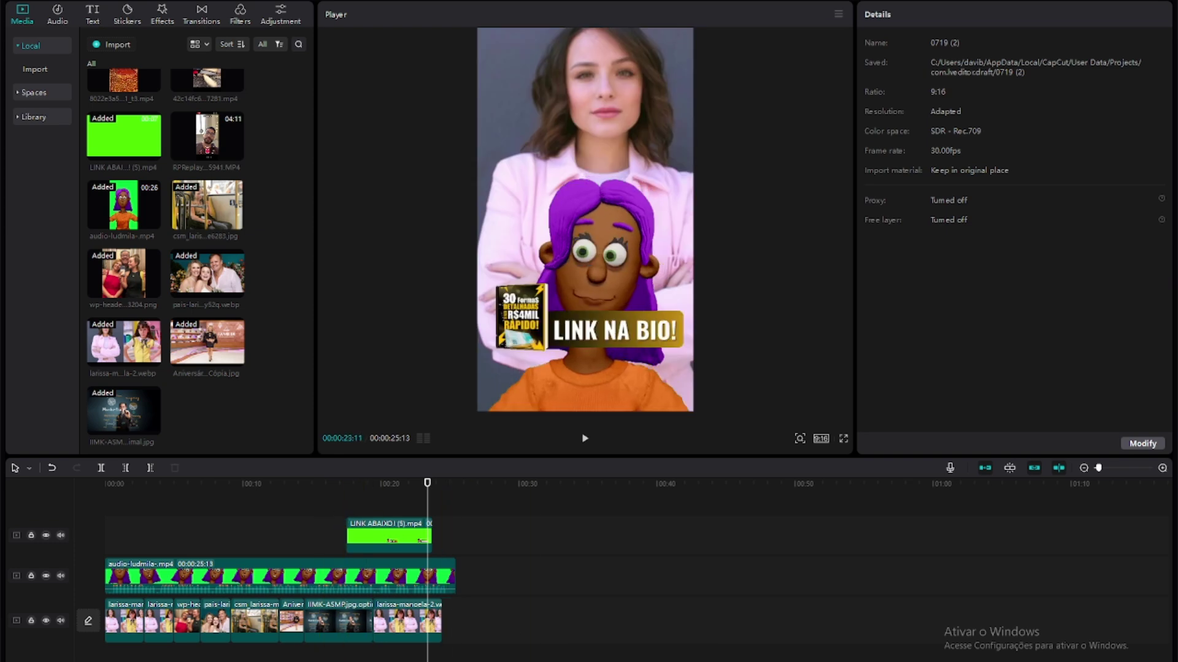
Step: Switch to Chrome and bring up the Adobe Express page with the dog character animated from audio
{"action": "mouse_move", "coordinate": [642, 661]}
{"action": "left_click", "coordinate": [643, 632]}
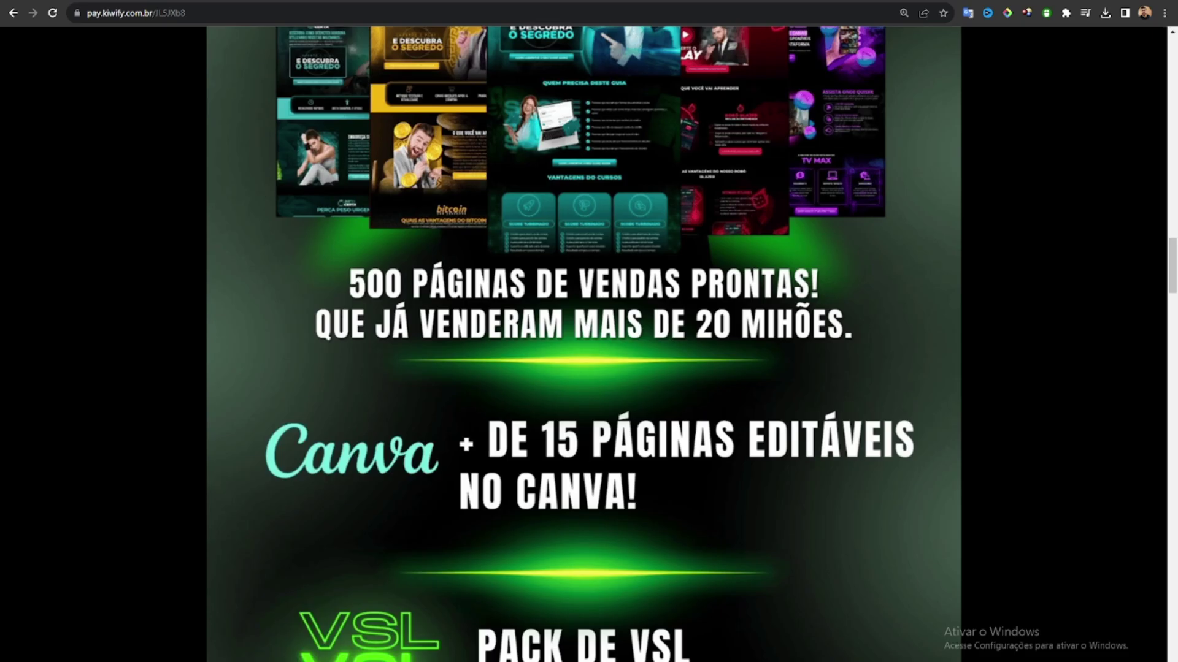
{"action": "left_click", "coordinate": [635, 0]}
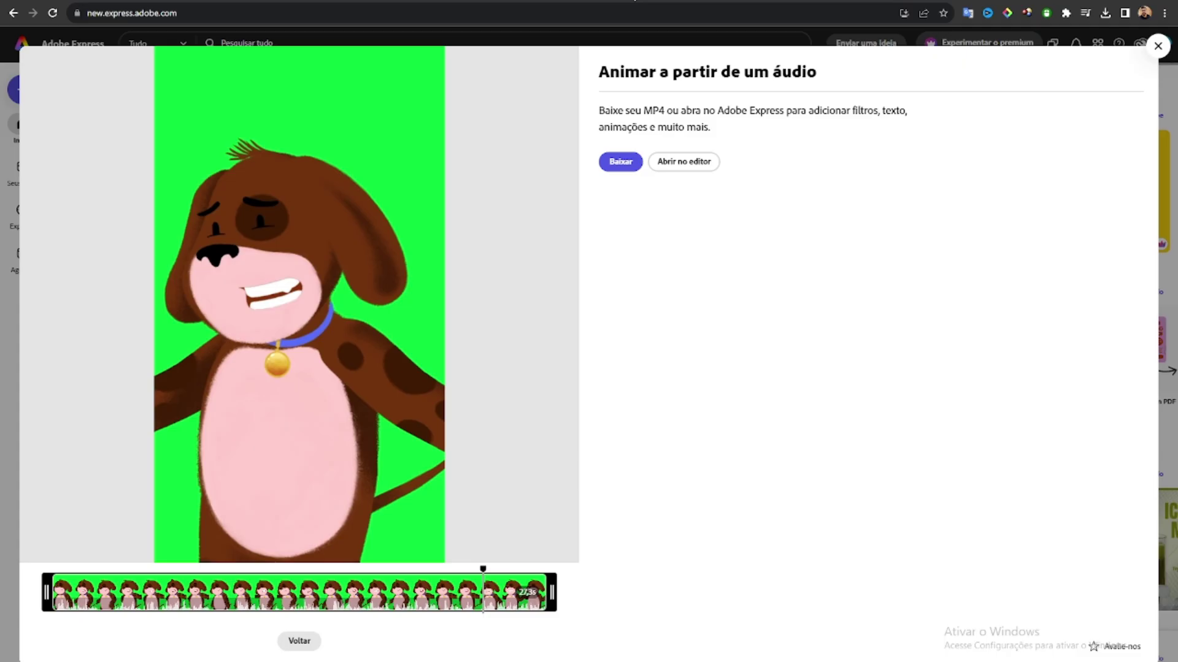